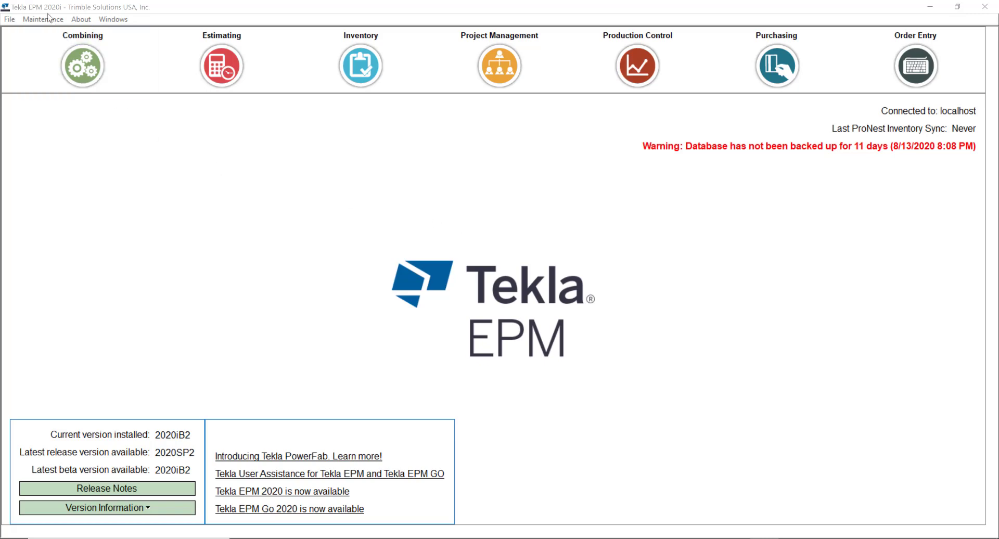
Open Load Tracking Settings from Production Control Company Standards, showing trailer presets T01–T03
{"action": "left_click", "coordinate": [48, 19]}
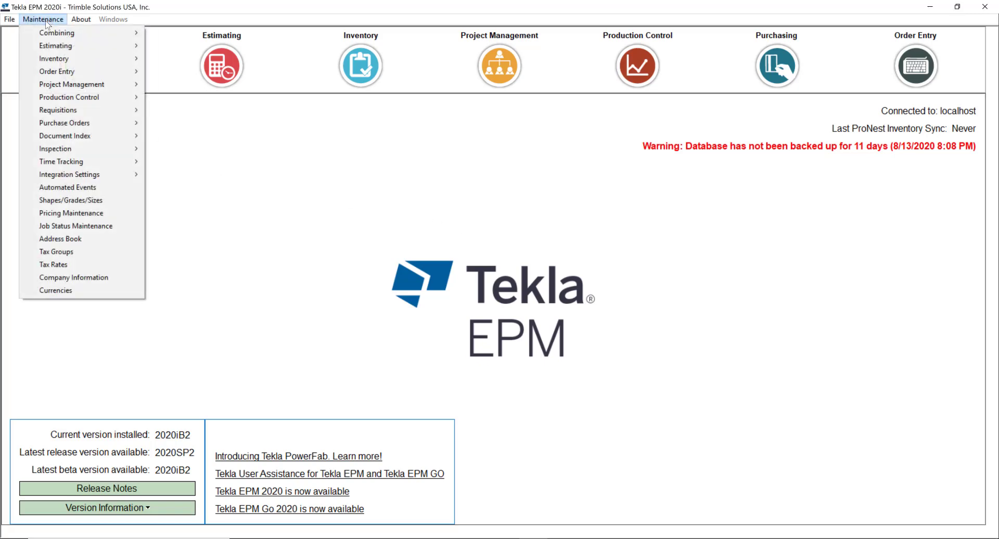
{"action": "mouse_move", "coordinate": [86, 97]}
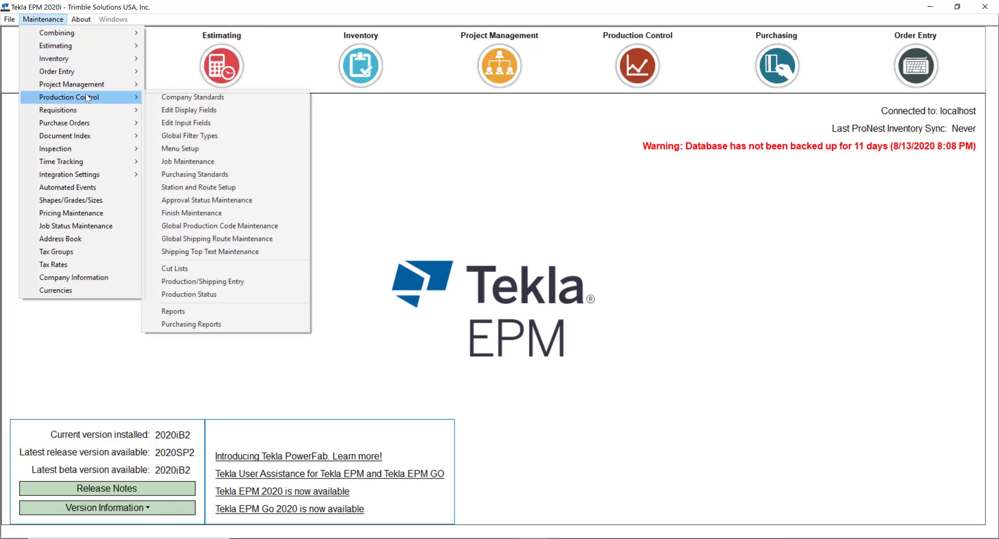
{"action": "left_click", "coordinate": [172, 97]}
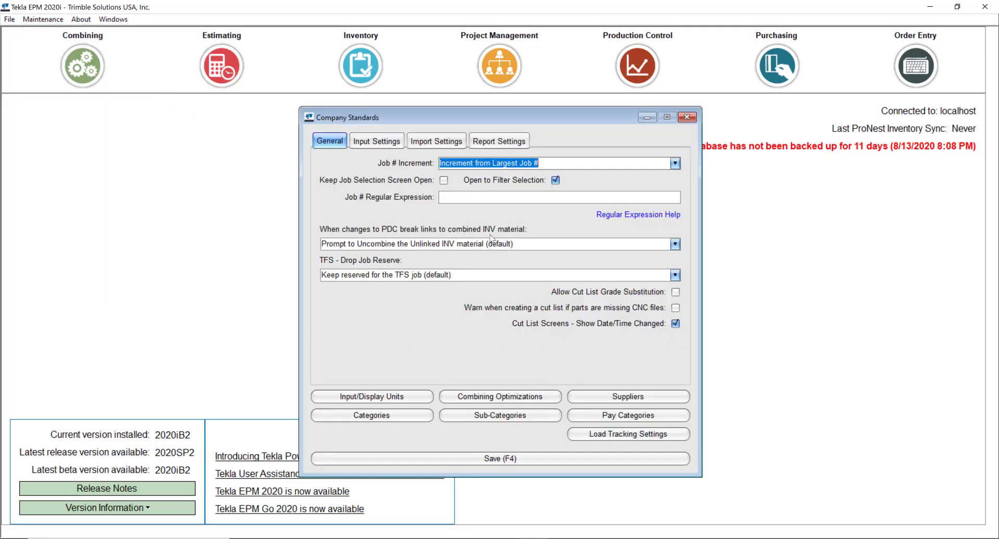
{"action": "left_click", "coordinate": [628, 434]}
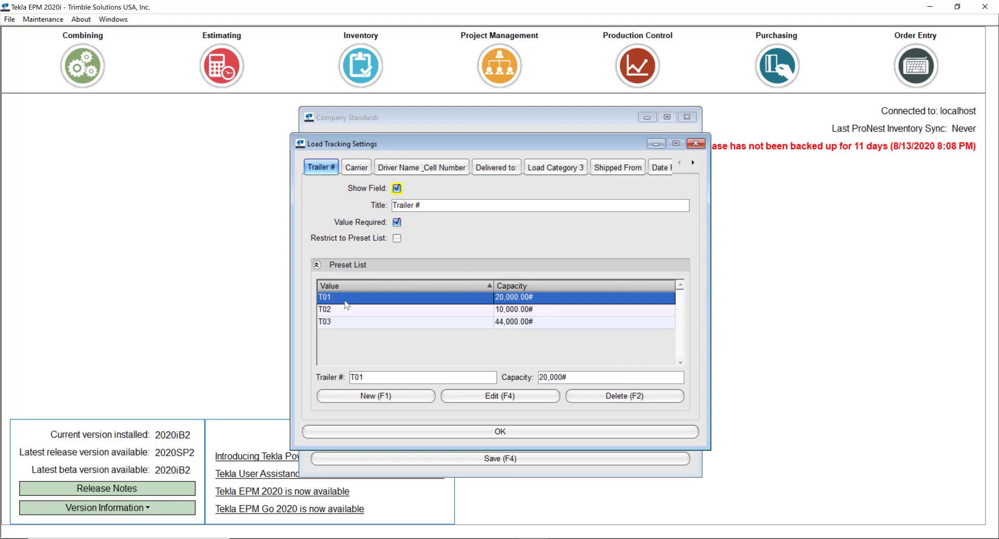
{"action": "left_click", "coordinate": [332, 311]}
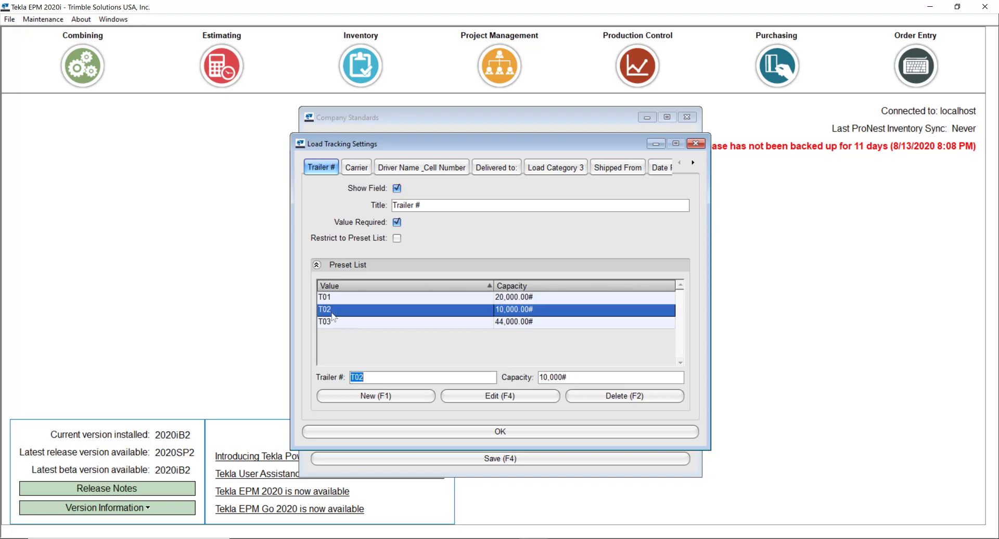
{"action": "left_click", "coordinate": [333, 323]}
{"action": "left_click", "coordinate": [332, 302]}
{"action": "left_click", "coordinate": [331, 300]}
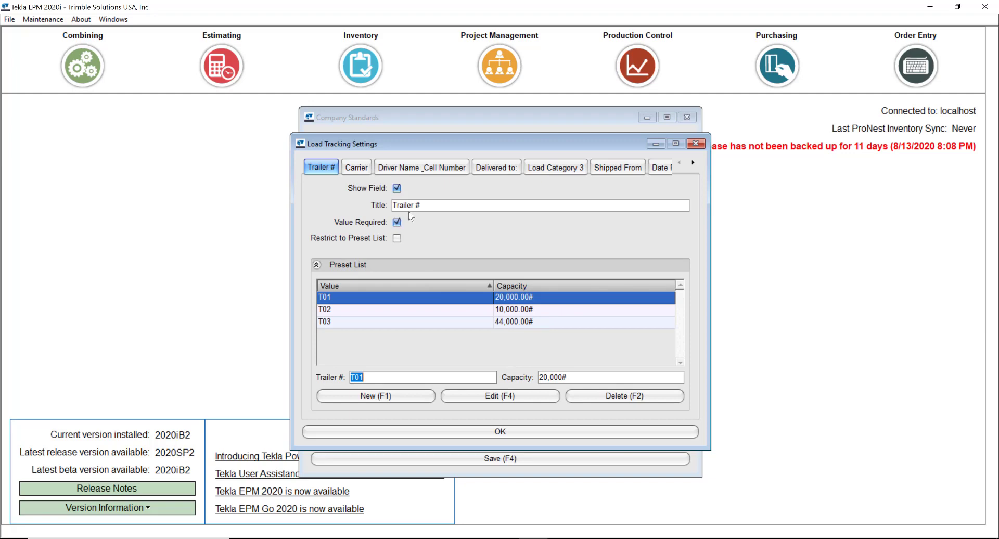
{"action": "left_click", "coordinate": [397, 238]}
{"action": "left_click", "coordinate": [397, 239]}
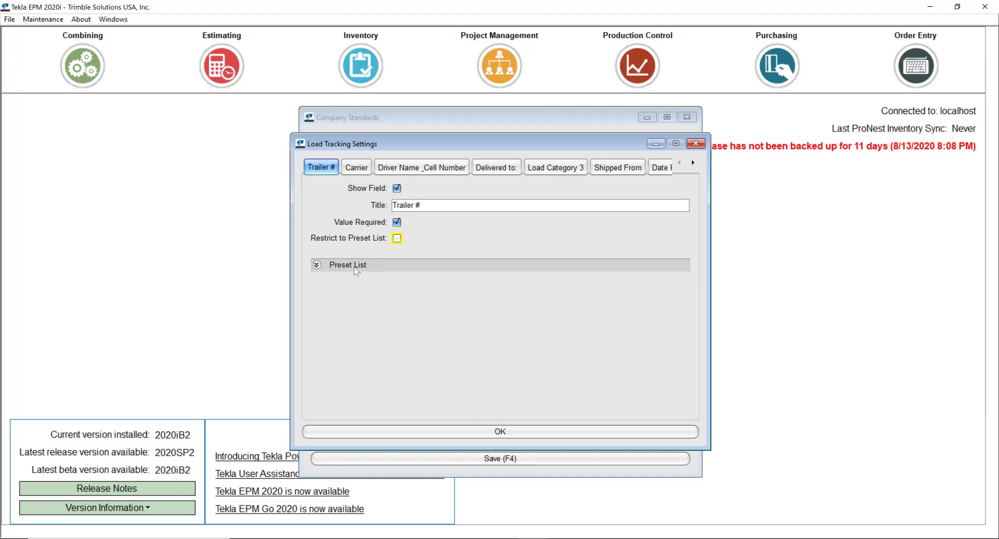
{"action": "left_click", "coordinate": [317, 265]}
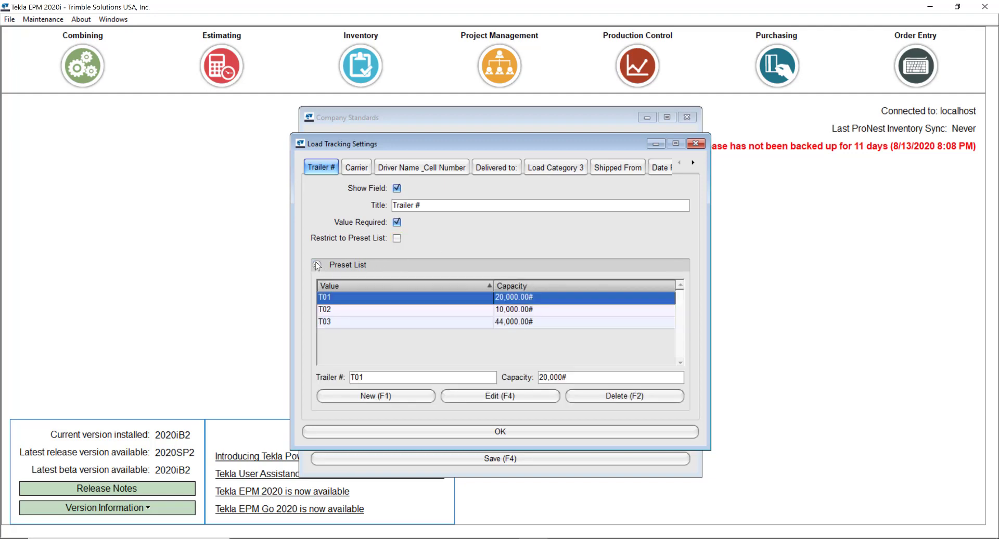
Review the Carrier, Delivered to: and Load Category 3 settings; Load Category 3 is hidden
{"action": "left_click", "coordinate": [357, 167]}
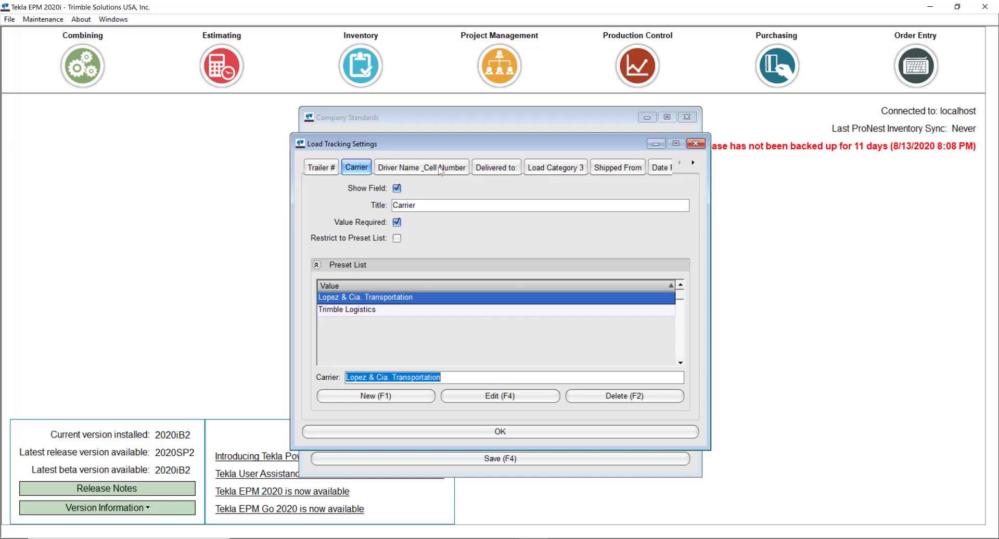
{"action": "left_click", "coordinate": [489, 168]}
{"action": "left_click", "coordinate": [561, 168]}
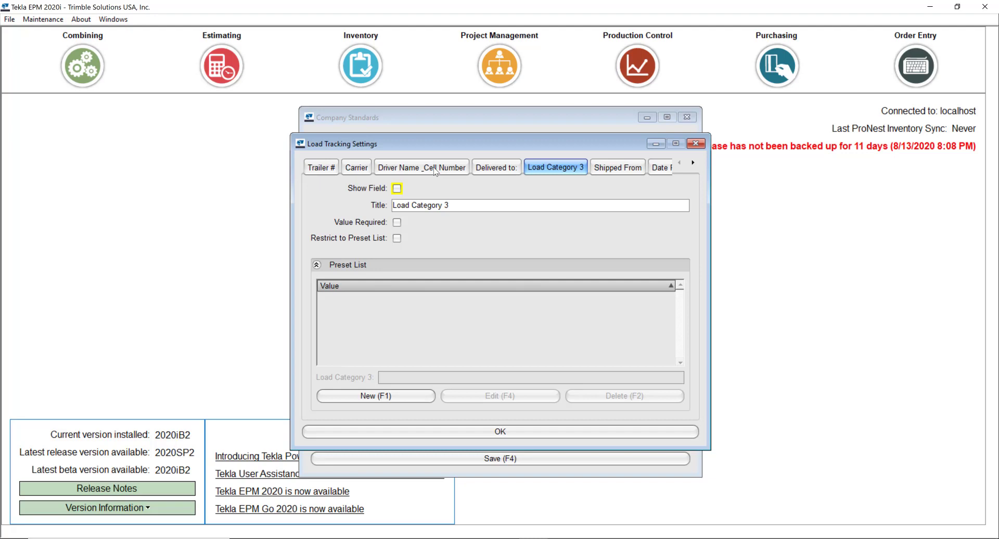
Check the Driver Name & Cell Number and Delivered to: titles, then save settings to company standards
{"action": "left_click", "coordinate": [415, 172]}
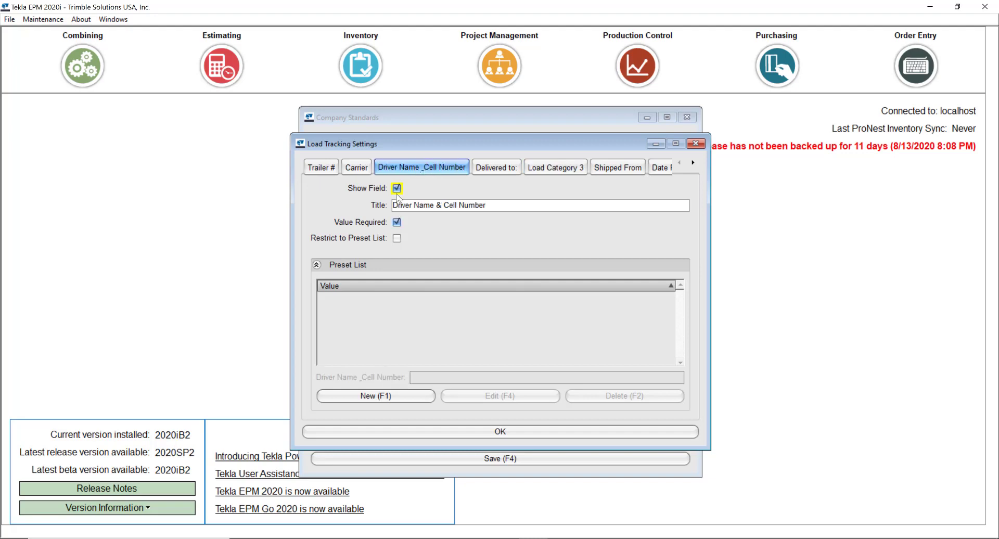
{"action": "left_click", "coordinate": [493, 206]}
{"action": "left_click_drag", "start_coordinate": [493, 206], "coordinate": [385, 216]}
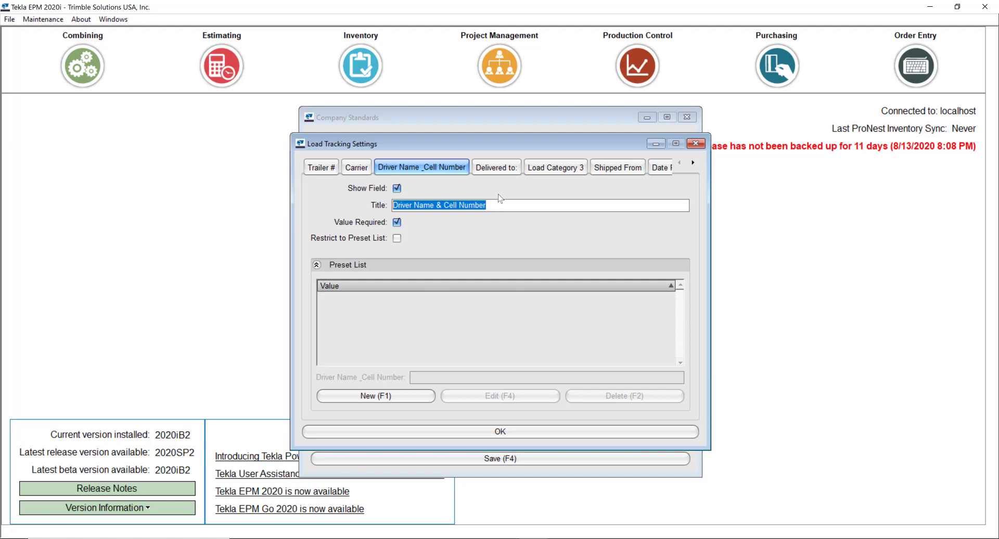
{"action": "left_click", "coordinate": [507, 169]}
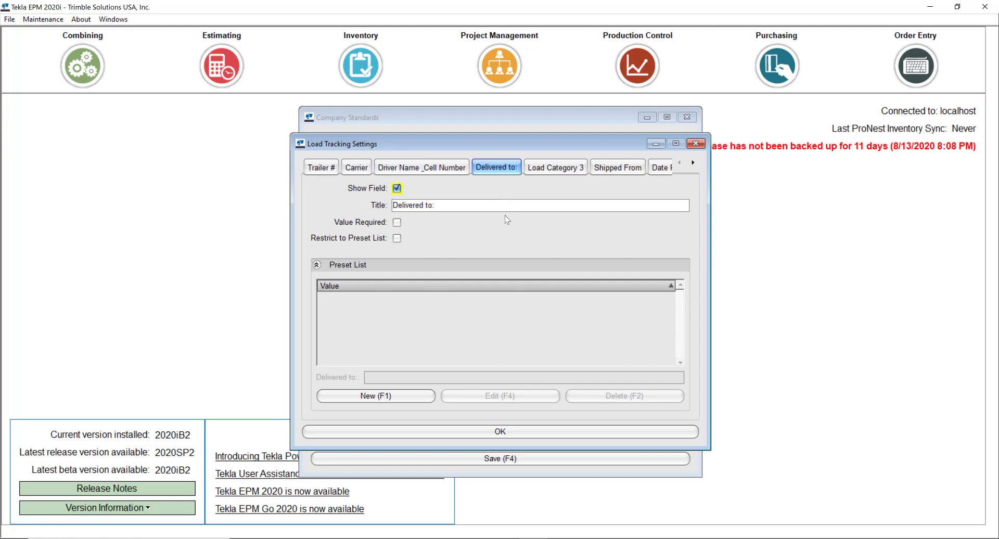
{"action": "left_click", "coordinate": [451, 205]}
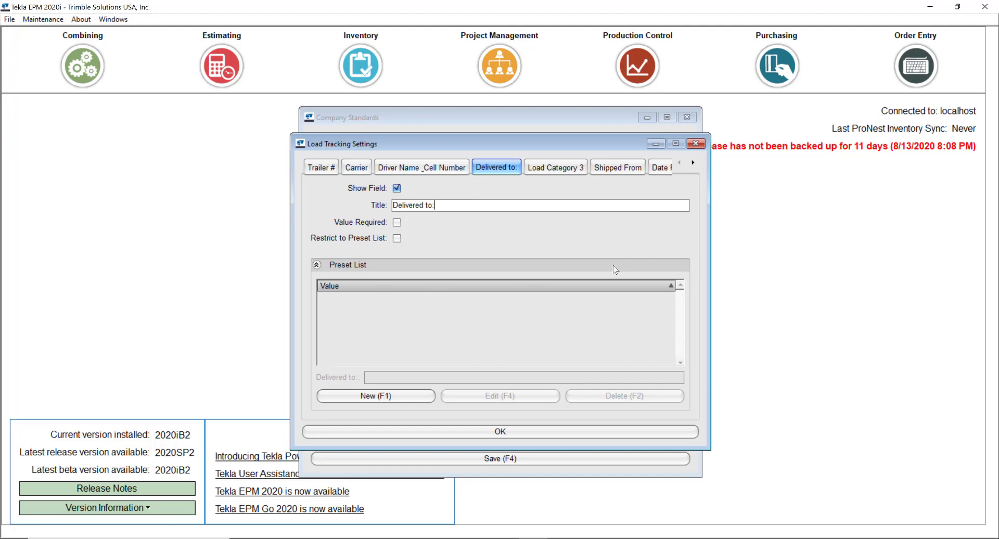
{"action": "left_click", "coordinate": [525, 430]}
{"action": "left_click", "coordinate": [519, 458]}
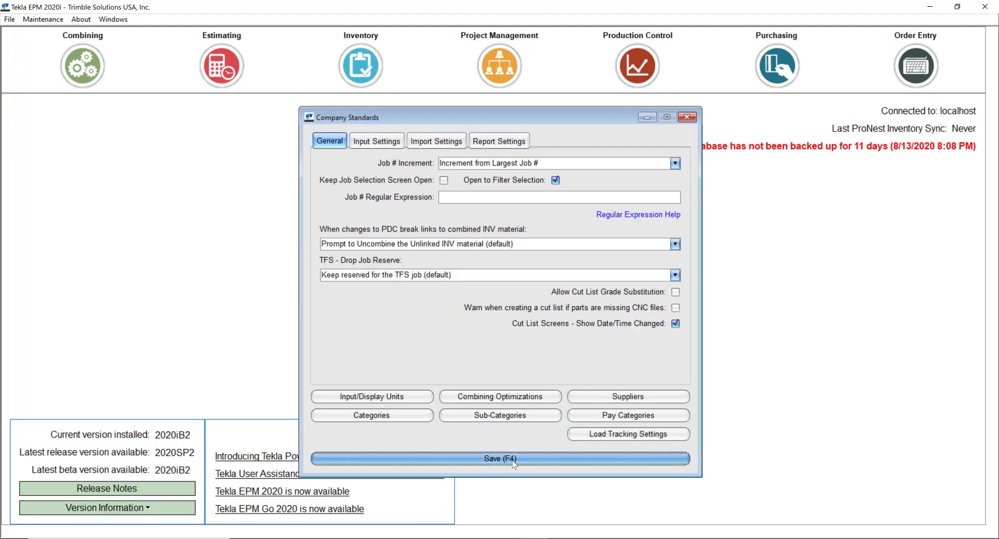
Dismiss the company-standards-updated confirmation and close Company Standards
{"action": "left_click", "coordinate": [502, 312]}
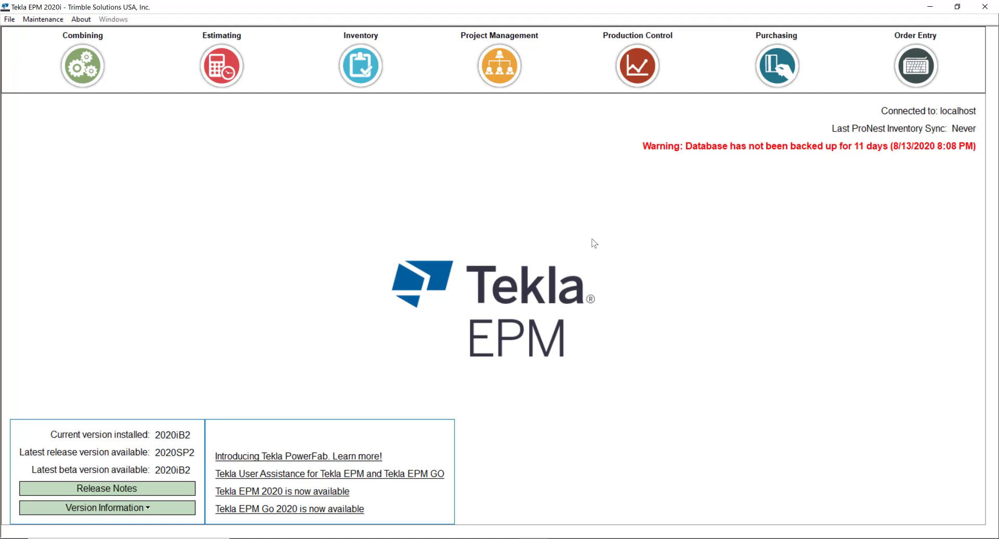
{"action": "left_click", "coordinate": [612, 87]}
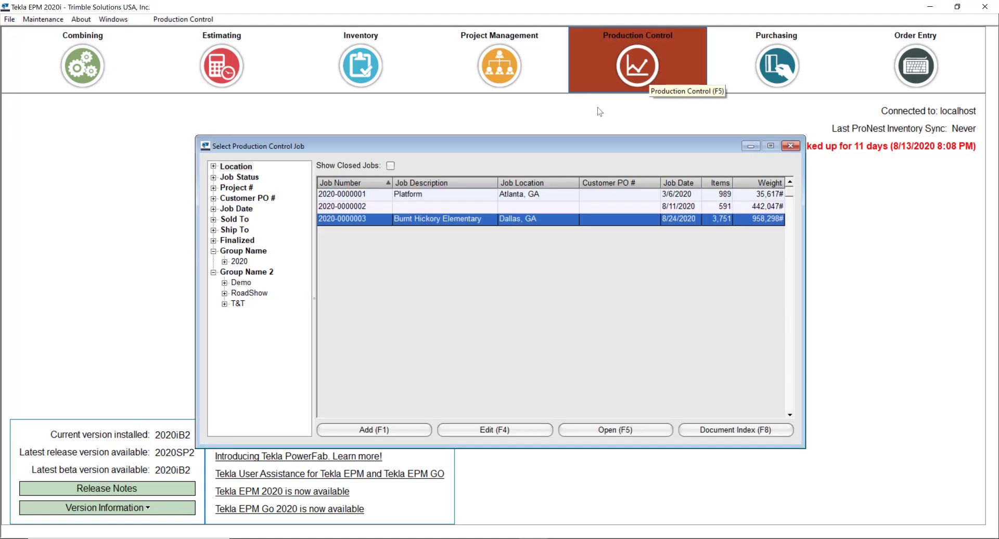
{"action": "left_click", "coordinate": [603, 430]}
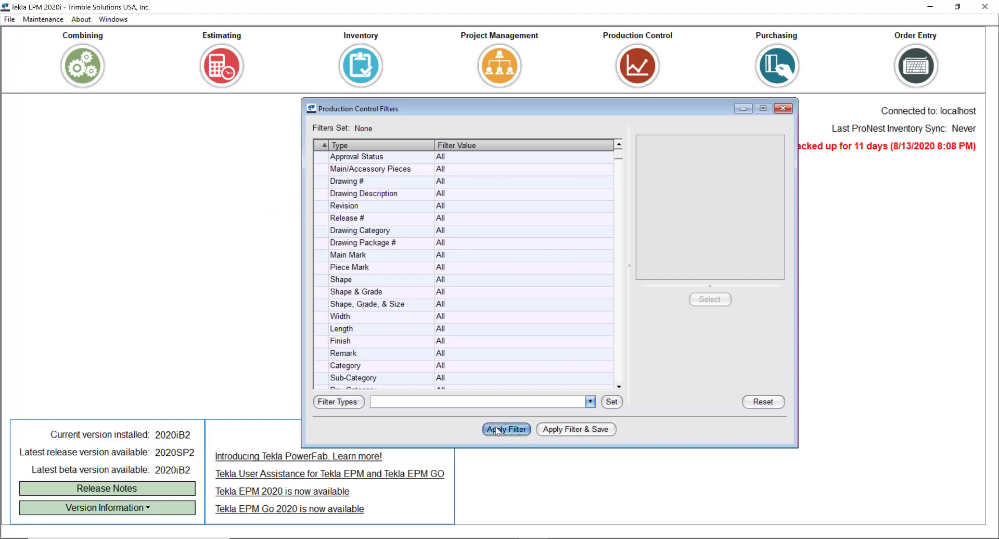
{"action": "left_click", "coordinate": [495, 429]}
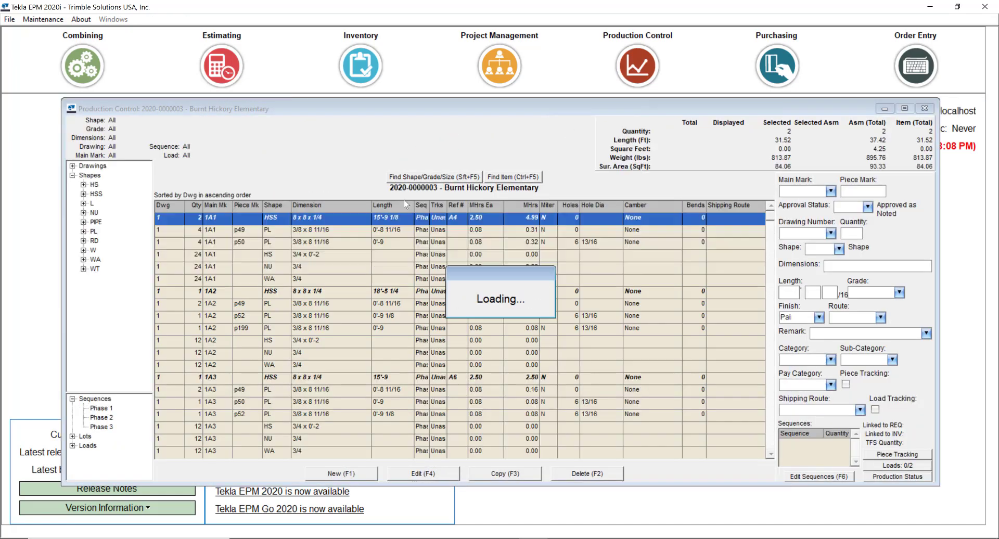
Create a new load in the job's Load Tracking, defaulting to Load # 1, Shop to Jobsite
{"action": "left_click", "coordinate": [189, 23]}
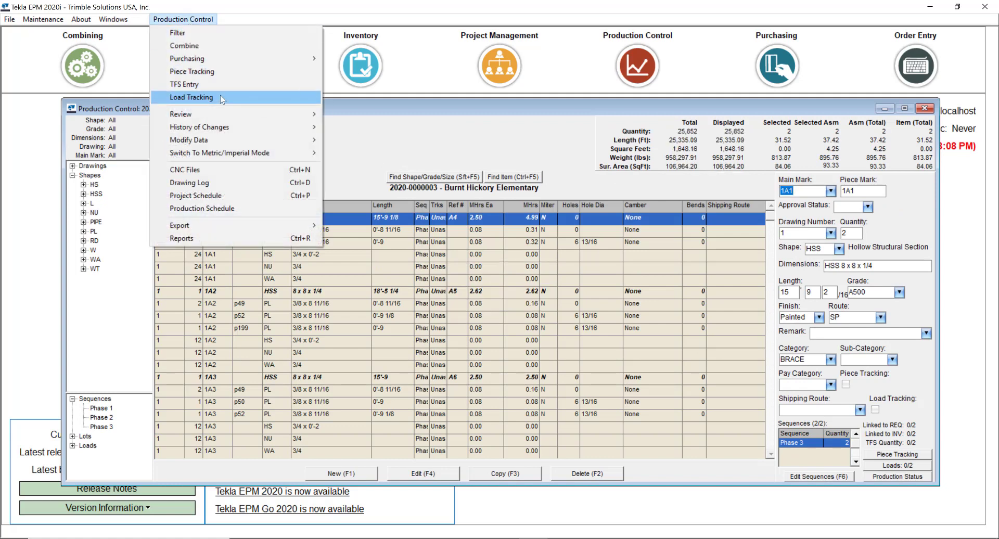
{"action": "left_click", "coordinate": [220, 95]}
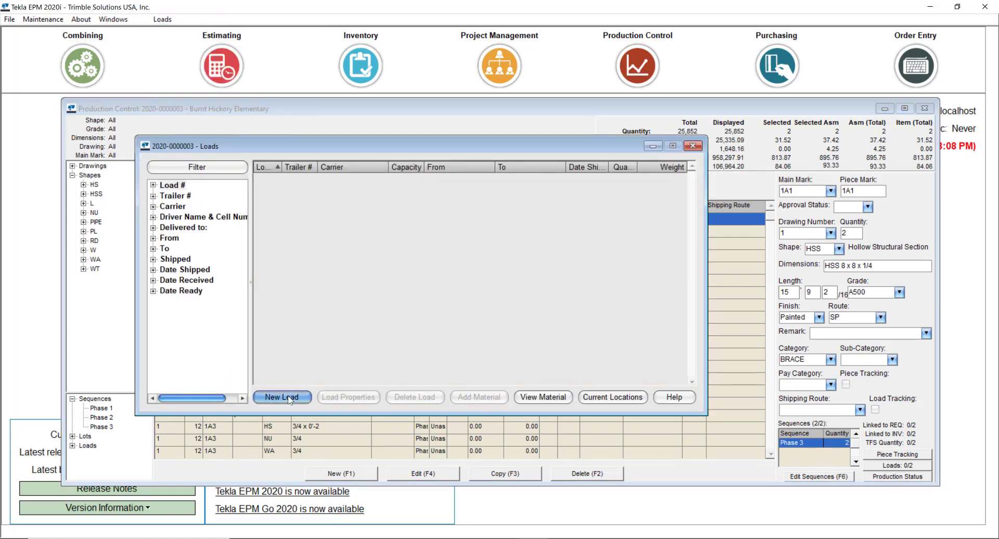
{"action": "left_click", "coordinate": [287, 397]}
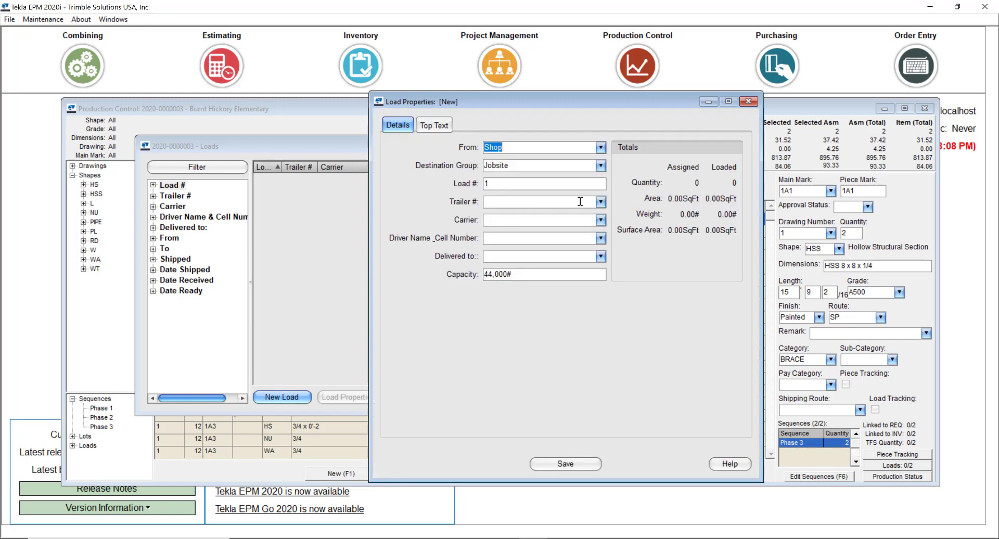
Save Load 1 with trailer T01 and carrier Trimble Logistics, plus the driver's name/cell and recipient
{"action": "left_click", "coordinate": [600, 203]}
{"action": "left_click", "coordinate": [589, 214]}
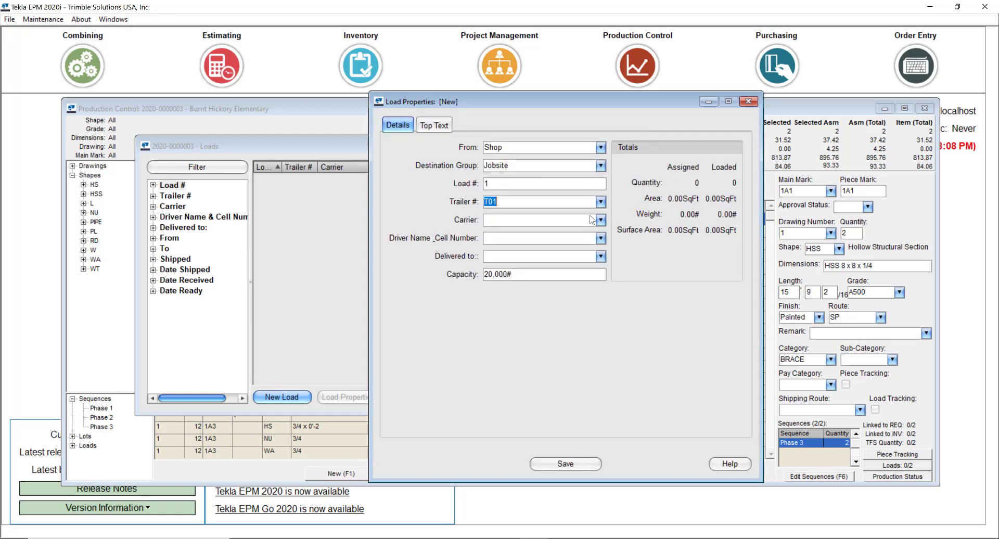
{"action": "left_click", "coordinate": [600, 220]}
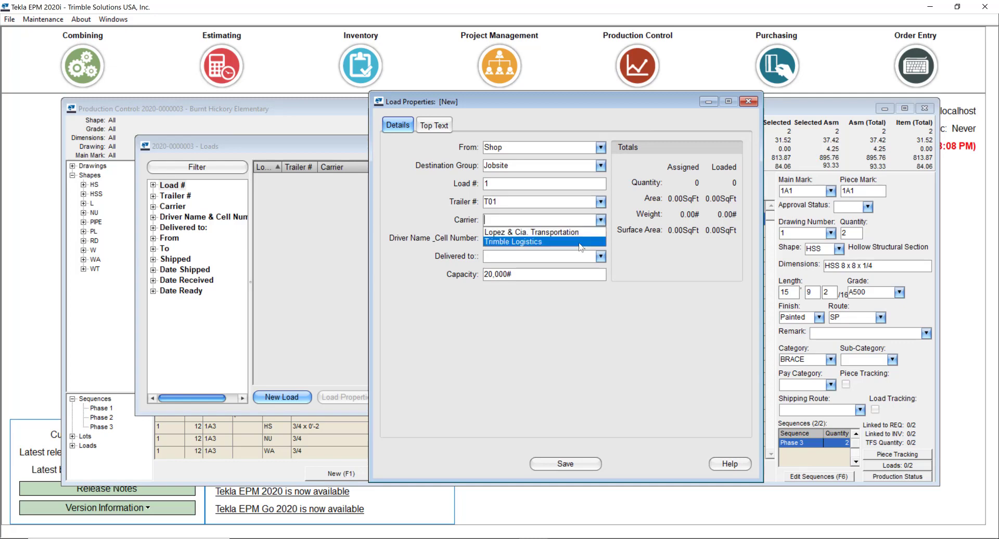
{"action": "left_click", "coordinate": [579, 242]}
{"action": "left_click", "coordinate": [590, 239]}
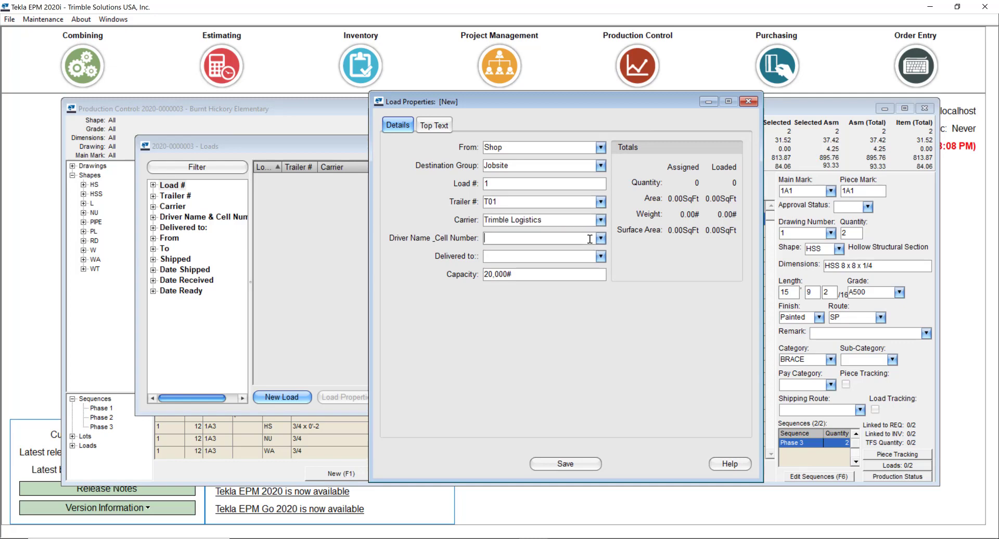
{"action": "type", "text": "Dan 000 000 00000"}
{"action": "key", "text": "Tab"}
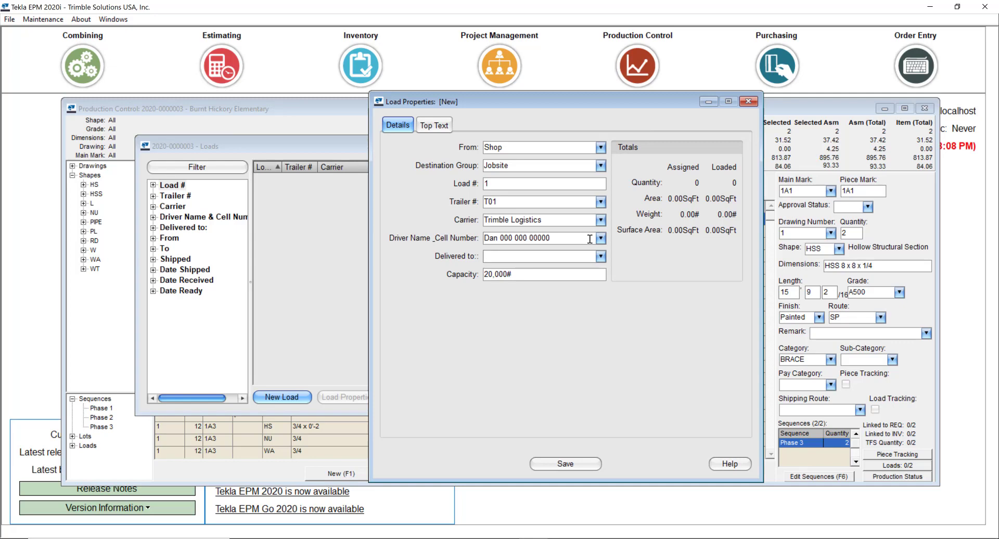
{"action": "left_click", "coordinate": [550, 463]}
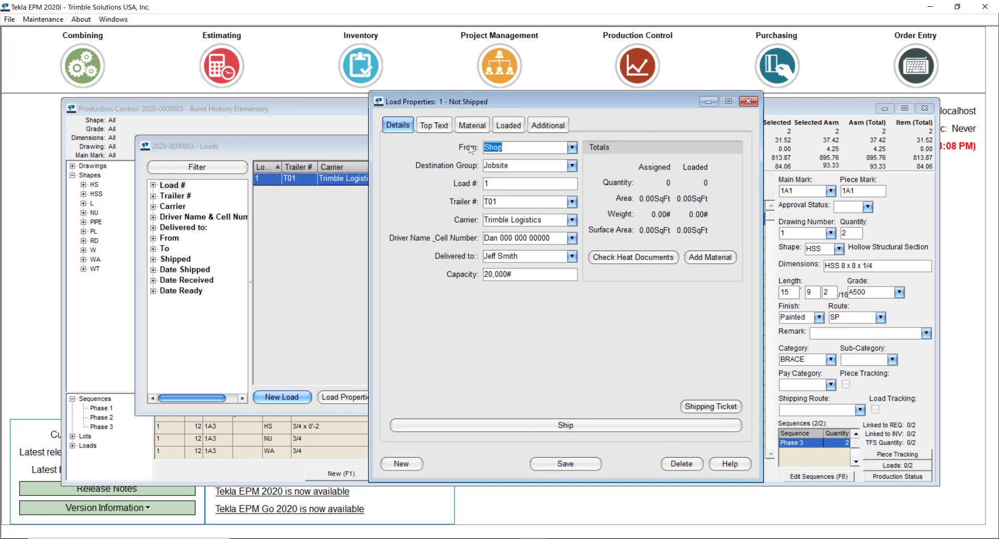
In Add Material, trial-include A1–A3 pieces with load-on-assign, then revert both choices
{"action": "left_click", "coordinate": [710, 257]}
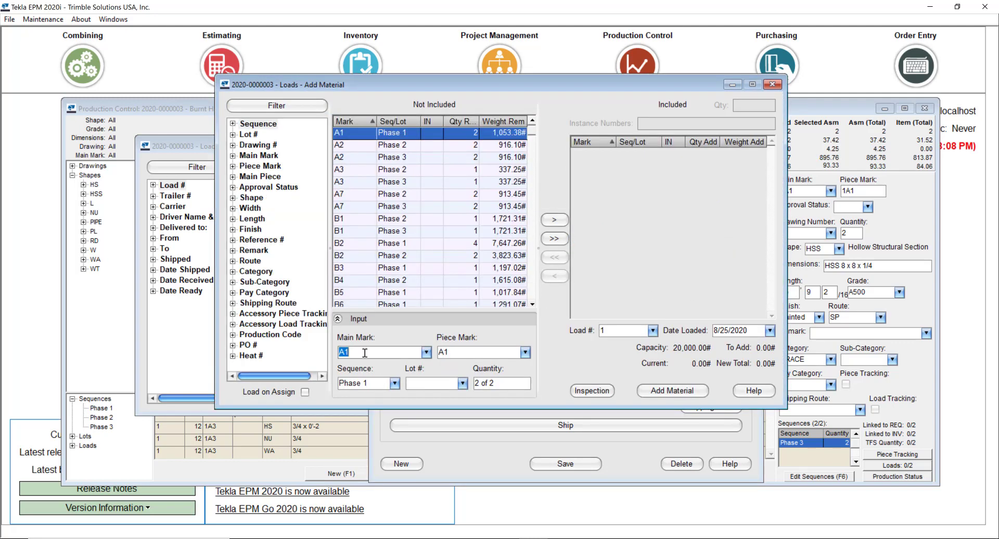
{"action": "left_click", "coordinate": [305, 392]}
{"action": "left_click", "coordinate": [555, 220]}
{"action": "left_click", "coordinate": [556, 221]}
{"action": "left_click", "coordinate": [556, 223]}
{"action": "left_click", "coordinate": [556, 223]}
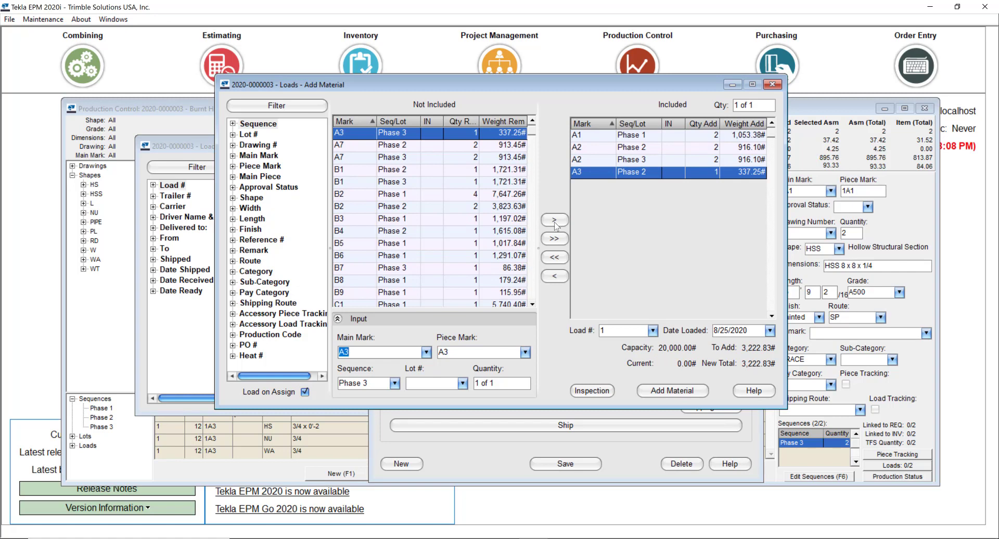
{"action": "left_click", "coordinate": [562, 258]}
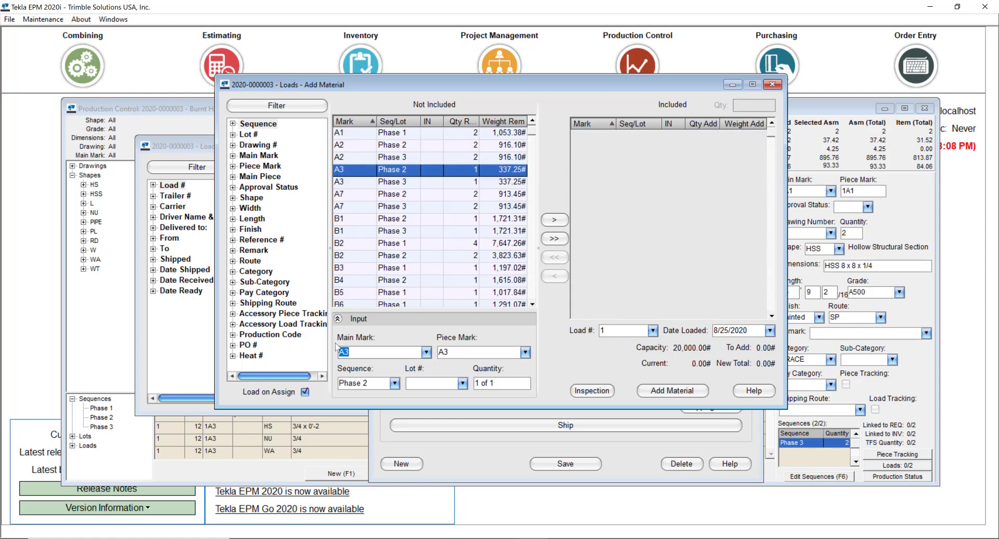
{"action": "left_click", "coordinate": [305, 391]}
Include B1 Phase 2 through B4 Phase 2 and assign them to Load 1
{"action": "left_click", "coordinate": [393, 220]}
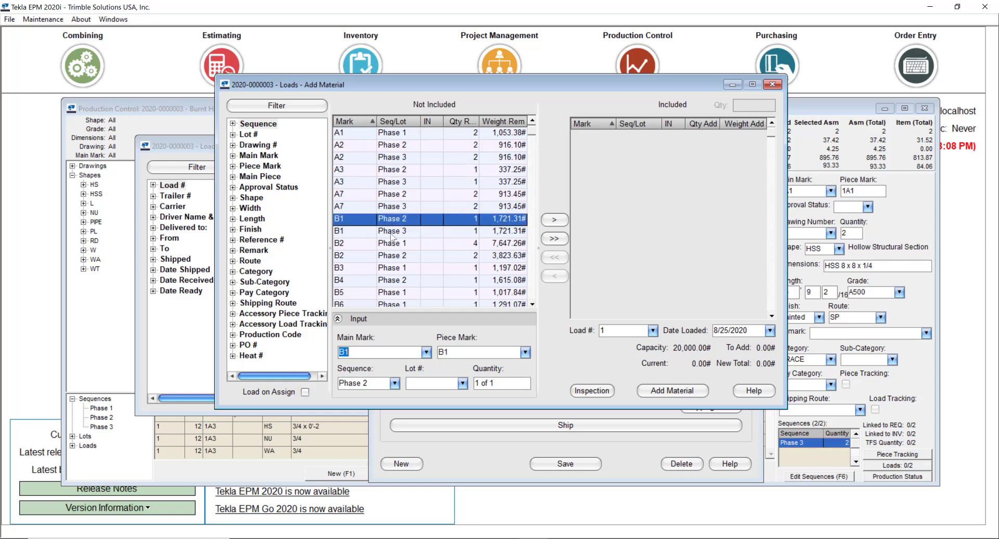
{"action": "left_click", "coordinate": [401, 280], "text": "shift"}
{"action": "left_click", "coordinate": [554, 220]}
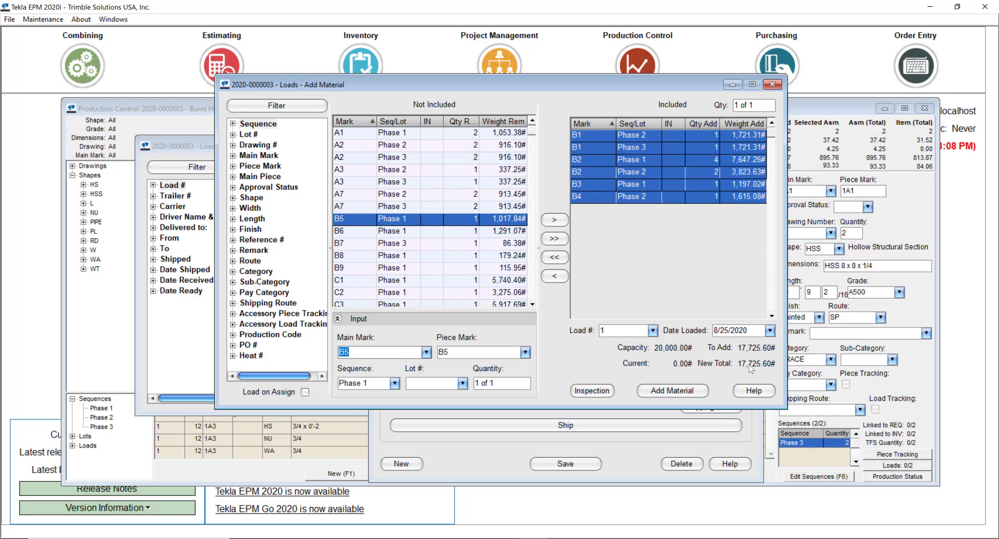
{"action": "left_click", "coordinate": [690, 392]}
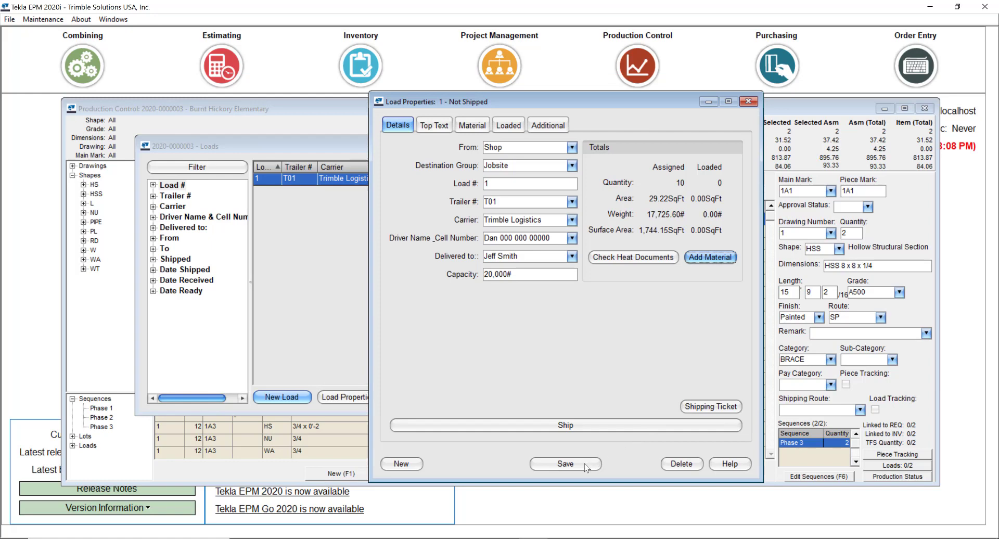
Save Load 1 and show its material list: B1–B4 rows, quantity 10, 17,725.60#
{"action": "left_click", "coordinate": [584, 464]}
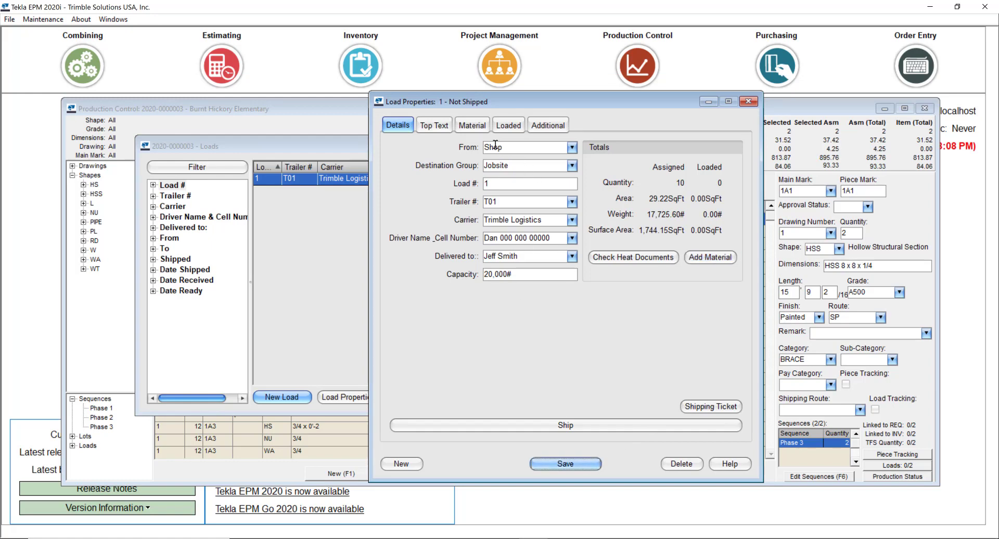
{"action": "left_click", "coordinate": [471, 125]}
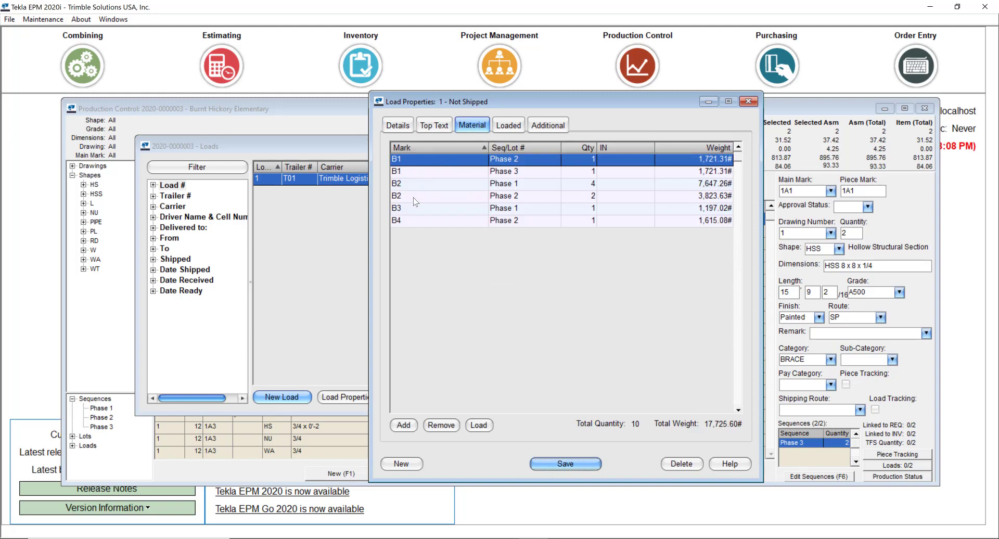
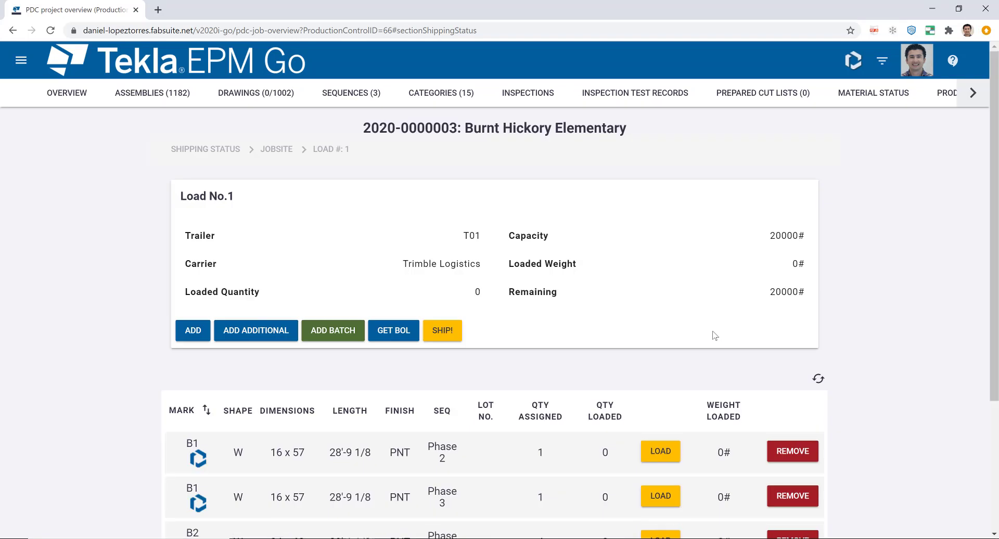
Scroll to Load No.1's item table showing six unloaded pieces, B1–B4
{"action": "scroll", "coordinate": [713, 334], "scroll_direction": "down", "scroll_amount": 3}
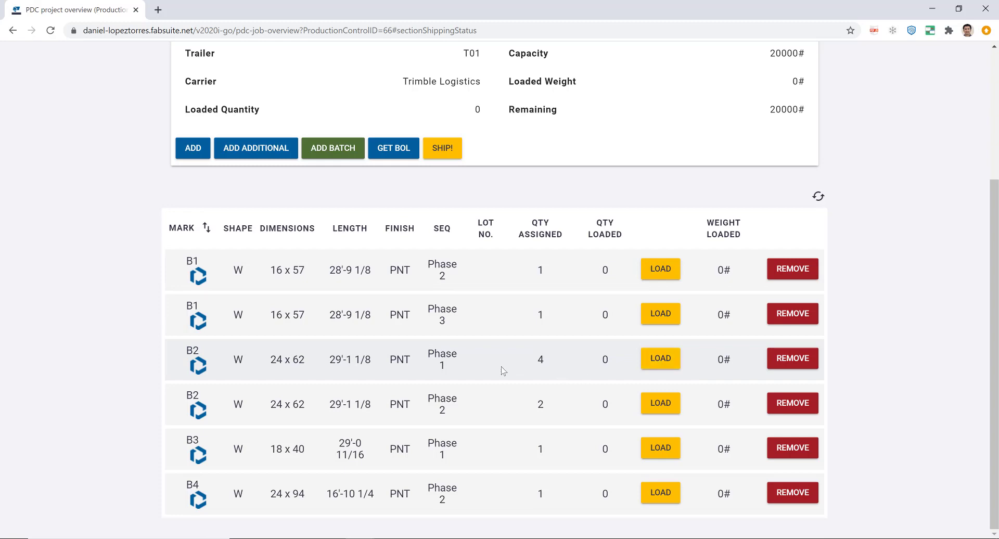
Load 3 pieces of B2 Phase 1 onto trailer T01, bringing loaded weight to 5735#
{"action": "left_click", "coordinate": [653, 359]}
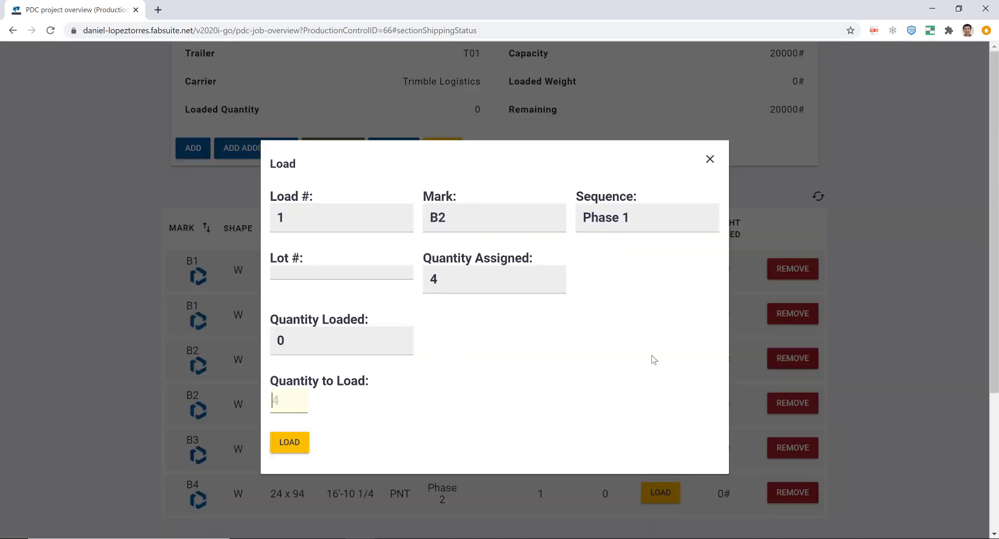
{"action": "type", "text": "3"}
{"action": "left_click", "coordinate": [290, 441]}
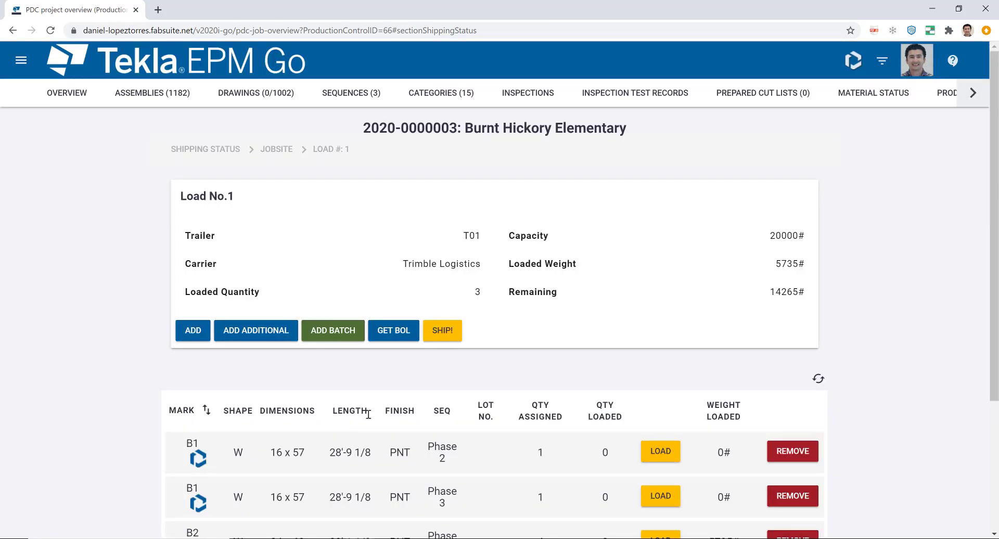
{"action": "scroll", "coordinate": [572, 409], "scroll_direction": "down", "scroll_amount": 3}
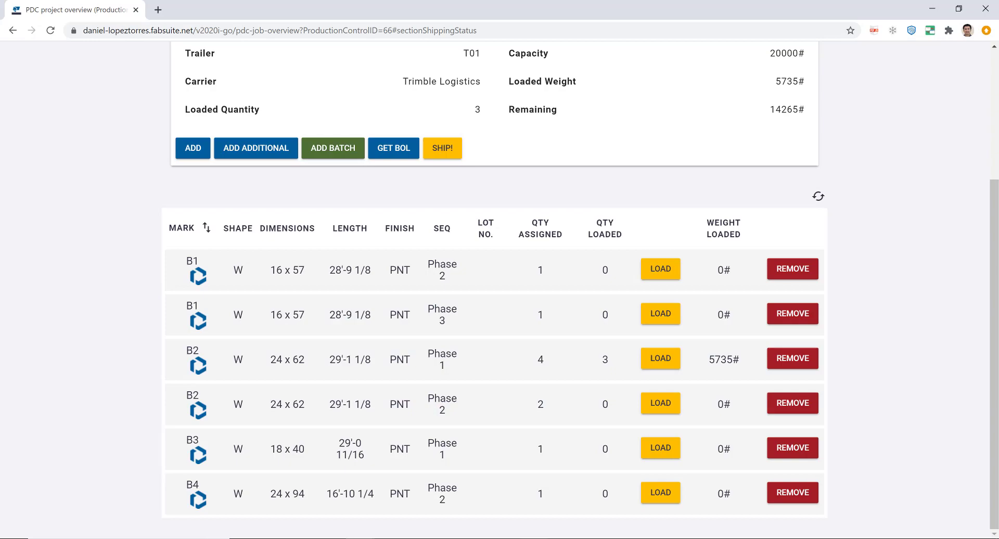
In desktop Tekla EPM, close the Loads list and the Burnt Hickory Elementary production control window
{"action": "mouse_move", "coordinate": [530, 538]}
{"action": "left_click", "coordinate": [535, 520]}
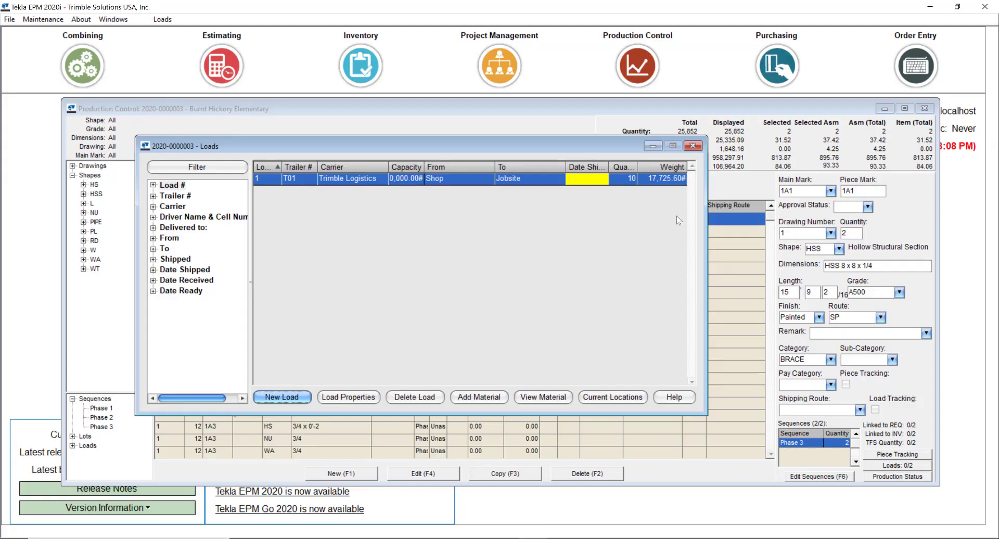
{"action": "left_click", "coordinate": [693, 146]}
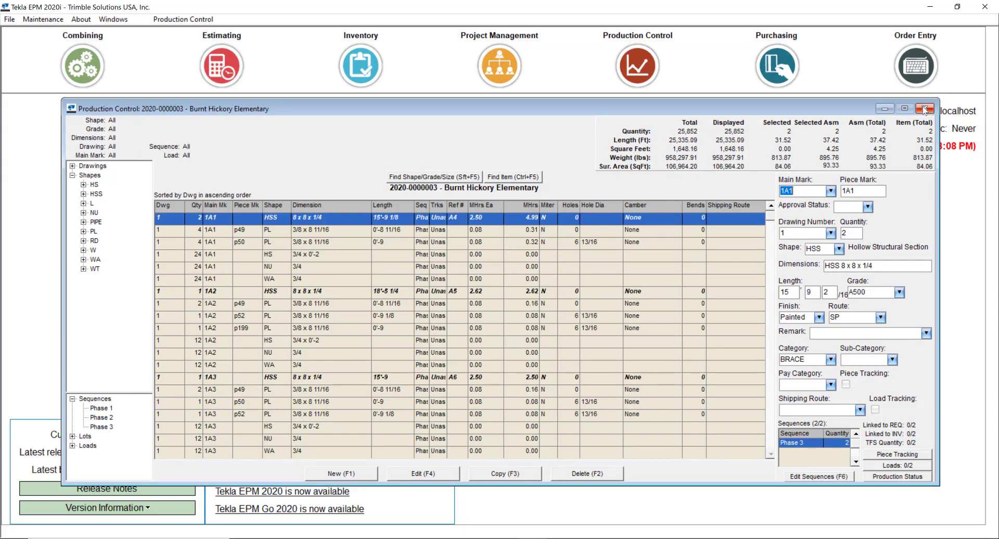
{"action": "left_click", "coordinate": [923, 109]}
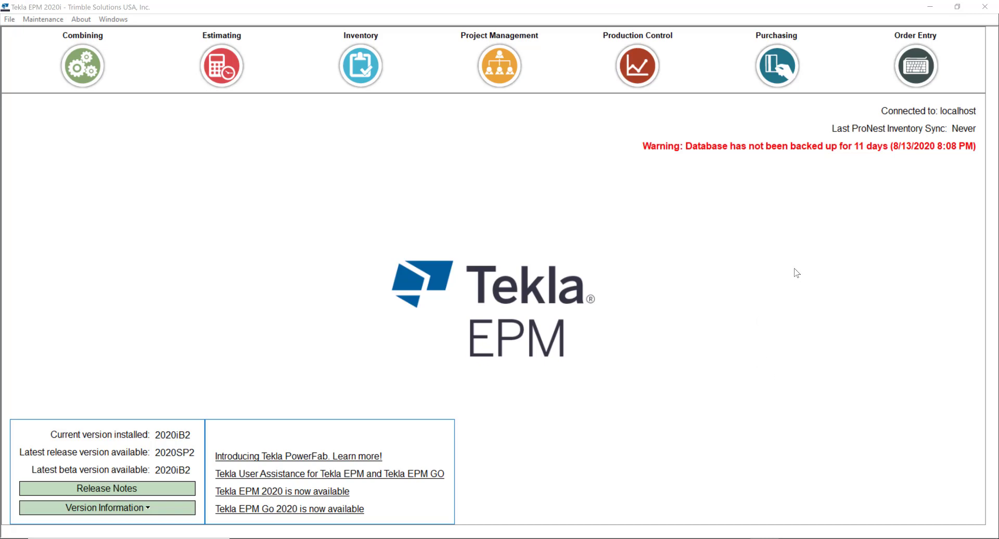
{"action": "left_click", "coordinate": [670, 80]}
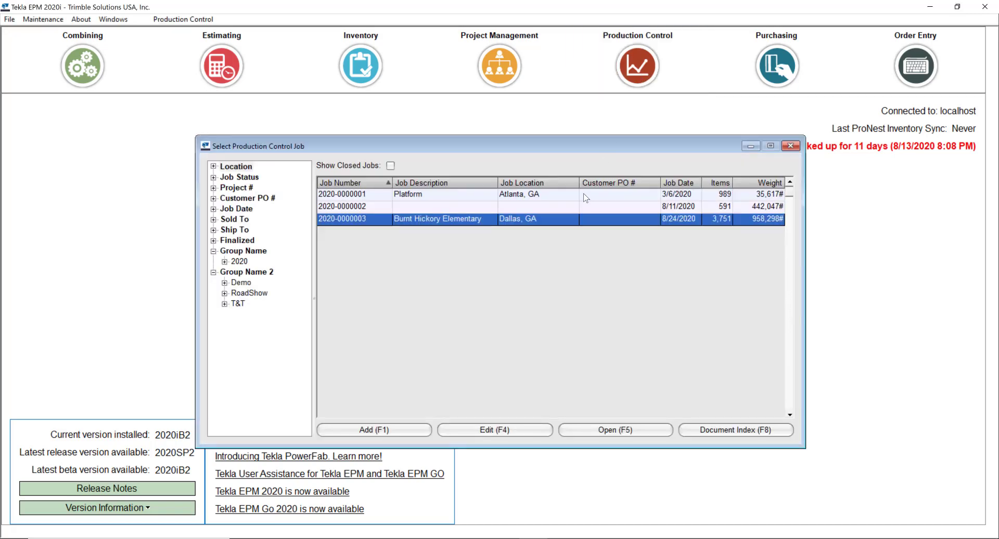
{"action": "left_click", "coordinate": [583, 196]}
{"action": "left_click", "coordinate": [531, 429]}
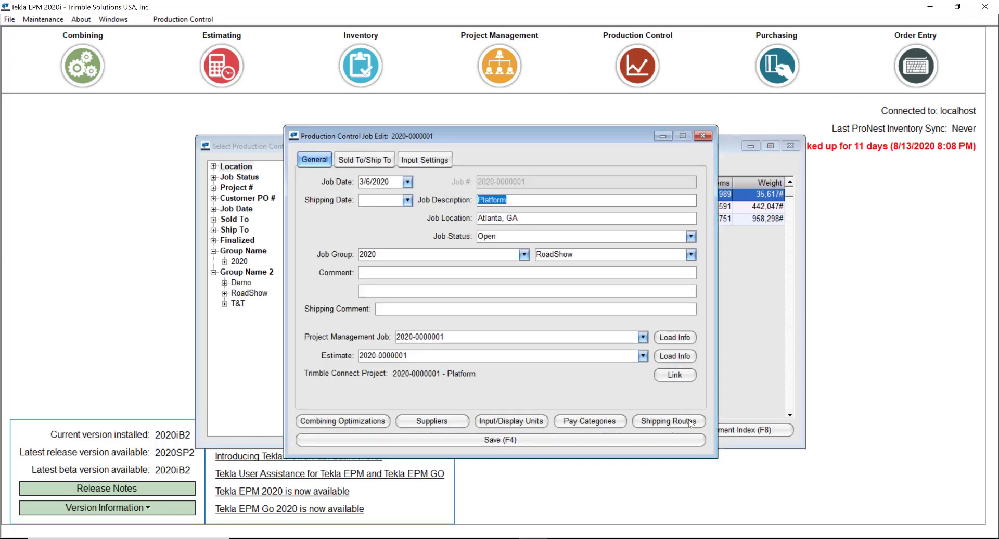
Review the intermediate Storage route's destinations, #01 Storage and Jobsite, then close its details
{"action": "left_click", "coordinate": [656, 421]}
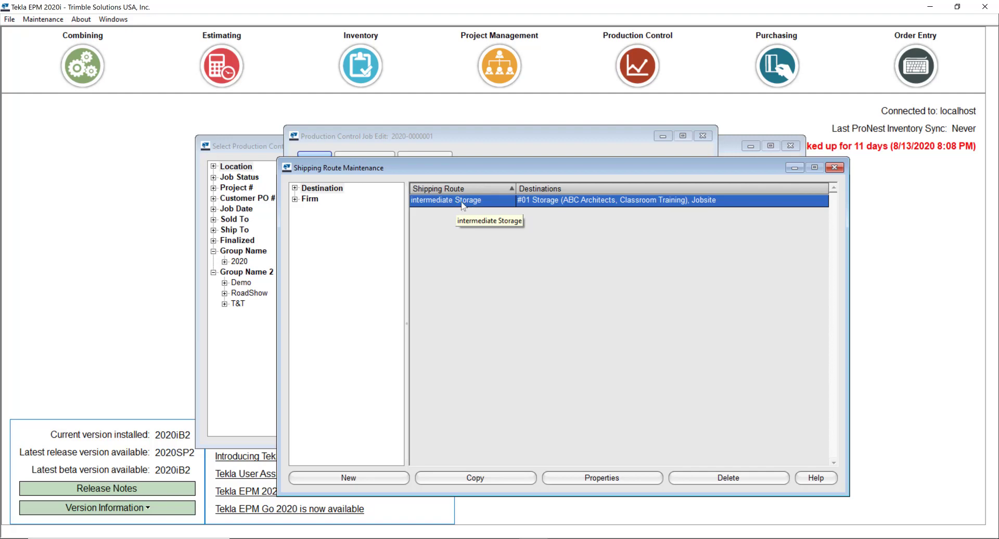
{"action": "left_click", "coordinate": [600, 478]}
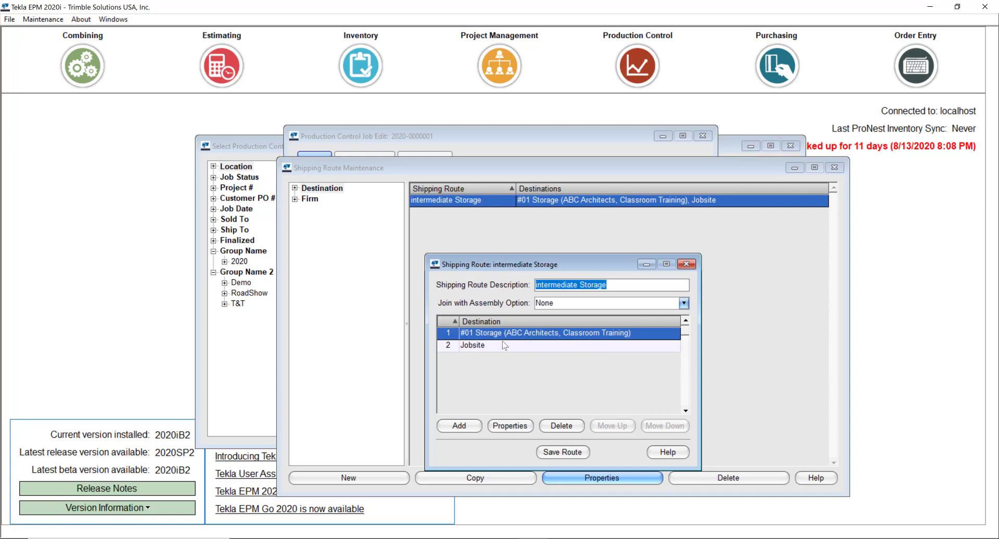
{"action": "left_click", "coordinate": [595, 348]}
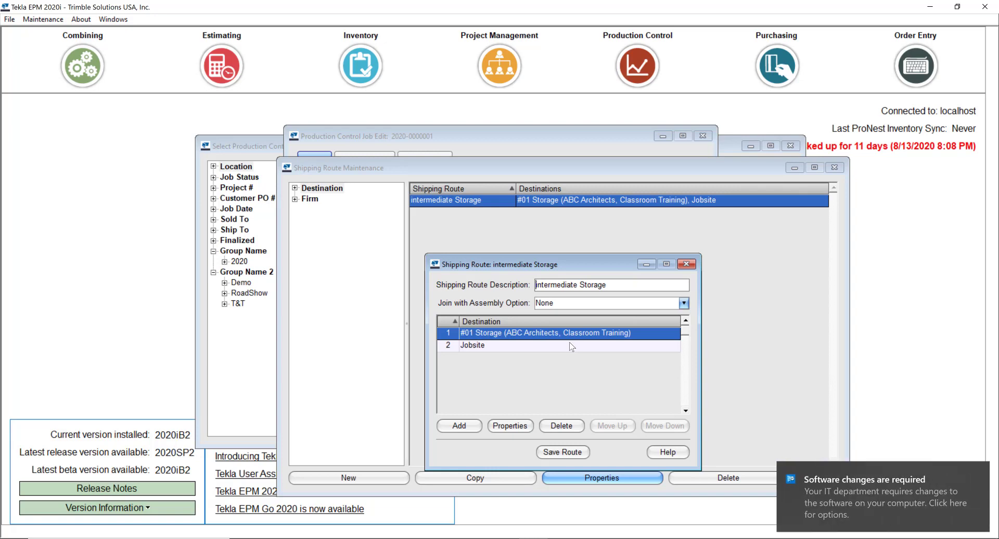
{"action": "left_click", "coordinate": [982, 478]}
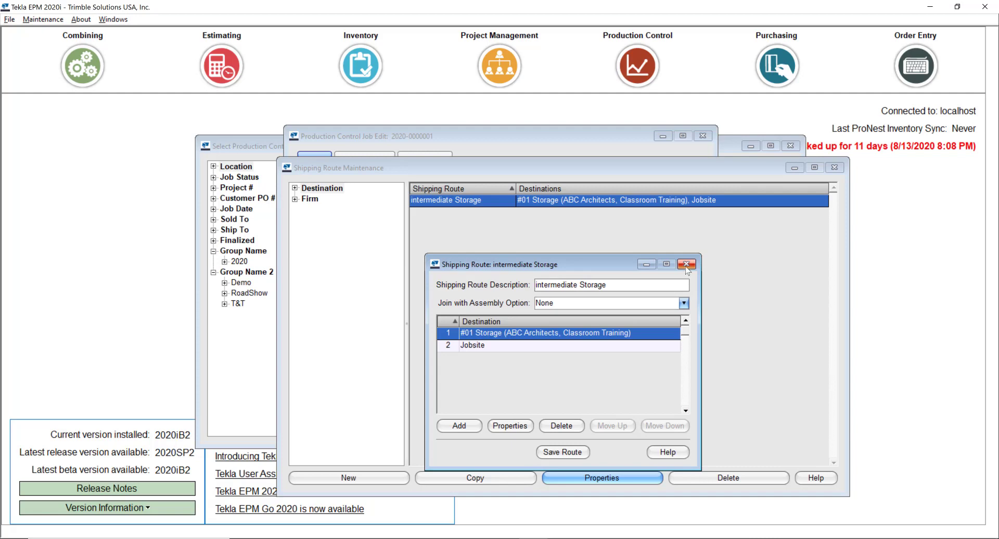
{"action": "left_click", "coordinate": [686, 265]}
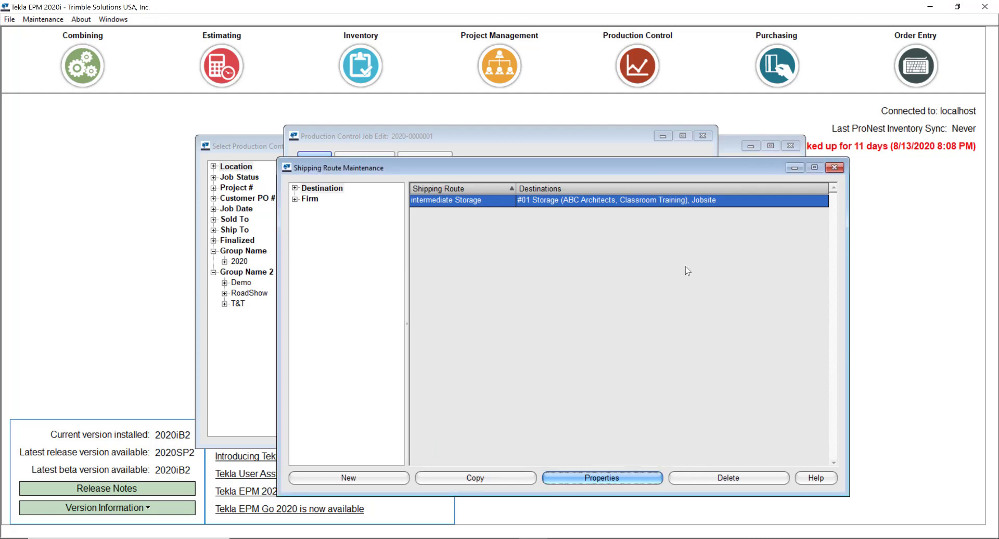
Close the Platform job's shipping routes, job settings and job list windows
{"action": "left_click", "coordinate": [834, 167]}
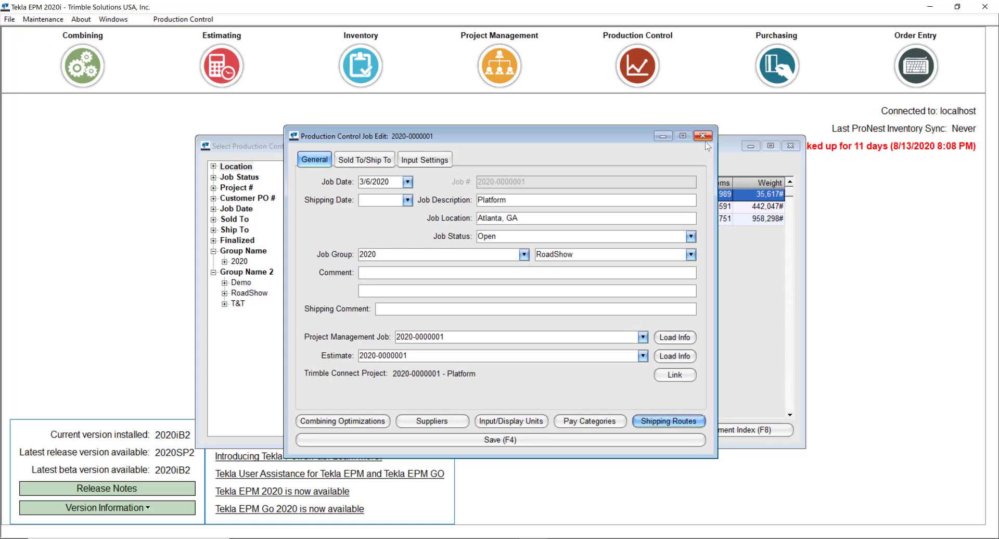
{"action": "left_click", "coordinate": [702, 136]}
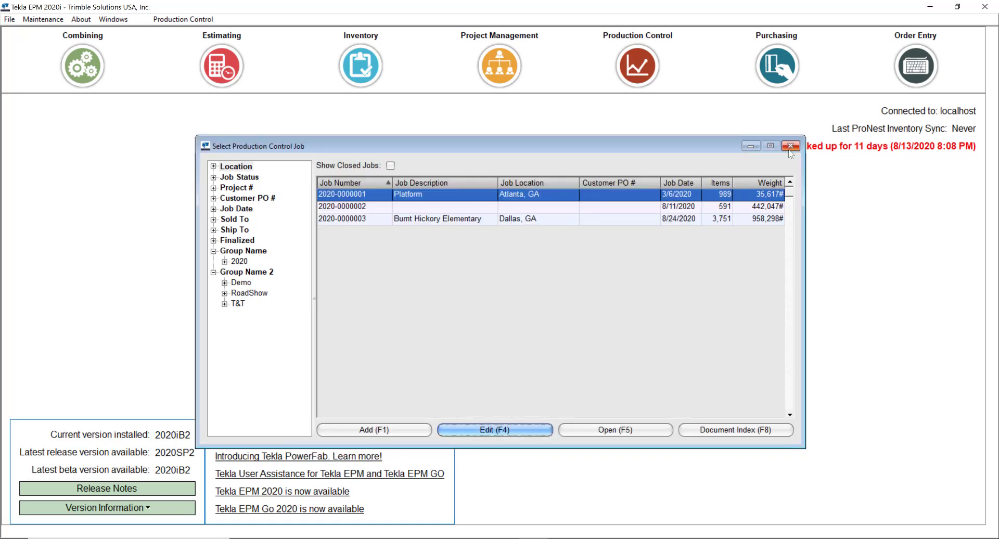
{"action": "left_click", "coordinate": [790, 147]}
Open Global Shipping Route Maintenance from Maintenance > Production Control
{"action": "left_click", "coordinate": [42, 20]}
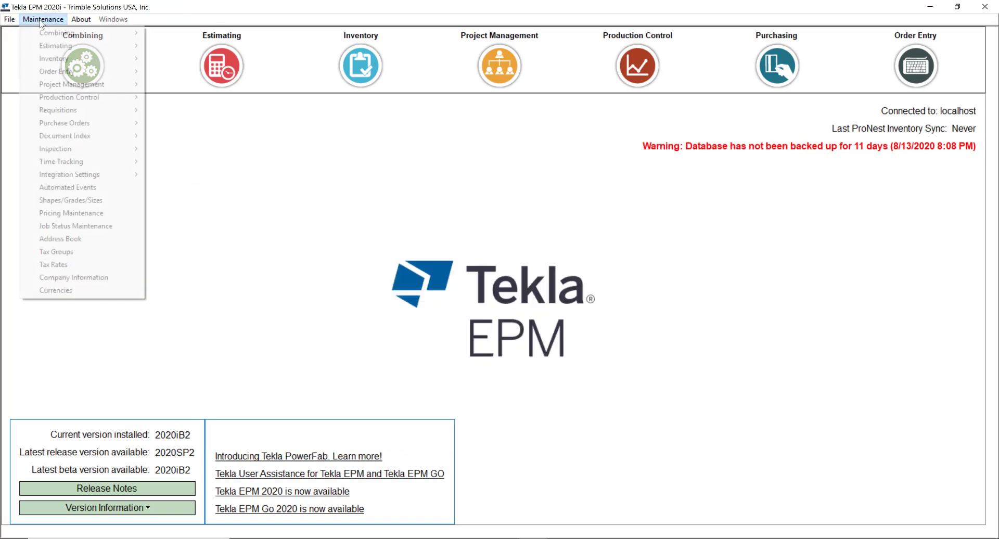
{"action": "mouse_move", "coordinate": [117, 93]}
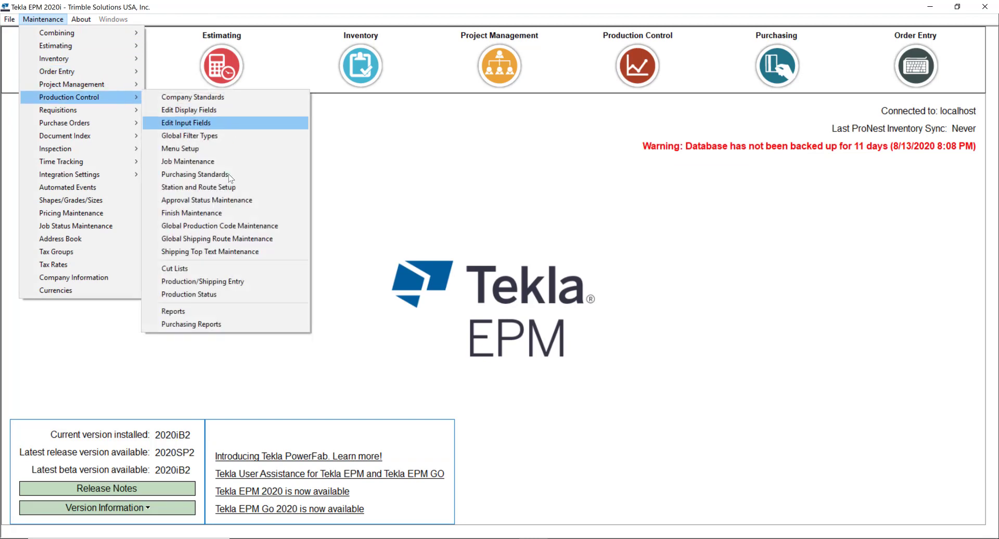
{"action": "left_click", "coordinate": [241, 239]}
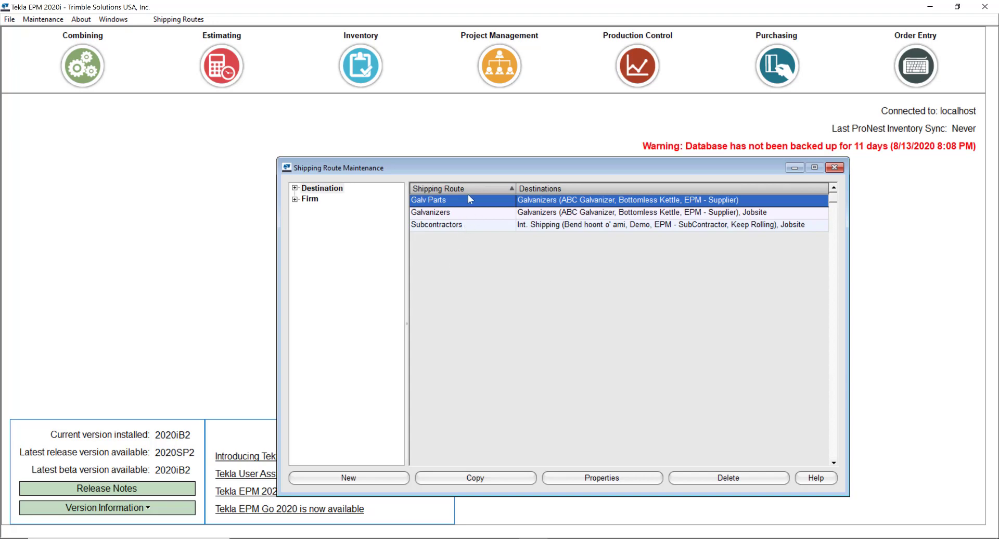
{"action": "left_click", "coordinate": [448, 223], "text": "shift"}
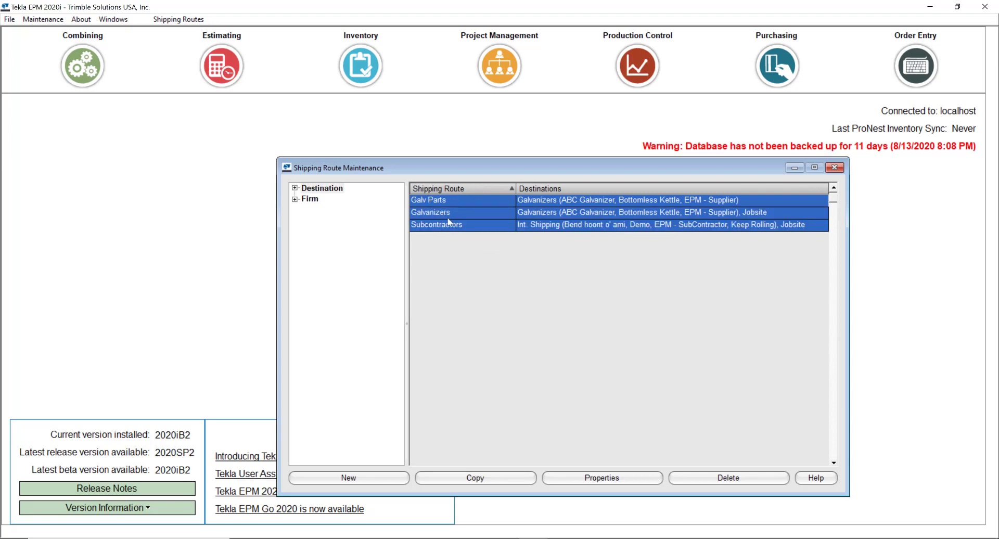
{"action": "left_click", "coordinate": [185, 22]}
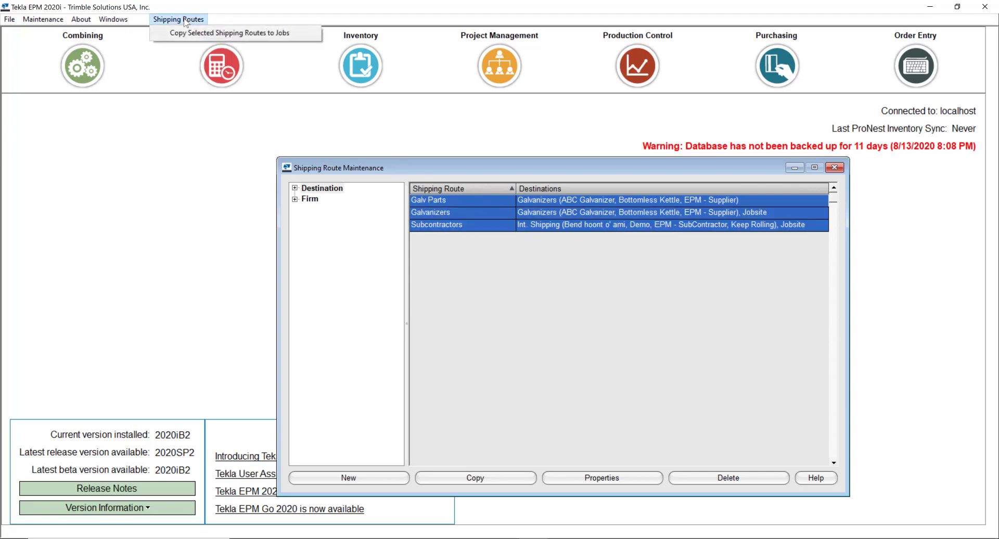
{"action": "left_click", "coordinate": [183, 32]}
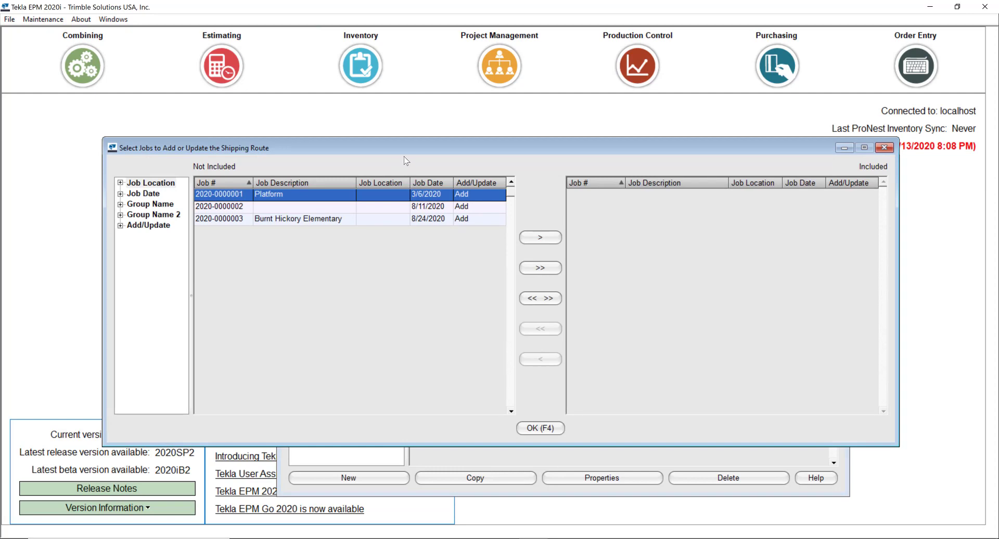
{"action": "left_click_drag", "start_coordinate": [408, 152], "coordinate": [406, 99]}
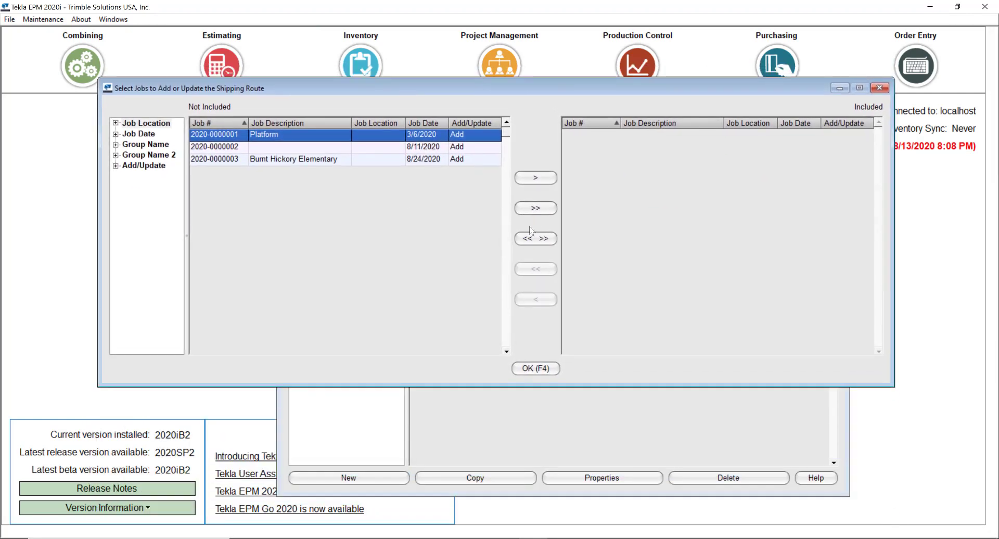
{"action": "left_click", "coordinate": [537, 209]}
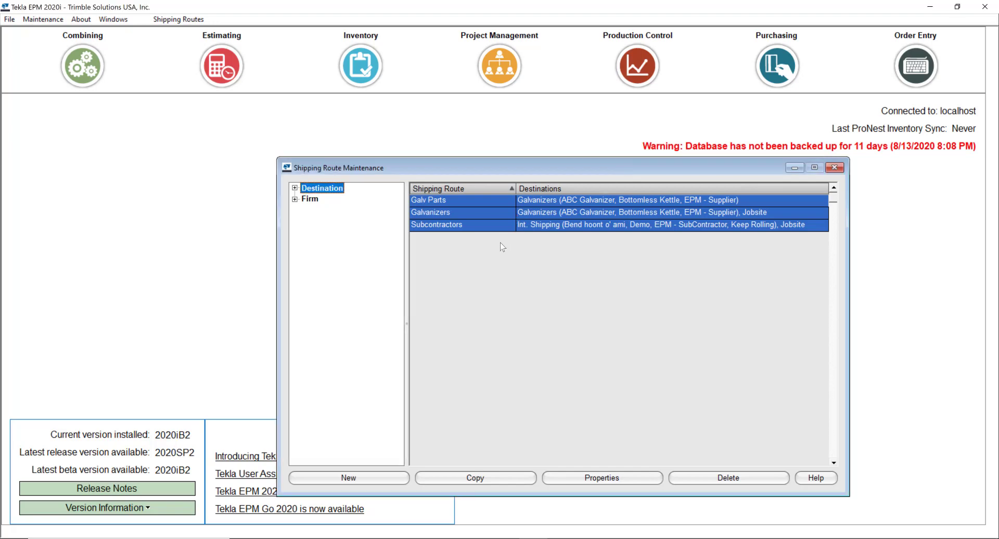
{"action": "left_click", "coordinate": [472, 213]}
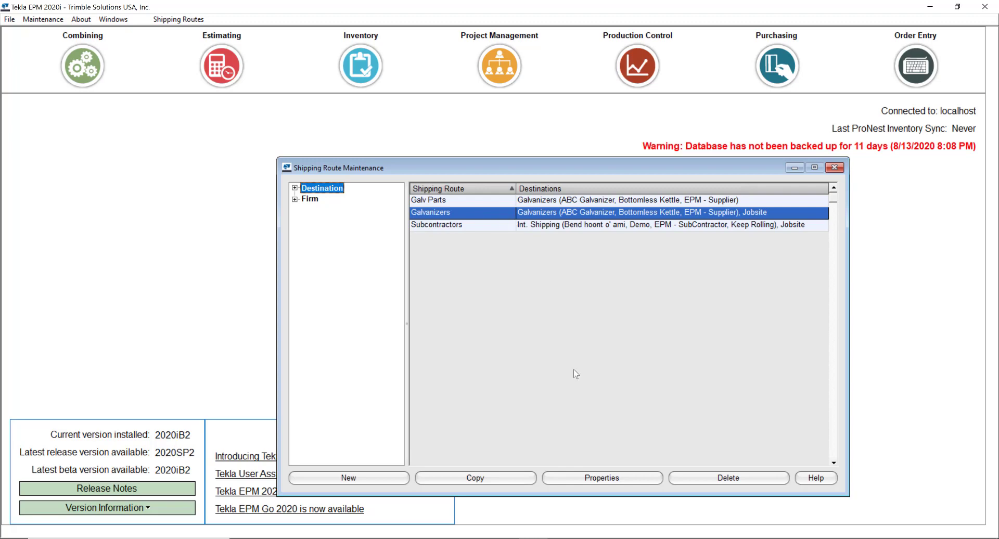
{"action": "left_click", "coordinate": [601, 478]}
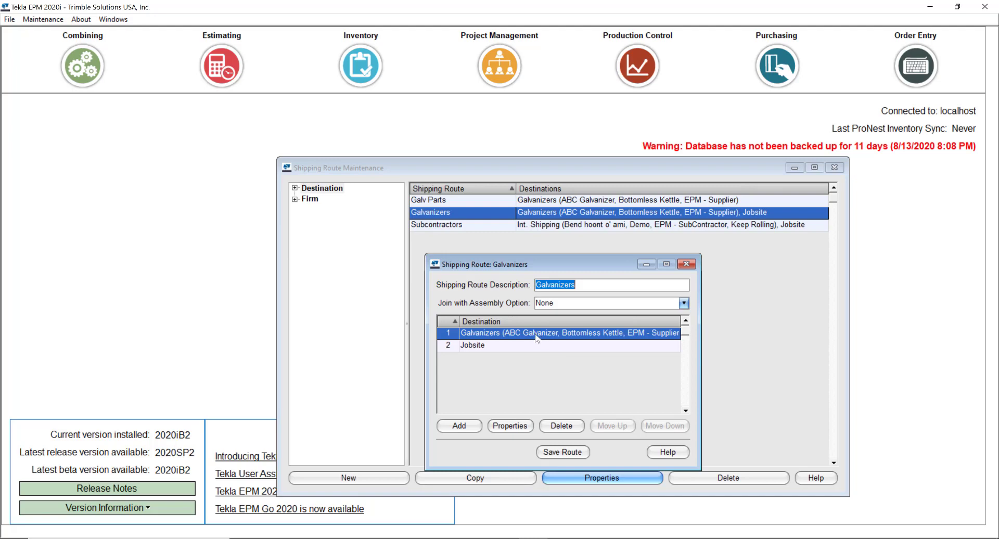
{"action": "left_click", "coordinate": [578, 347]}
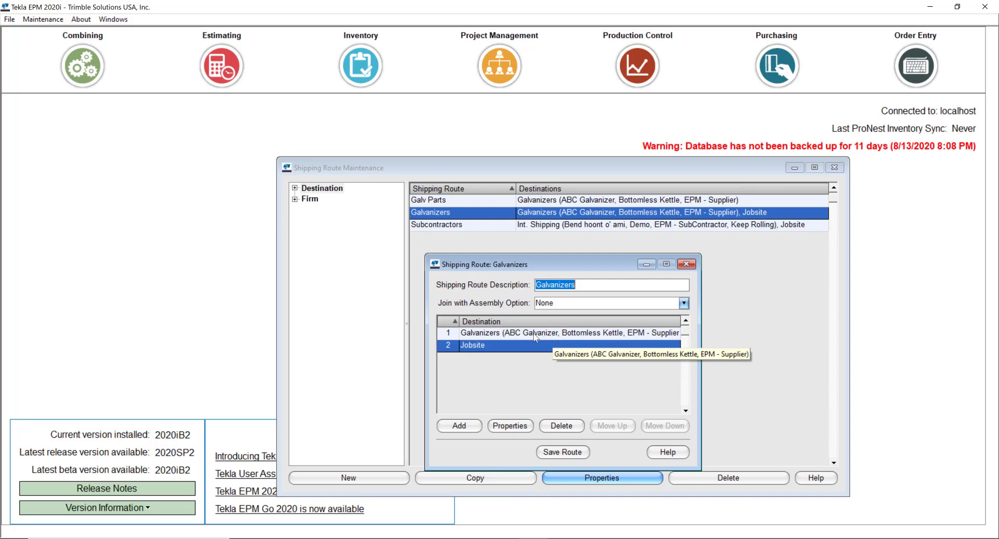
{"action": "left_click", "coordinate": [689, 264]}
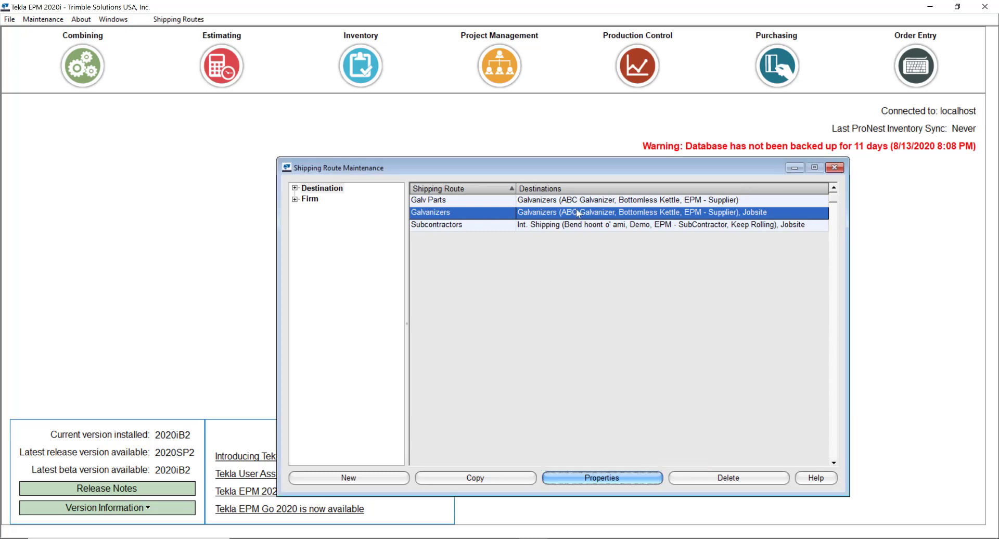
{"action": "left_click", "coordinate": [533, 202]}
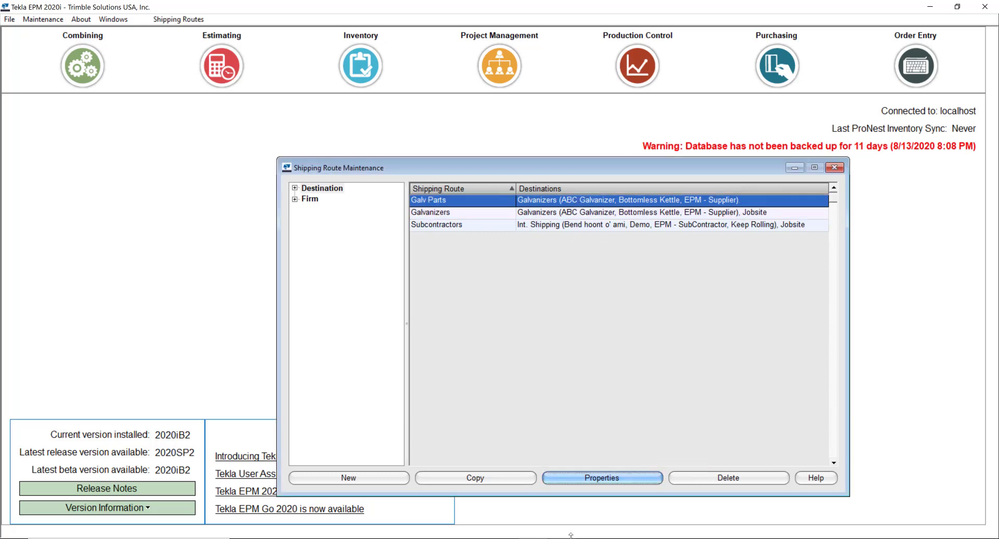
Set the Galv Parts route to join with assembly after Galvanizers and save it
{"action": "left_click", "coordinate": [583, 478]}
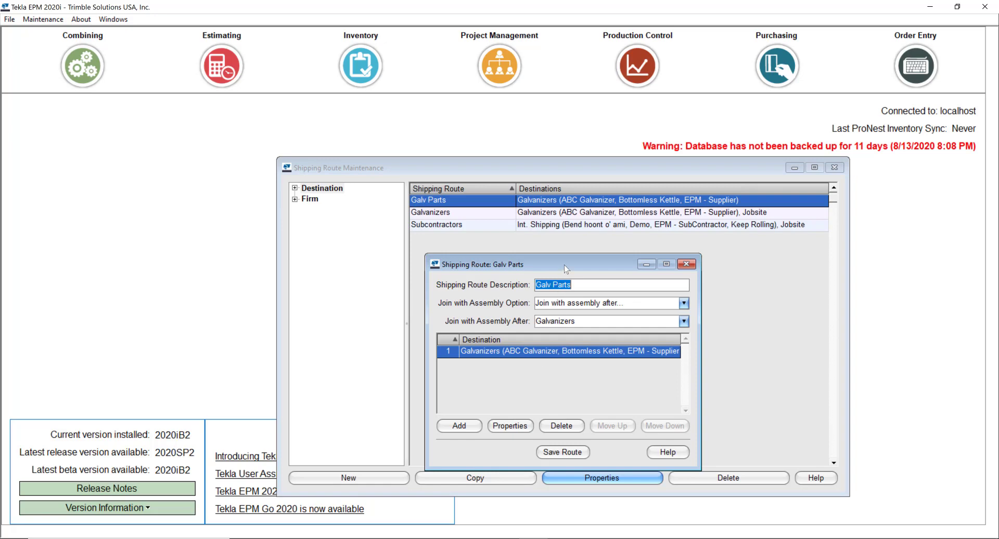
{"action": "left_click_drag", "start_coordinate": [563, 264], "coordinate": [547, 241]}
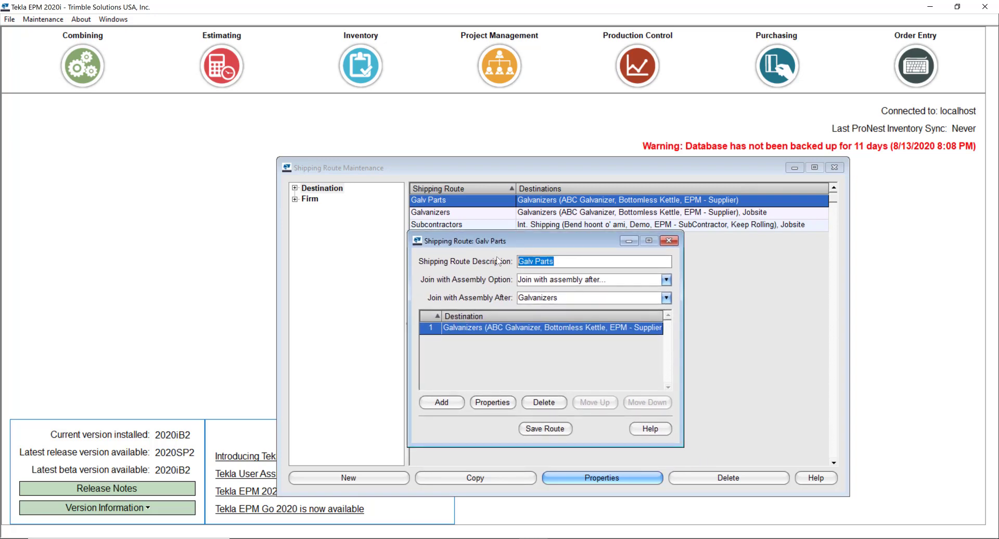
{"action": "left_click", "coordinate": [603, 278]}
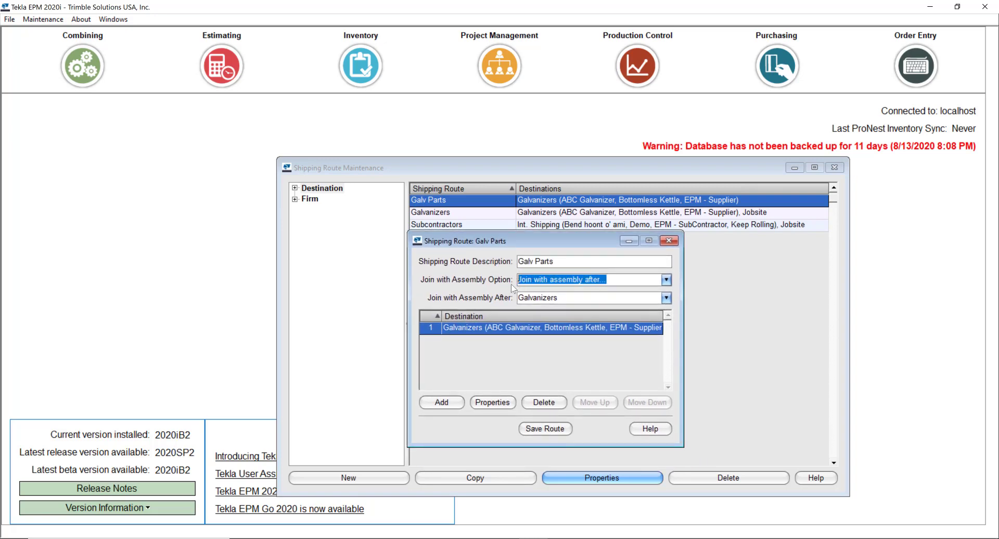
{"action": "left_click", "coordinate": [578, 295]}
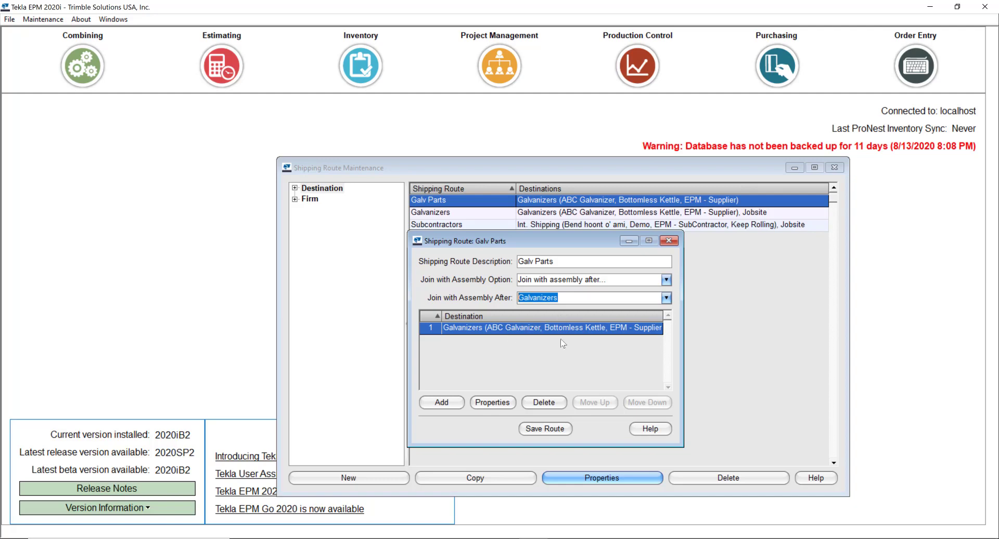
{"action": "left_click", "coordinate": [552, 430]}
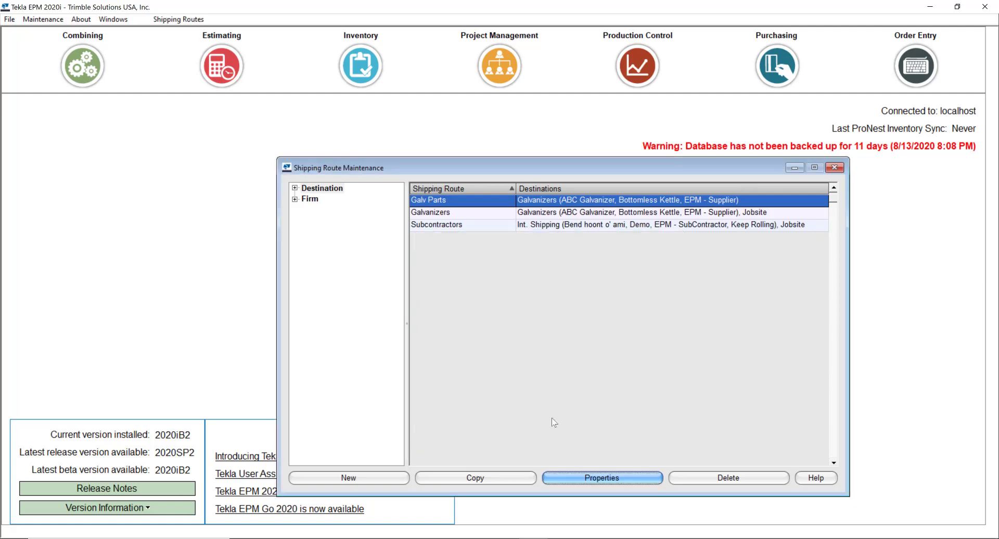
{"action": "left_click", "coordinate": [593, 226]}
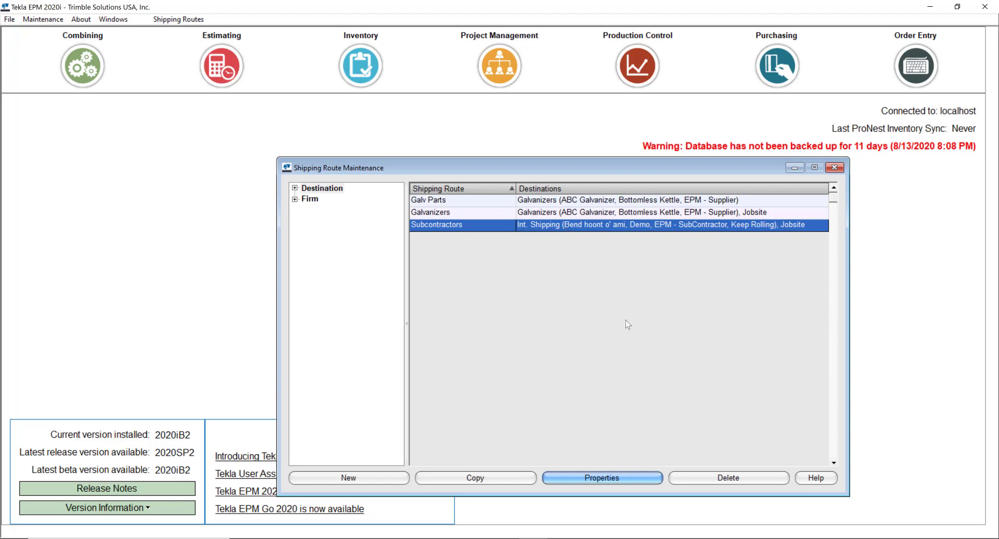
Review the Subcontractors route's Int. Shipping firms: Demo, EPM - SubContractor and Keep Rolling
{"action": "left_click", "coordinate": [626, 478]}
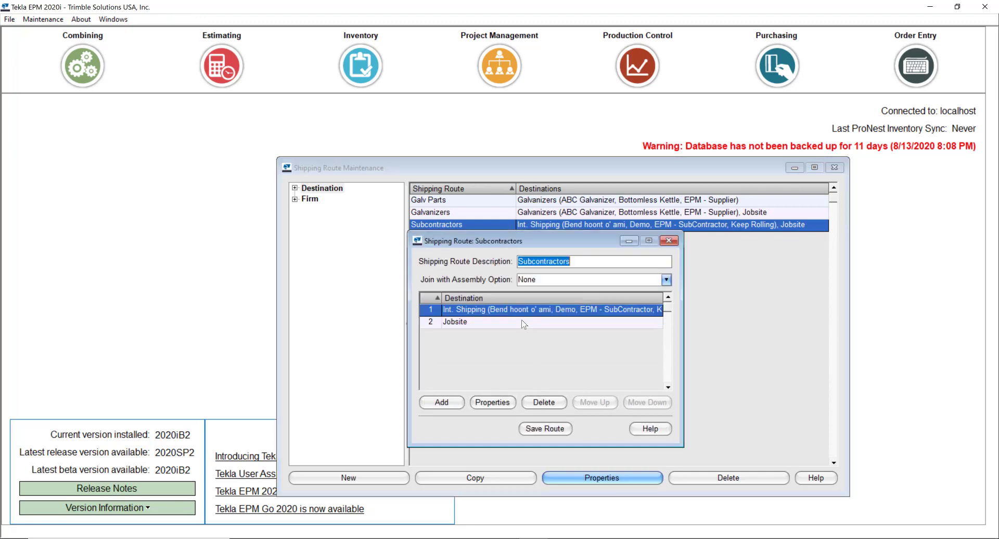
{"action": "left_click", "coordinate": [493, 402]}
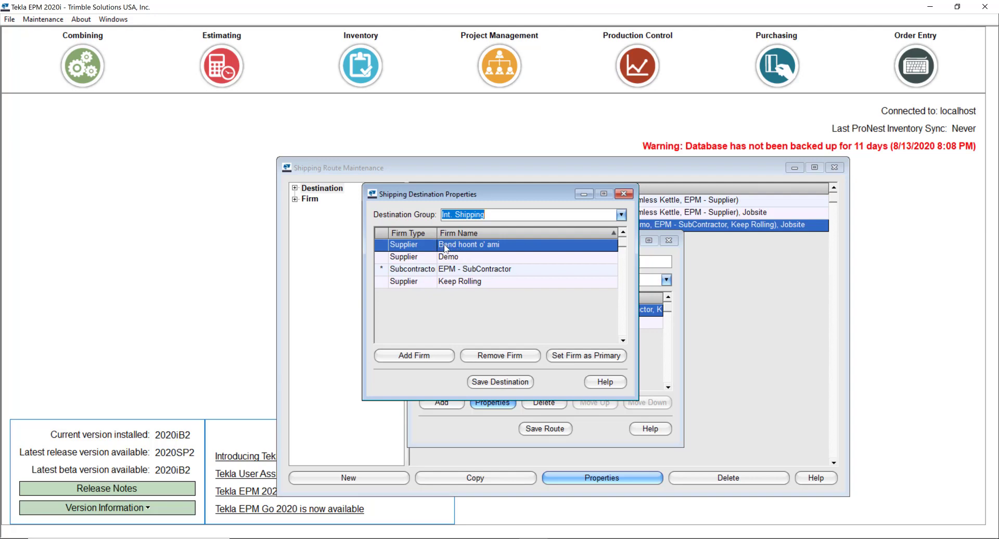
{"action": "left_click_drag", "start_coordinate": [451, 252], "coordinate": [457, 262]}
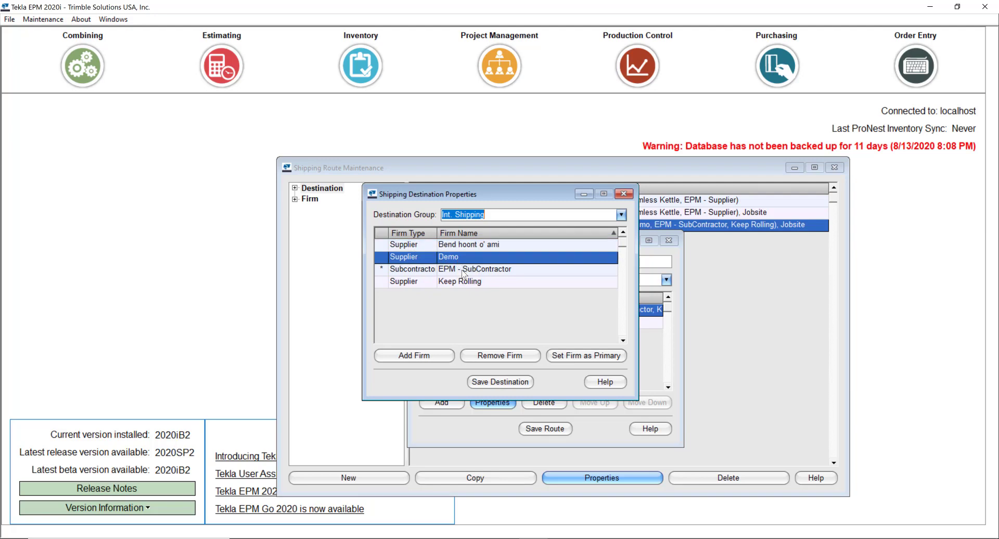
{"action": "left_click", "coordinate": [463, 271]}
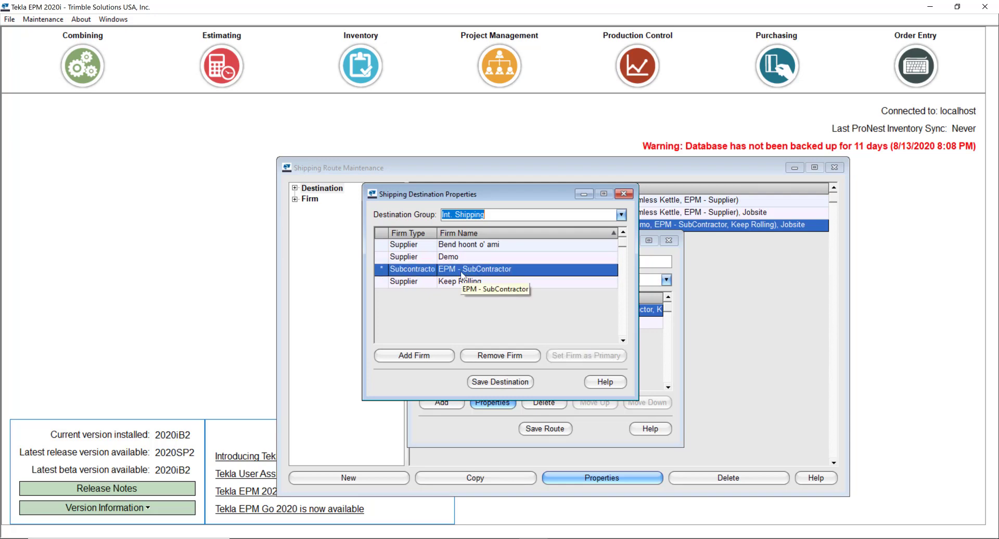
{"action": "left_click", "coordinate": [450, 281]}
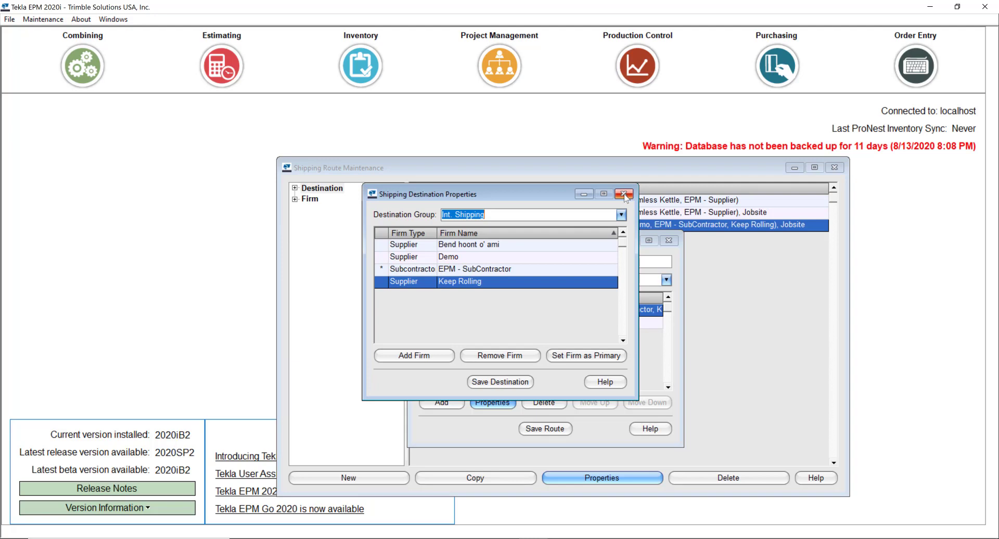
{"action": "left_click", "coordinate": [623, 193]}
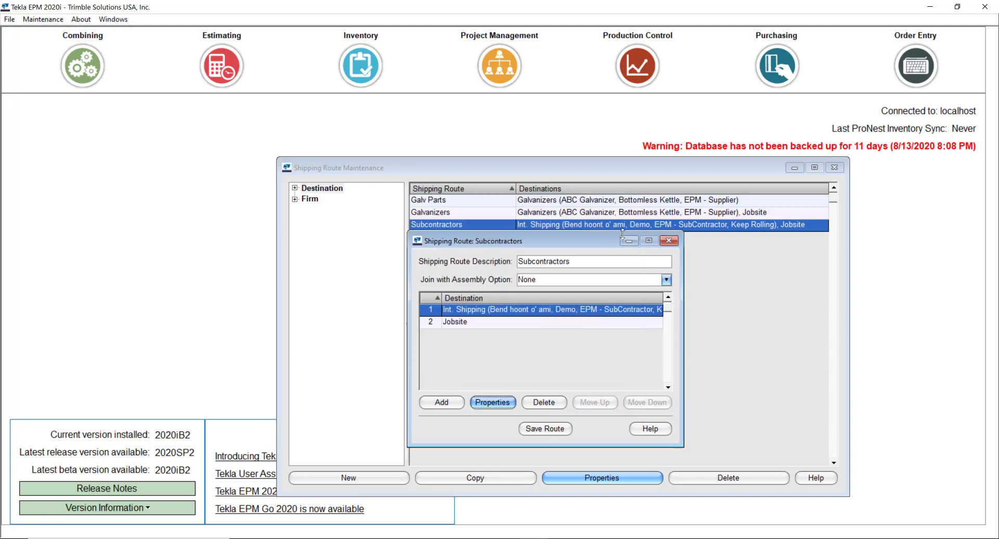
{"action": "left_click", "coordinate": [557, 427]}
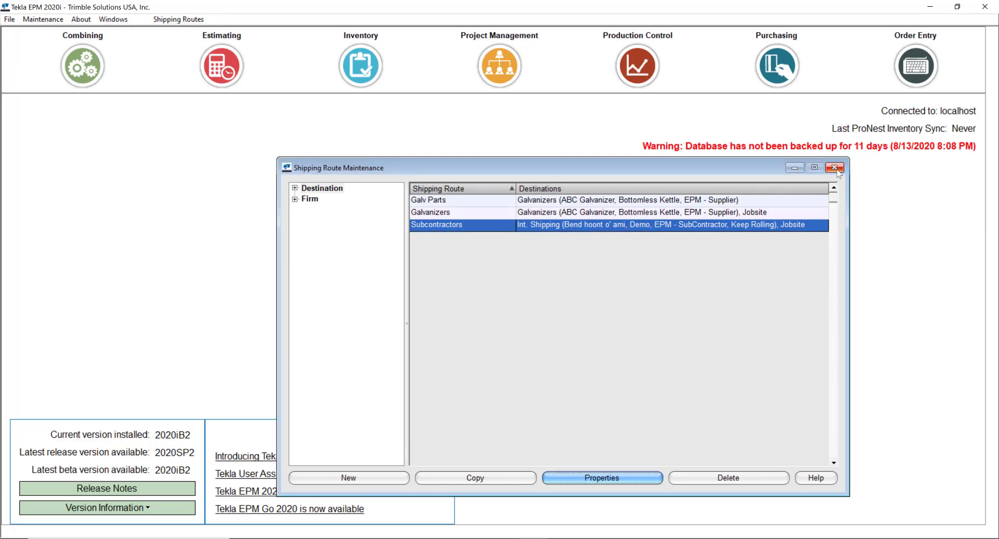
{"action": "left_click", "coordinate": [834, 167]}
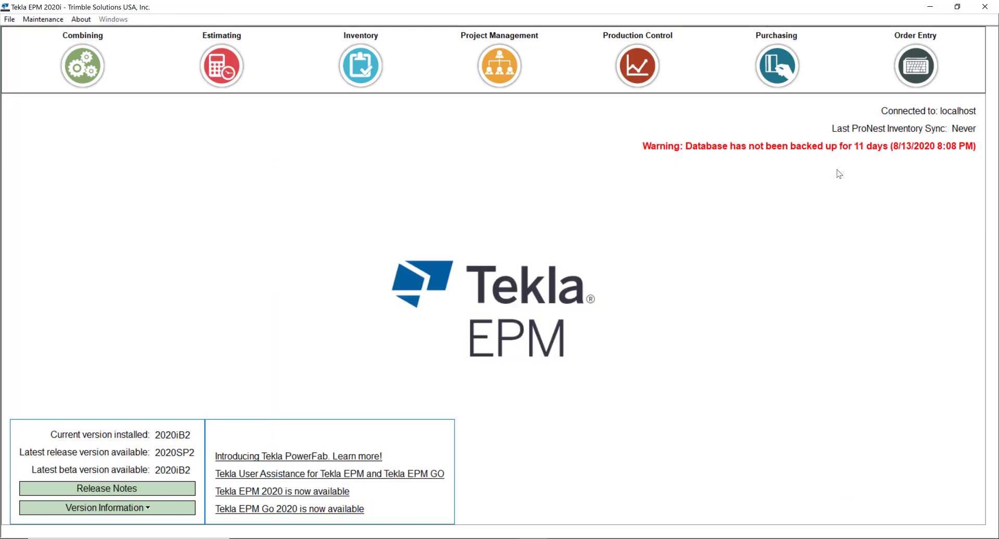
{"action": "left_click", "coordinate": [648, 52]}
{"action": "left_click", "coordinate": [609, 432]}
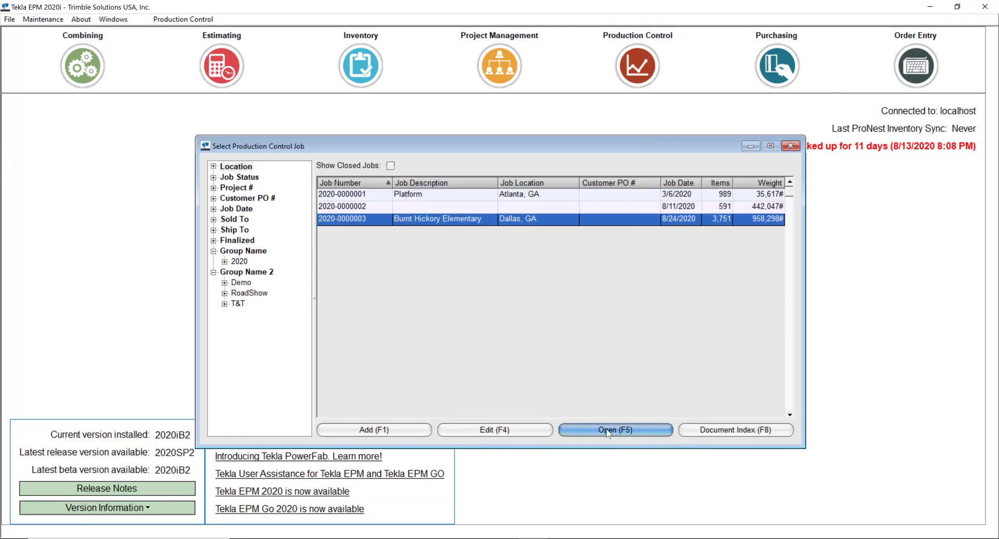
{"action": "left_click", "coordinate": [505, 429]}
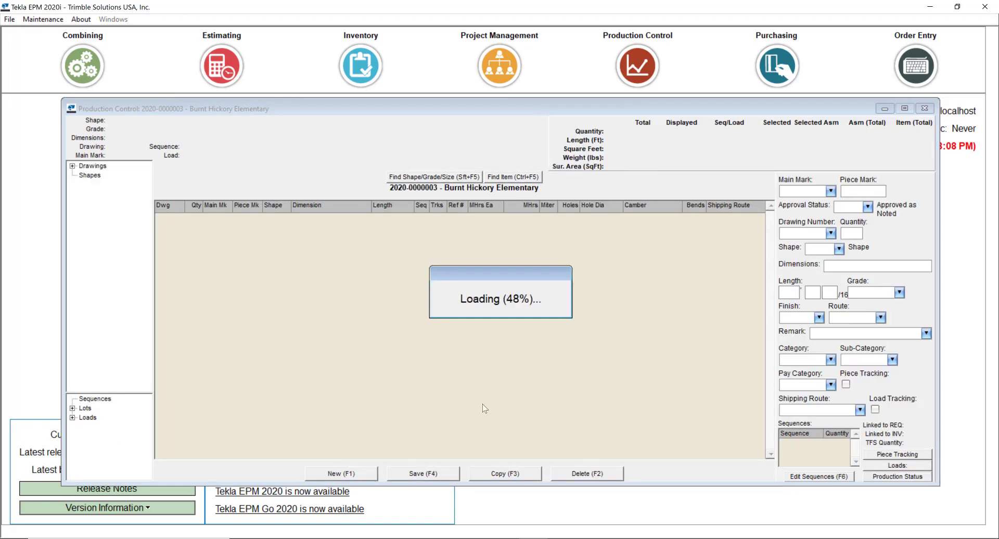
Open Finish Maintenance from Maintenance > Production Control
{"action": "left_click", "coordinate": [43, 19]}
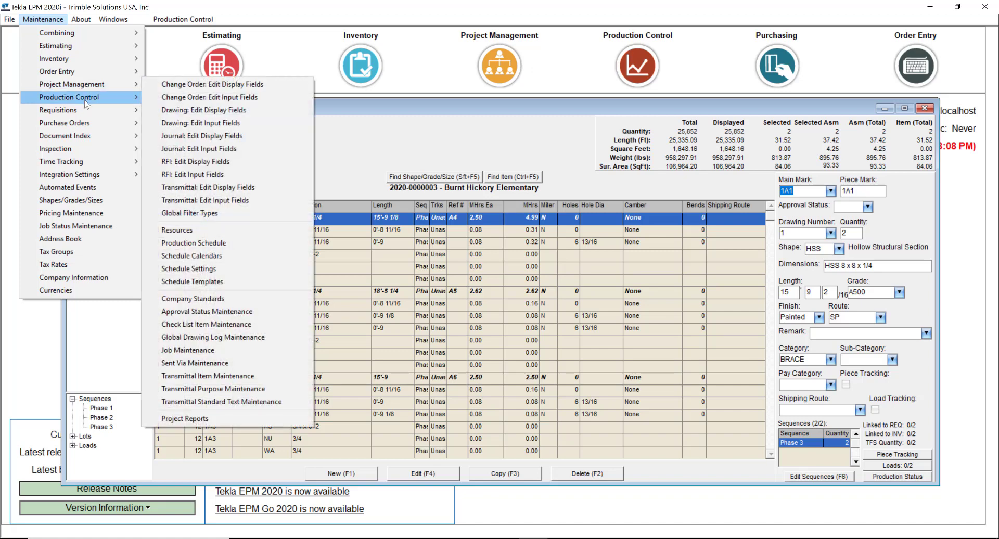
{"action": "mouse_move", "coordinate": [84, 100]}
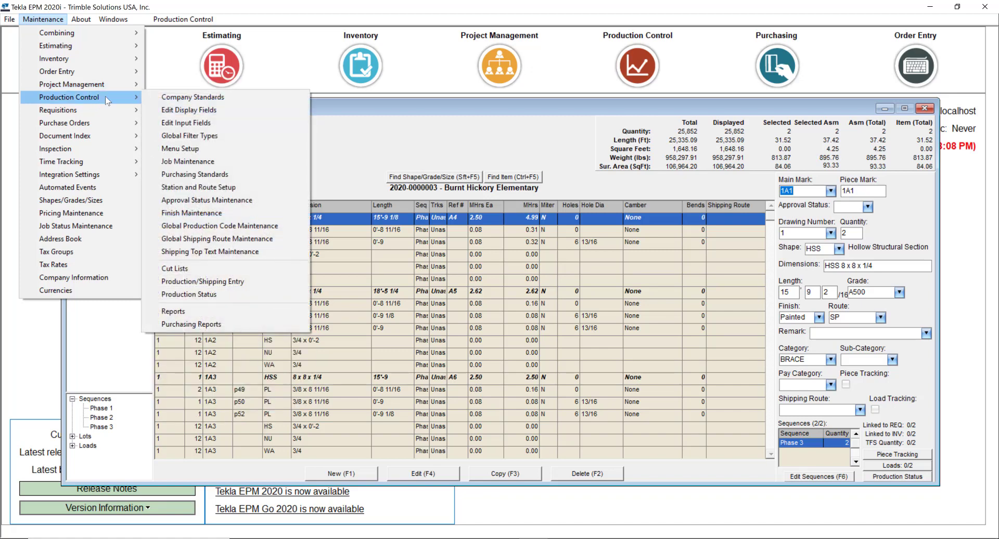
{"action": "left_click", "coordinate": [224, 214]}
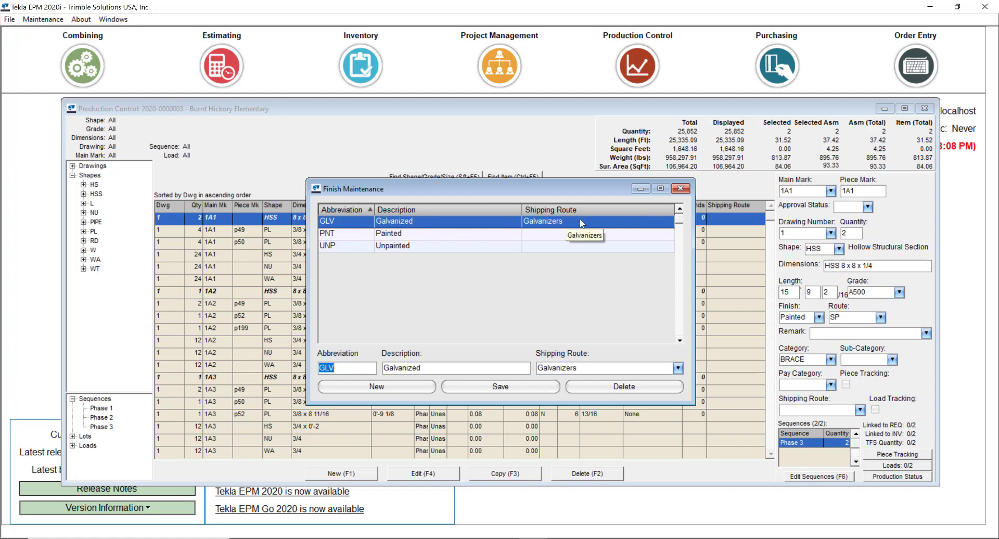
{"action": "left_click", "coordinate": [679, 188]}
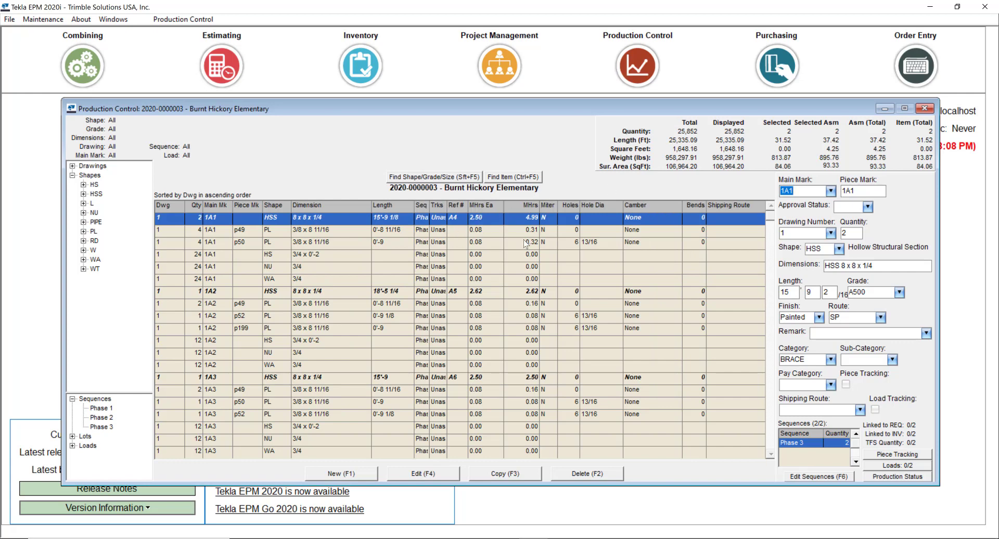
Start a global edit filtered to Galvanized finish and main pieces only, excluding Painted and accessories
{"action": "left_click", "coordinate": [204, 20]}
{"action": "mouse_move", "coordinate": [270, 139]}
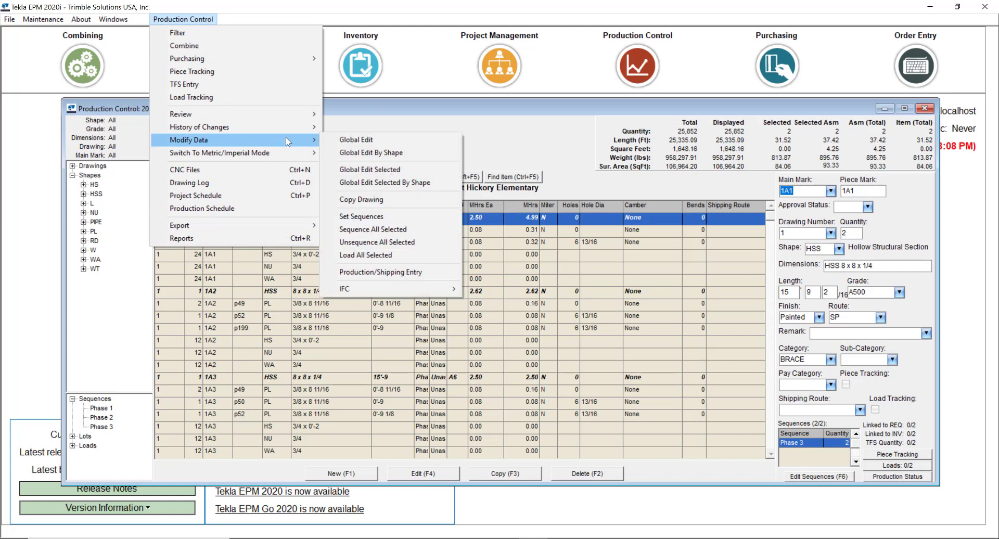
{"action": "left_click", "coordinate": [359, 141]}
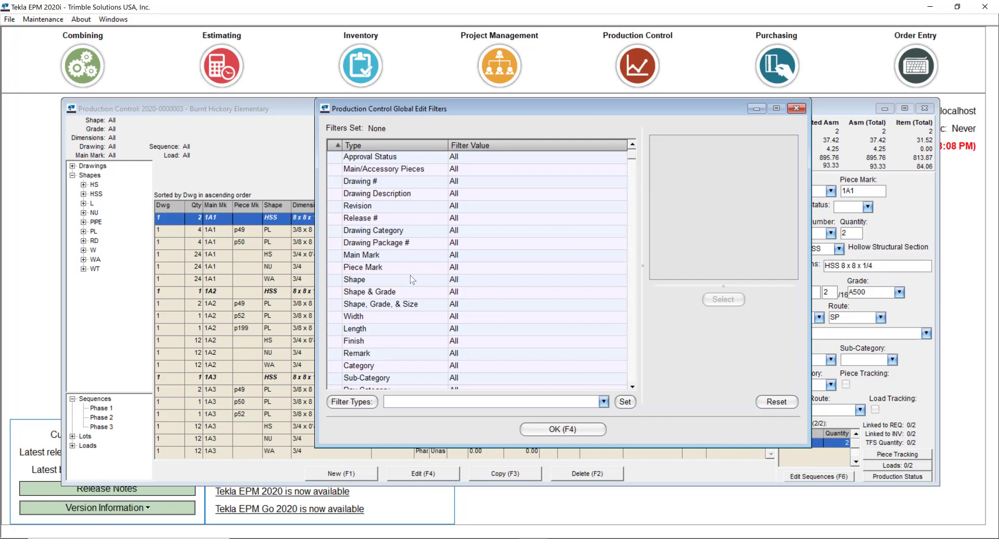
{"action": "double_click", "coordinate": [447, 342]}
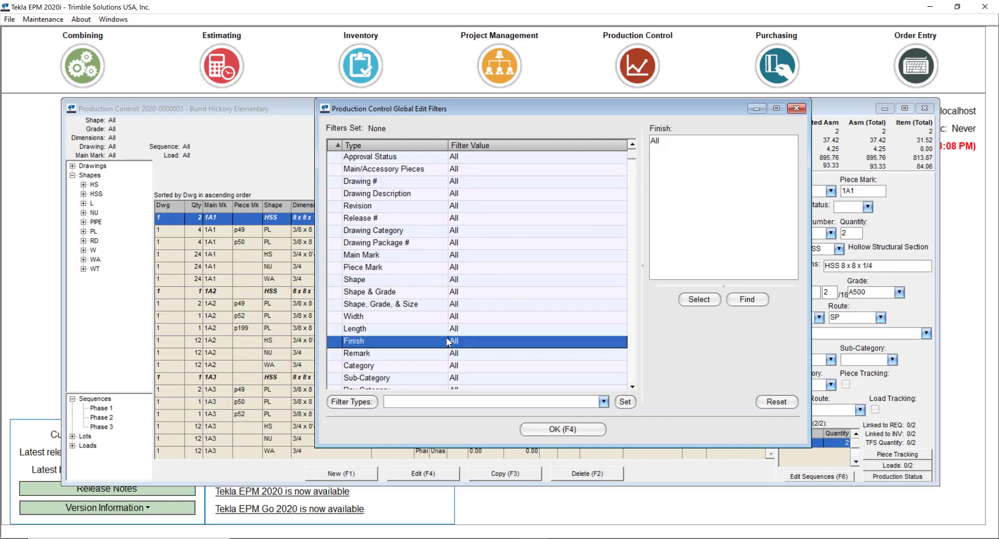
{"action": "left_click", "coordinate": [561, 264]}
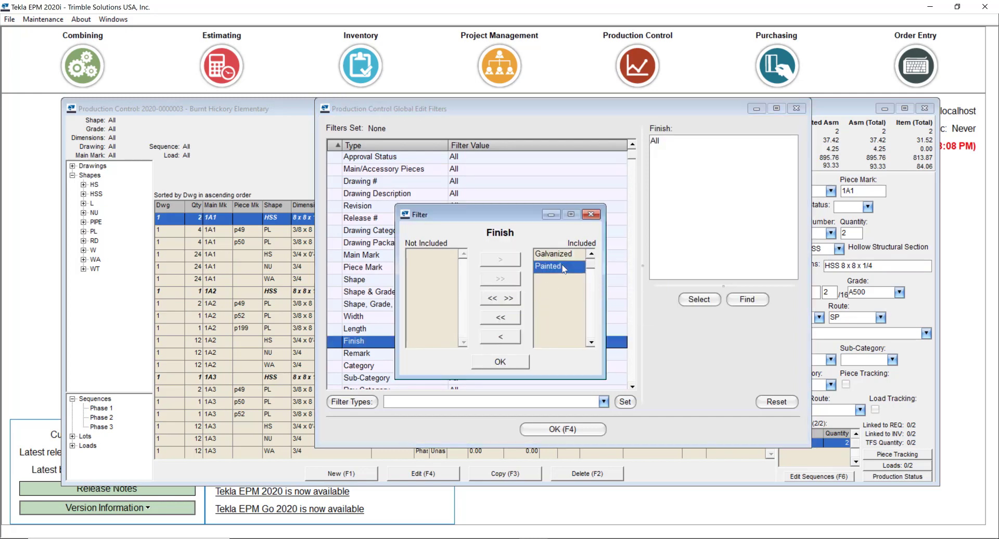
{"action": "left_click", "coordinate": [512, 338]}
{"action": "left_click", "coordinate": [500, 361]}
{"action": "double_click", "coordinate": [541, 169]}
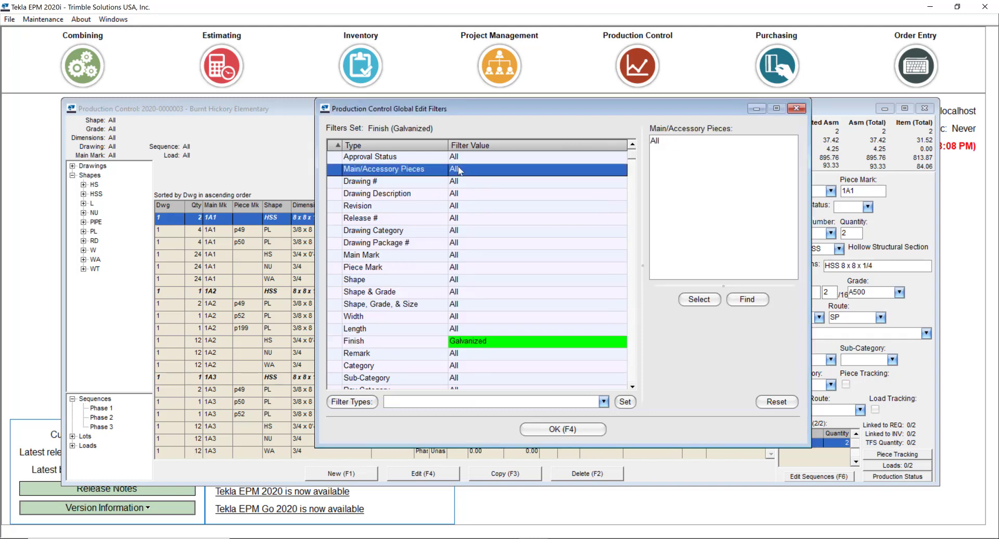
{"action": "double_click", "coordinate": [551, 267]}
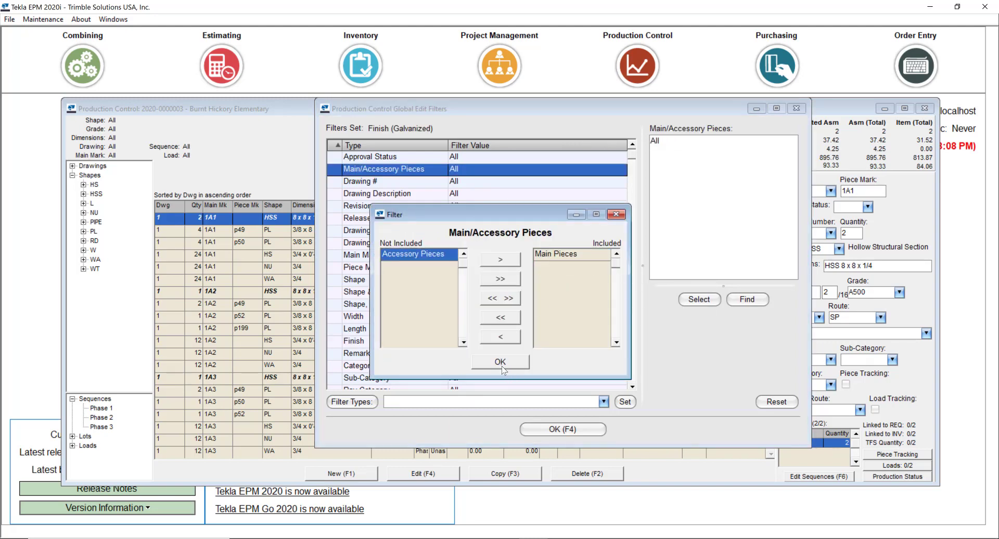
{"action": "left_click", "coordinate": [500, 362]}
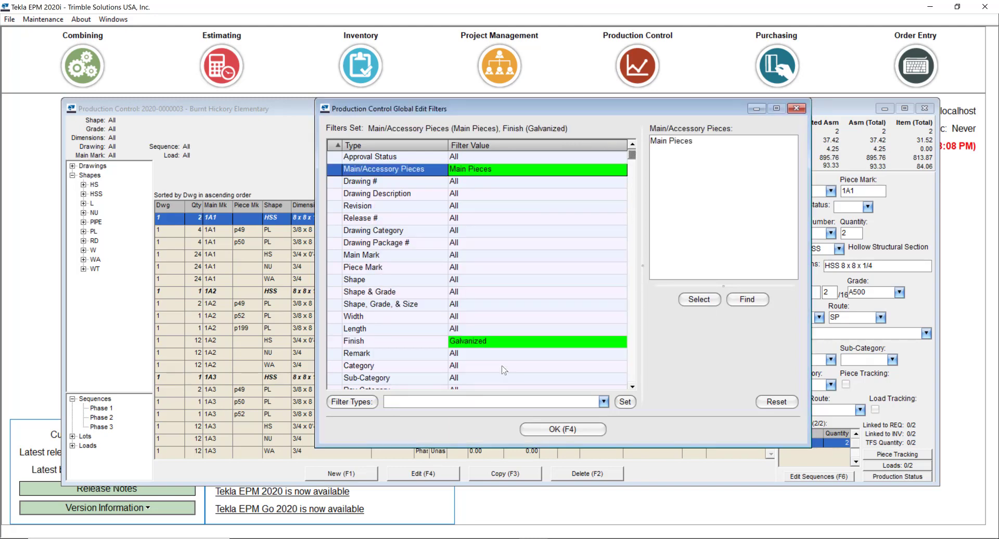
{"action": "left_click", "coordinate": [573, 430]}
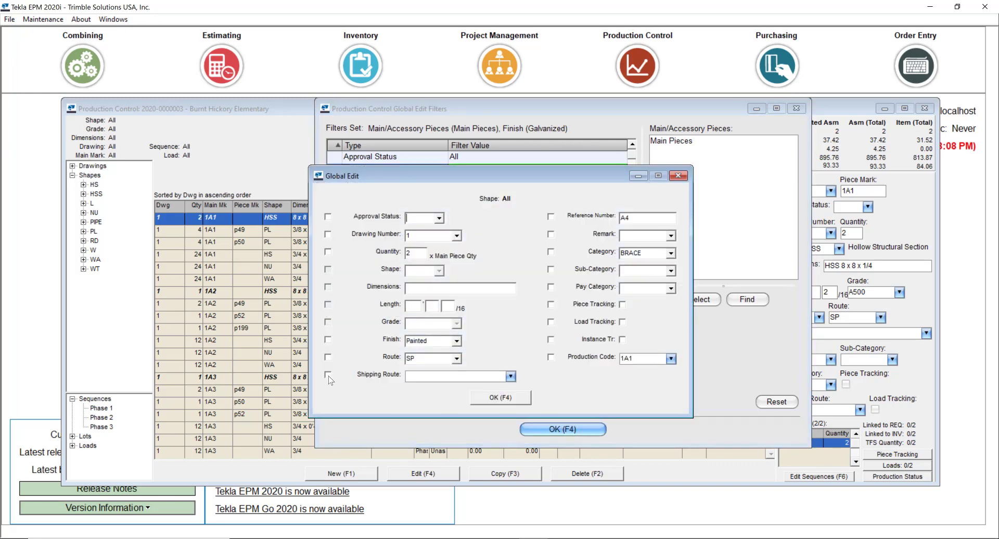
Set the shipping route to Galvanizers and confirm updating the 236 records
{"action": "left_click", "coordinate": [510, 376]}
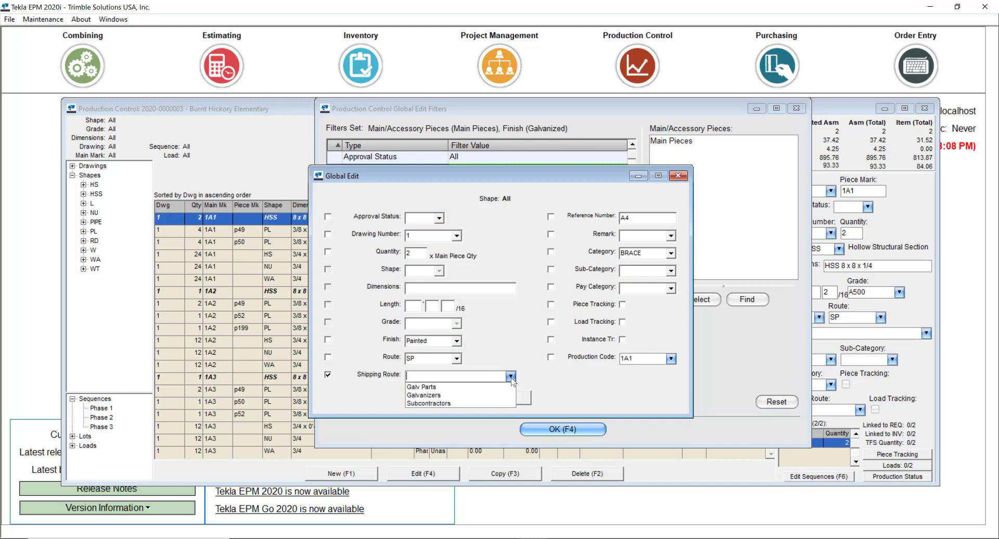
{"action": "left_click", "coordinate": [492, 396]}
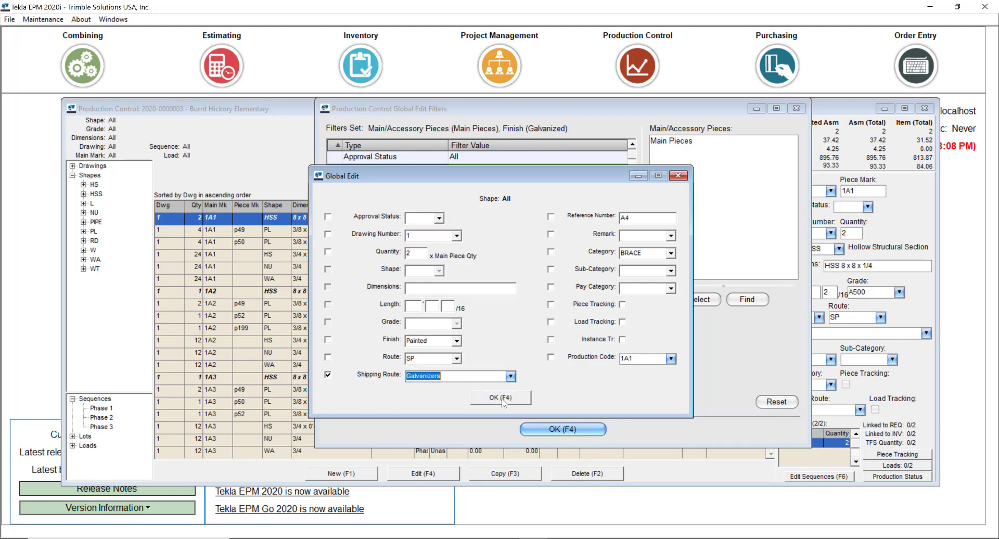
{"action": "left_click", "coordinate": [501, 398]}
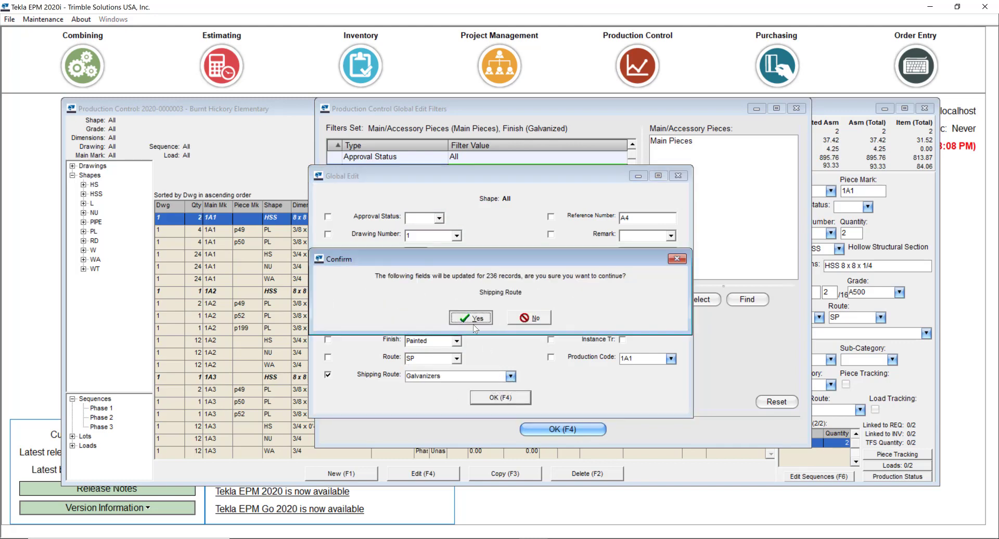
{"action": "left_click", "coordinate": [471, 317]}
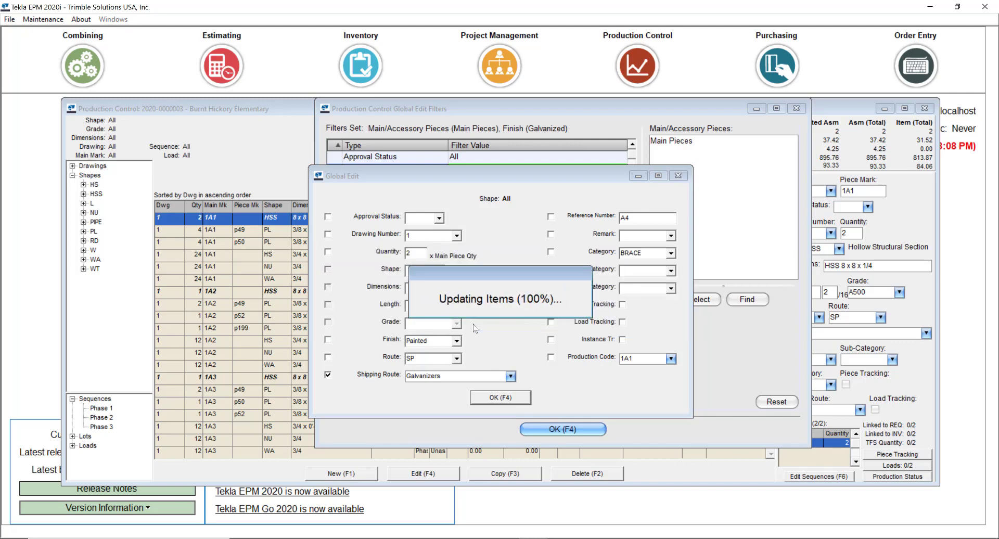
{"action": "left_click", "coordinate": [516, 176]}
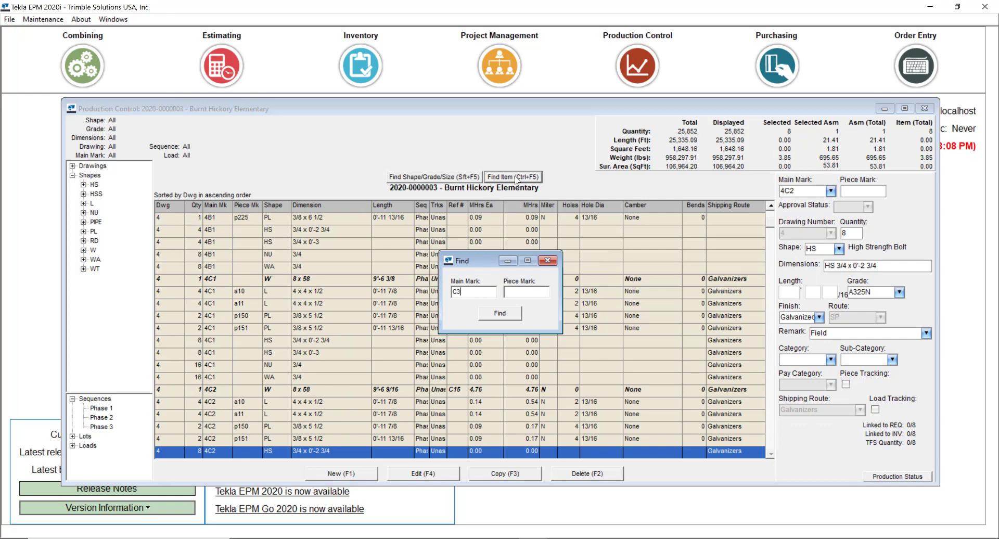
Turn on load tracking for the C30 M2 plate only, leaving other same-mark items unchanged
{"action": "key", "text": "Return"}
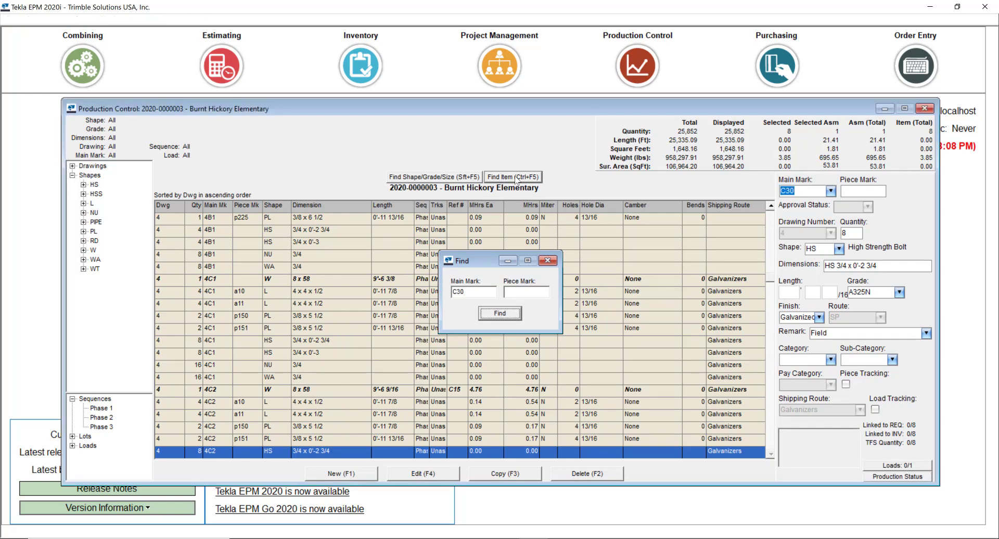
{"action": "left_click", "coordinate": [771, 454]}
{"action": "left_click", "coordinate": [770, 454]}
{"action": "left_click", "coordinate": [770, 453]}
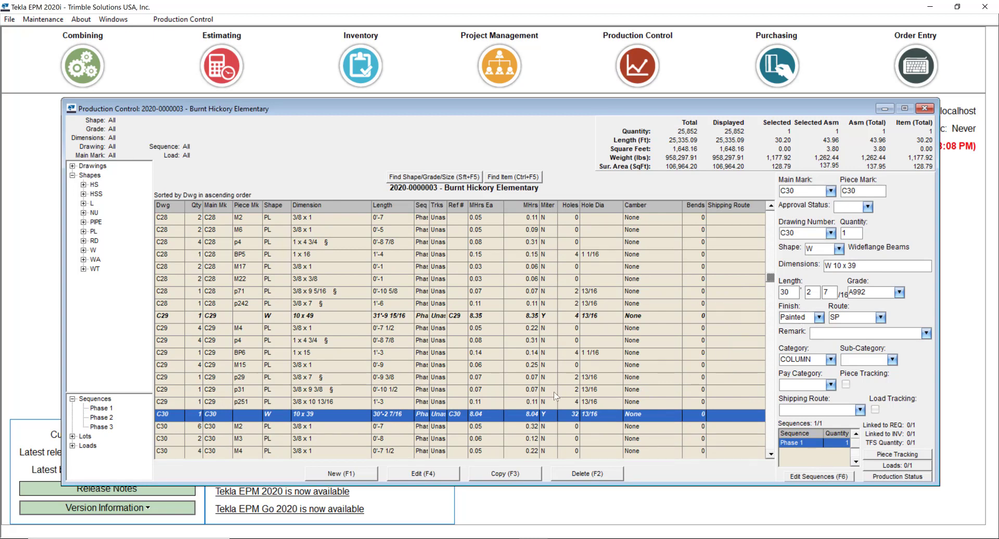
{"action": "left_click", "coordinate": [414, 426]}
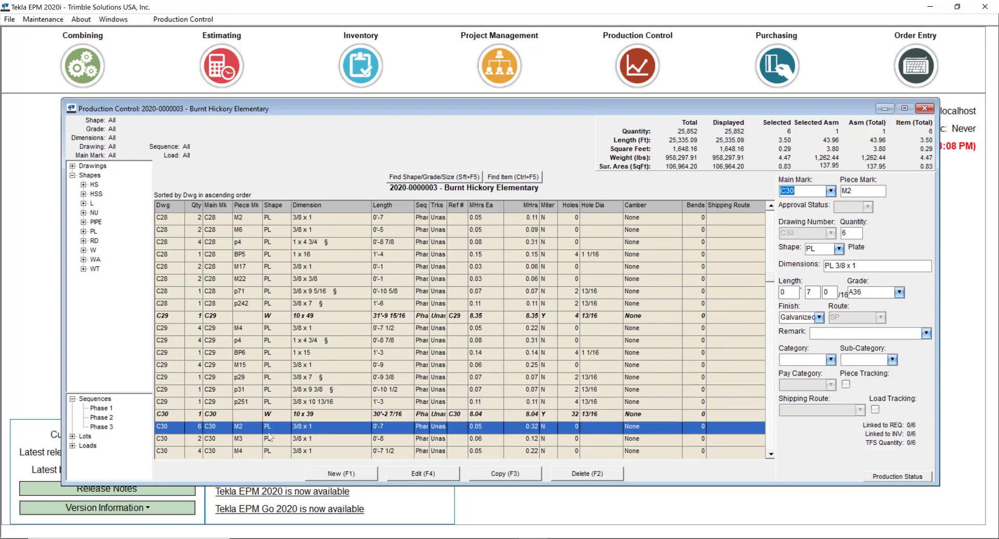
{"action": "left_click", "coordinate": [875, 409]}
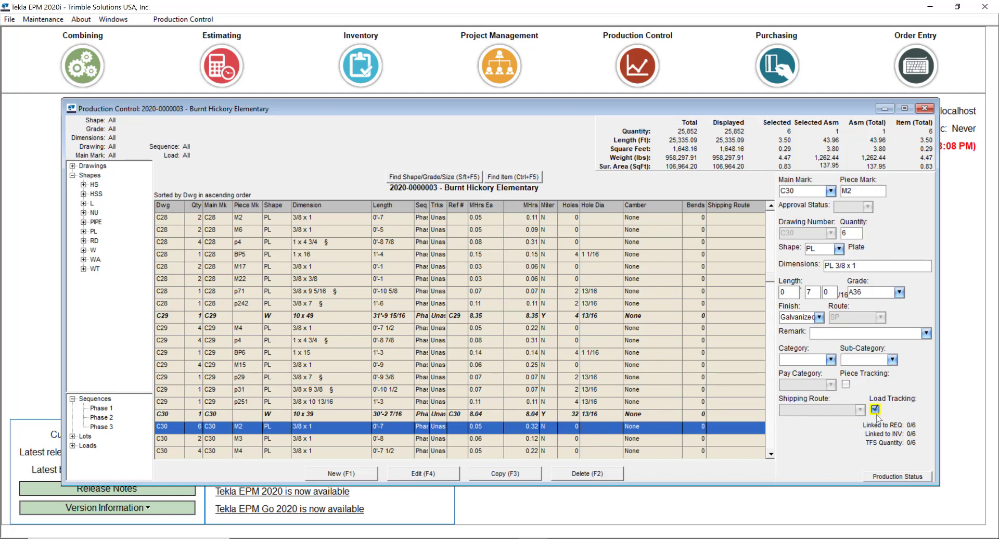
{"action": "left_click", "coordinate": [439, 471]}
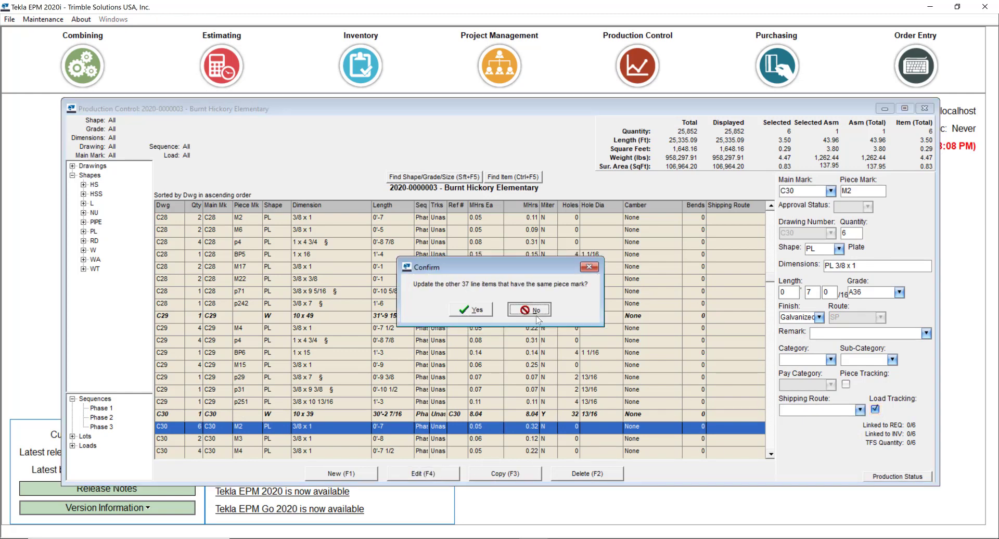
{"action": "key", "text": "Return"}
Set the C30 M2 plate's shipping route to Galv Parts for this line item only
{"action": "left_click", "coordinate": [860, 410]}
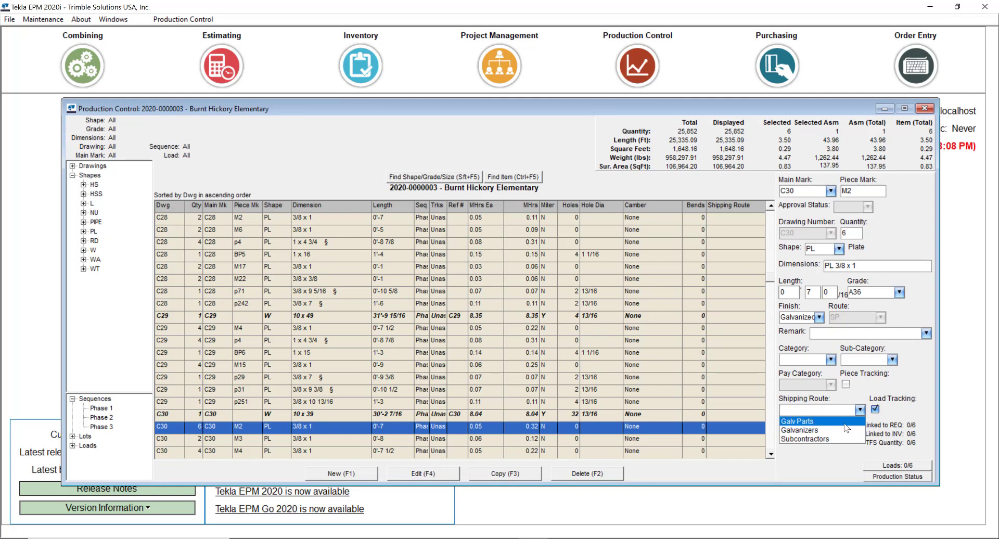
{"action": "left_click", "coordinate": [832, 419]}
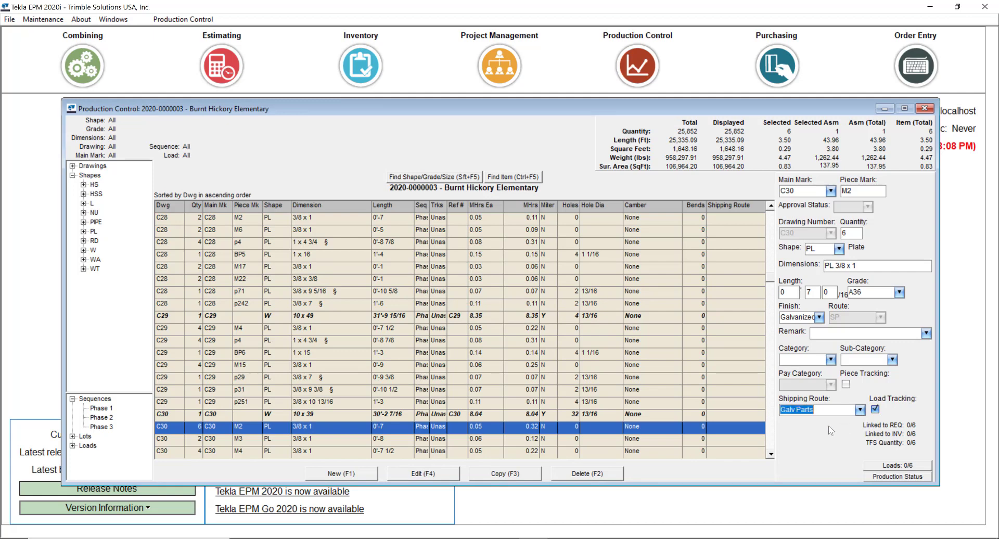
{"action": "left_click", "coordinate": [431, 475]}
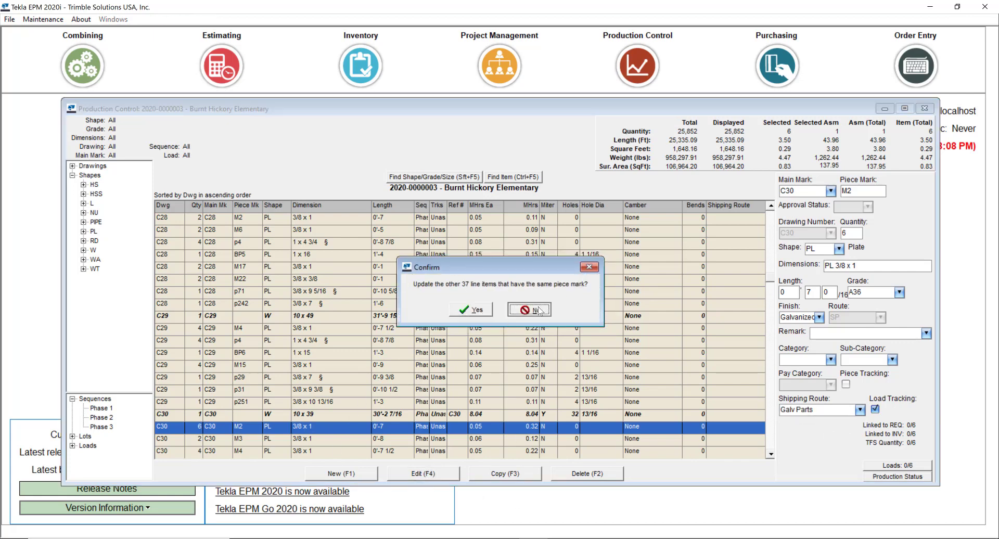
{"action": "left_click", "coordinate": [539, 311]}
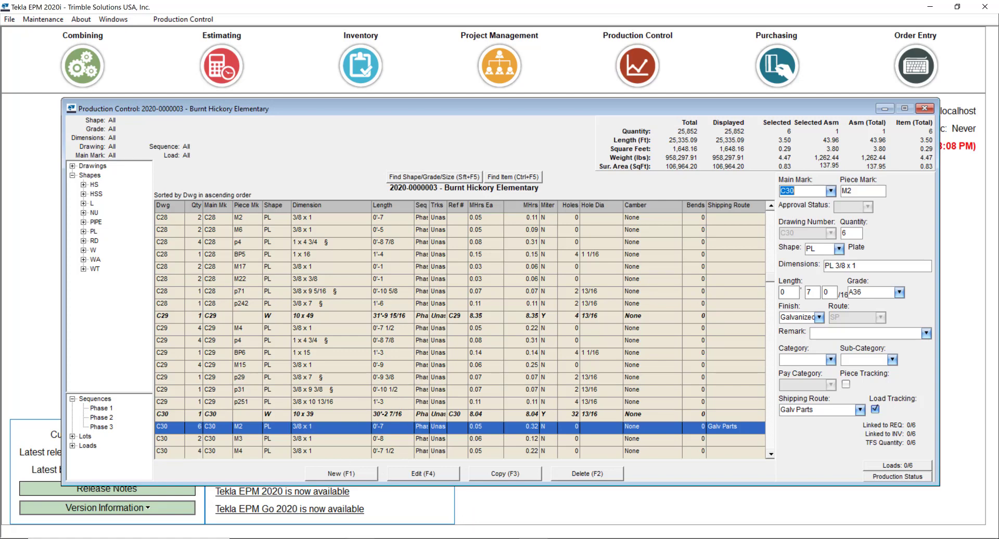
In the browser, reopen Overview > Shipping Status and reload so ABC Galvanizer and Bottomless Kettle appear
{"action": "mouse_move", "coordinate": [335, 538]}
{"action": "left_click", "coordinate": [394, 516]}
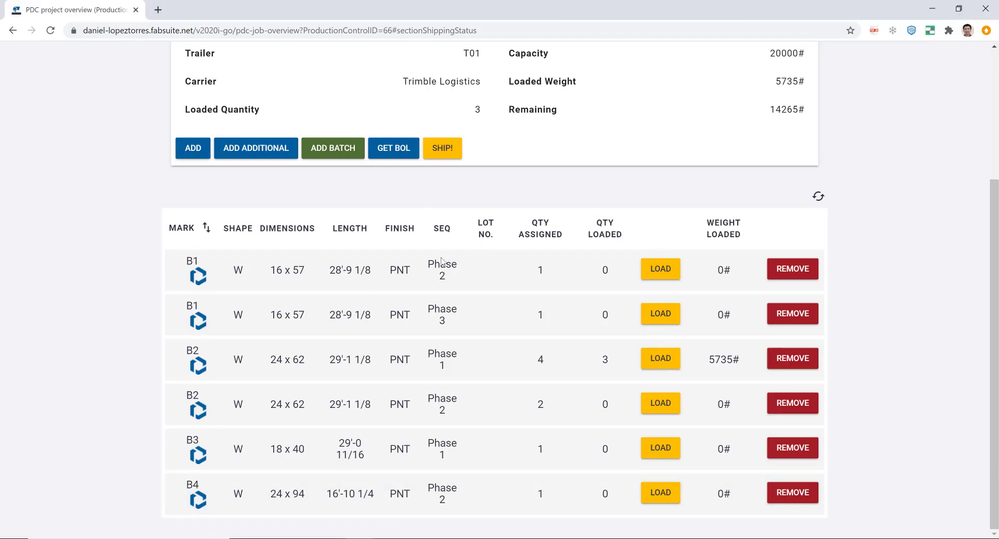
{"action": "scroll", "coordinate": [441, 261], "scroll_direction": "up", "scroll_amount": 4}
{"action": "left_click", "coordinate": [66, 93]}
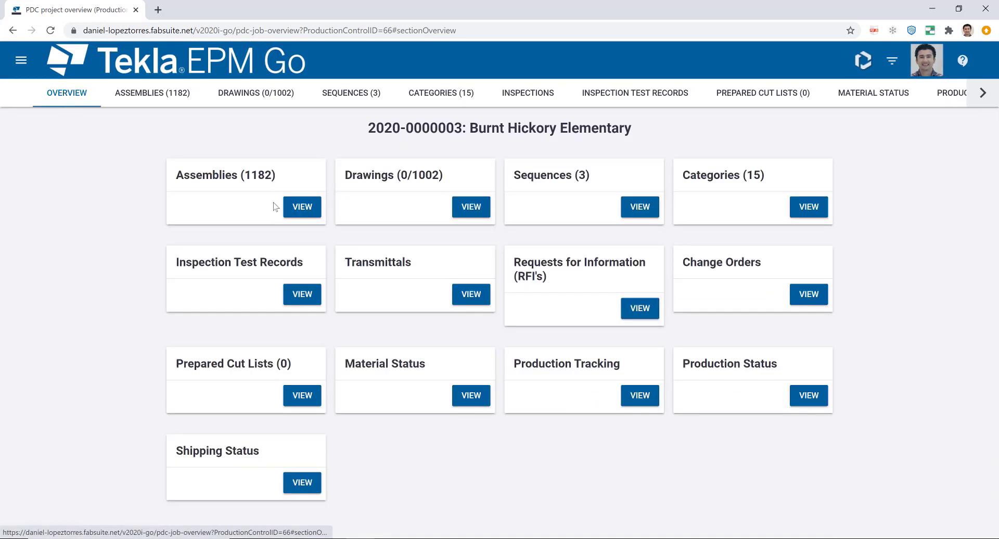
{"action": "left_click", "coordinate": [306, 479]}
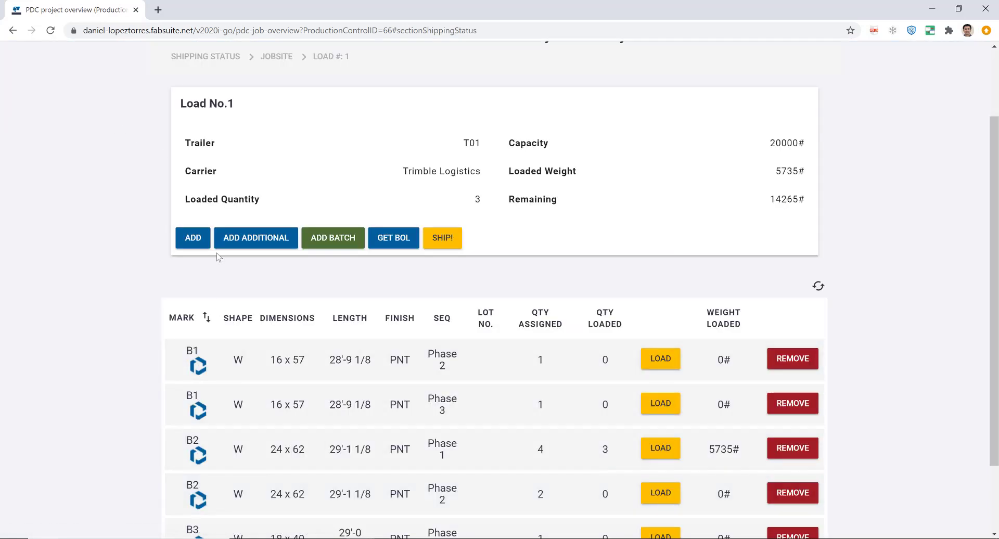
{"action": "left_click", "coordinate": [272, 57]}
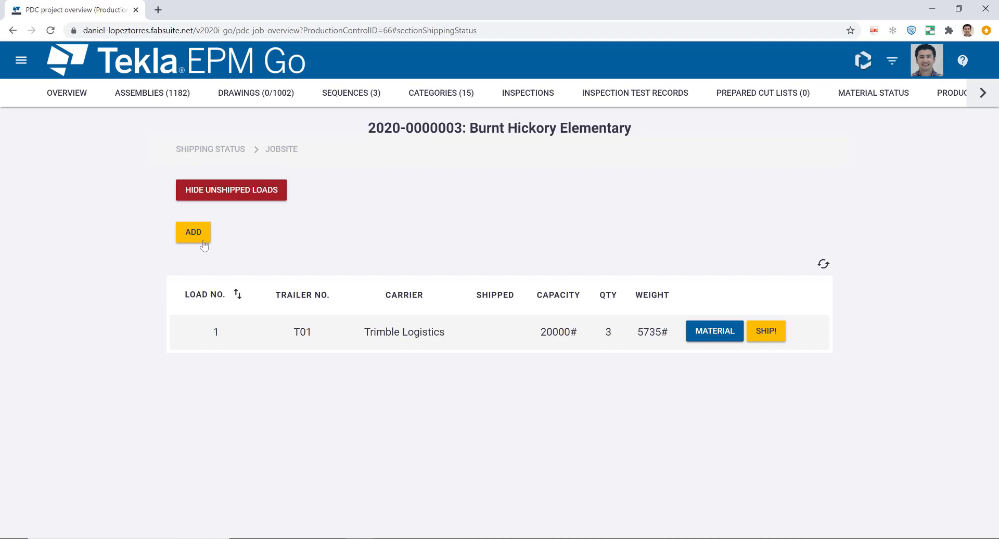
{"action": "left_click", "coordinate": [222, 152]}
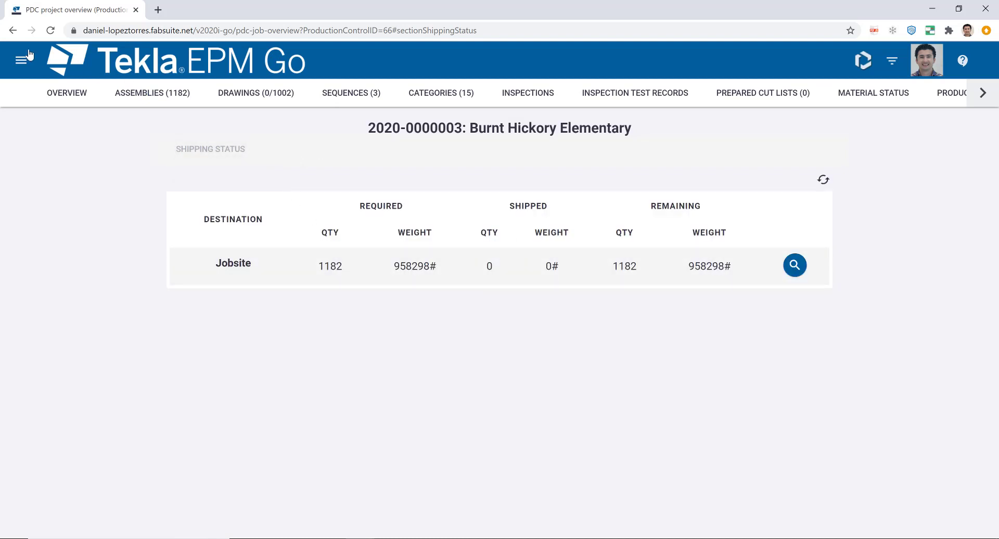
{"action": "left_click", "coordinate": [49, 34]}
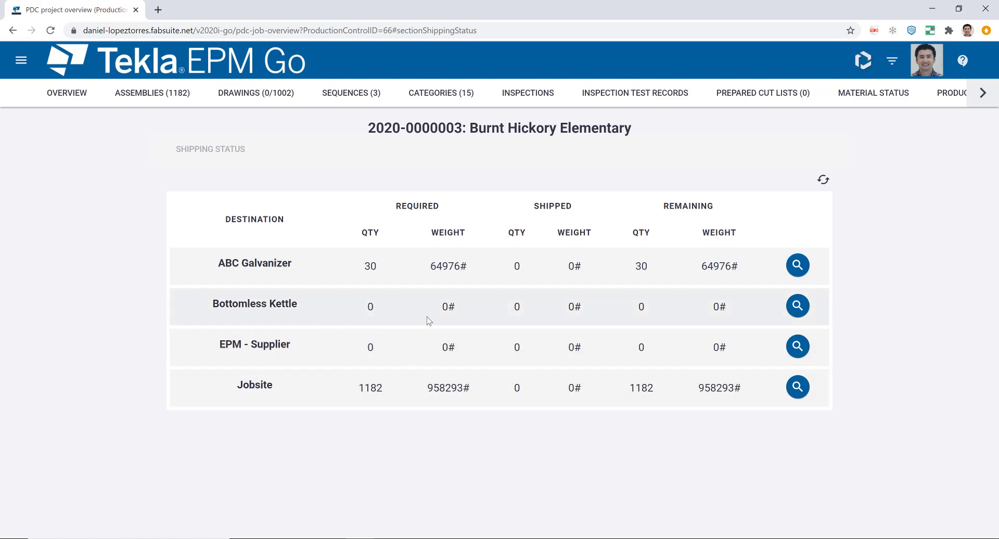
Add to-be-returned load 2 on trailer T02 for Bottomless Kettle and open its details
{"action": "left_click", "coordinate": [800, 307]}
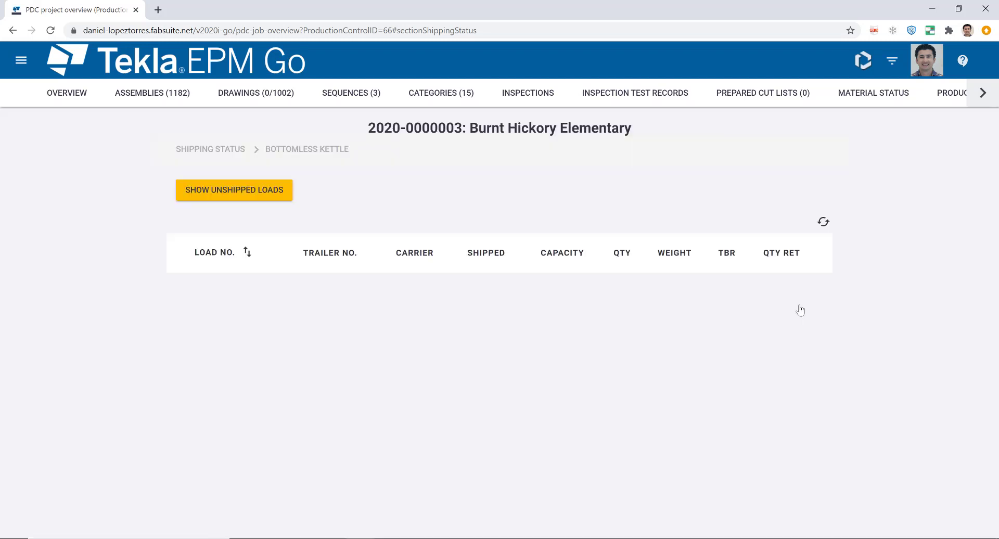
{"action": "left_click", "coordinate": [191, 199]}
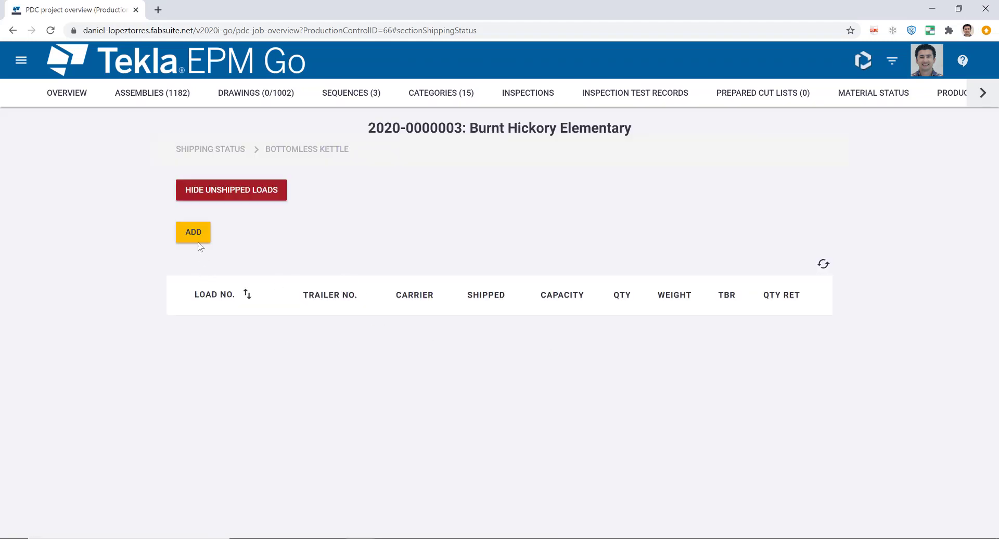
{"action": "left_click", "coordinate": [192, 237]}
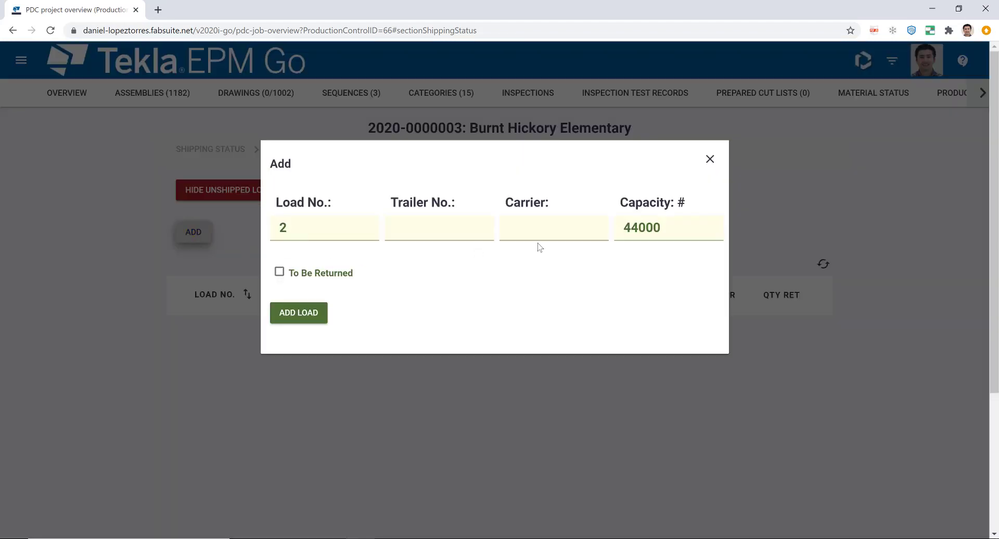
{"action": "left_click", "coordinate": [279, 273]}
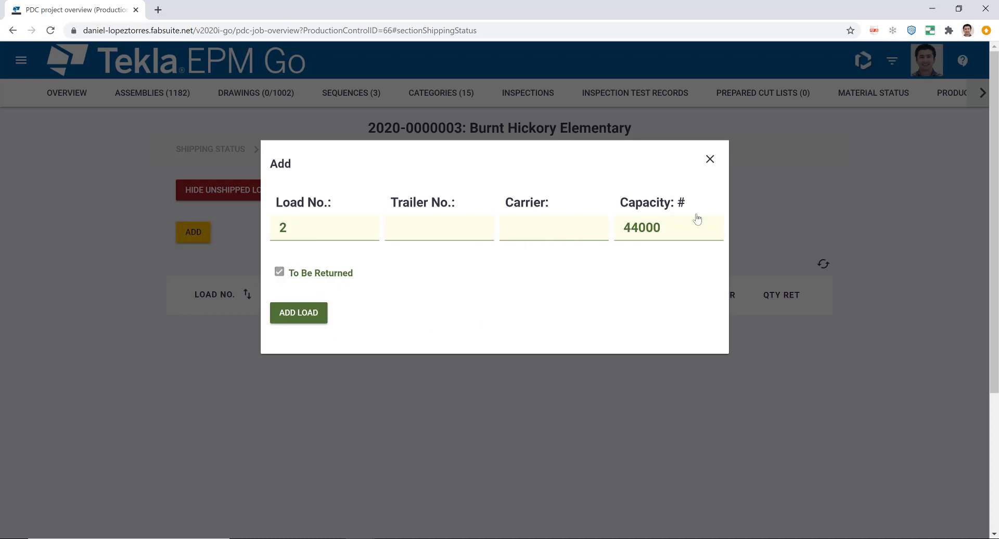
{"action": "left_click", "coordinate": [477, 235]}
{"action": "type", "text": "T01"}
{"action": "key", "text": "BackSpace"}
{"action": "type", "text": "2"}
{"action": "left_click", "coordinate": [289, 322]}
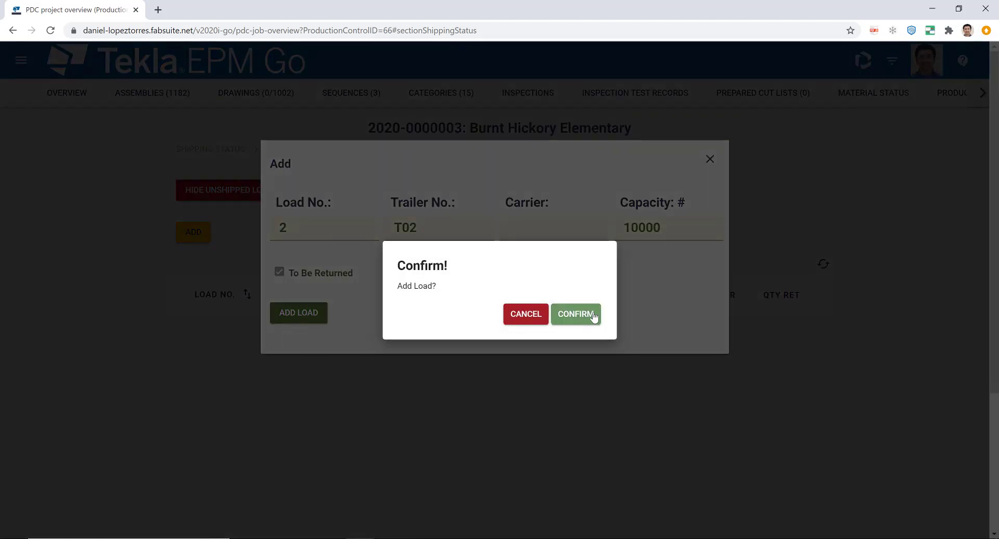
{"action": "left_click", "coordinate": [587, 314]}
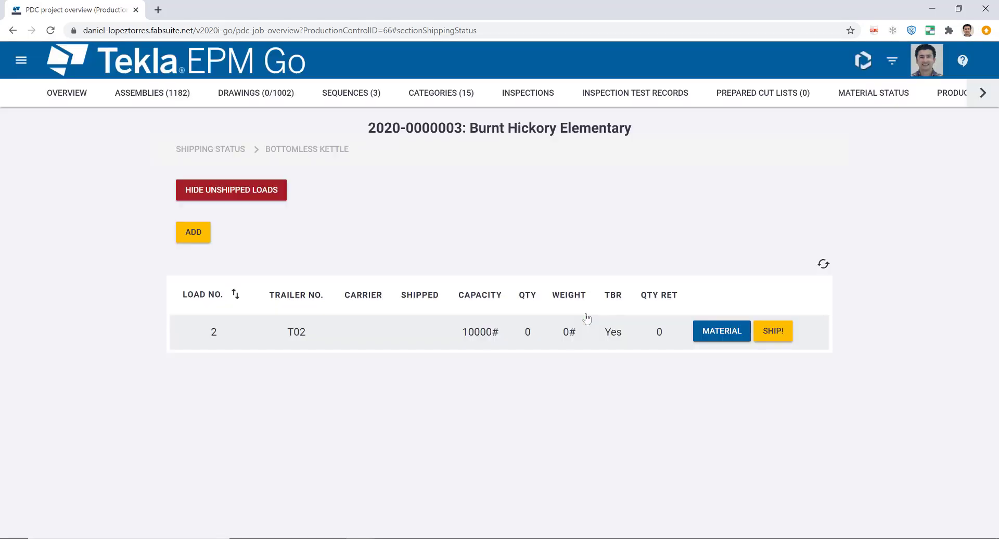
{"action": "left_click", "coordinate": [733, 337]}
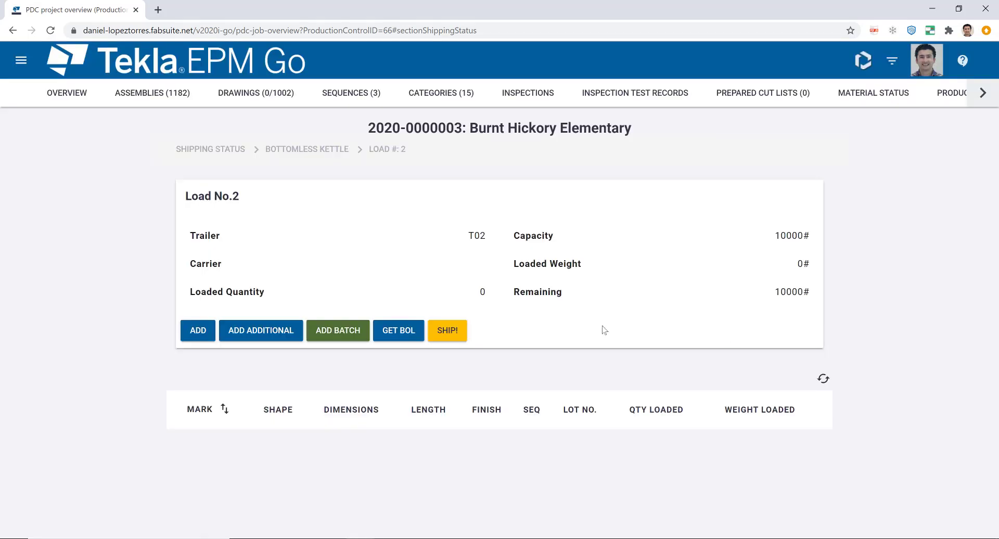
Batch 6 C30-M2 plates onto load 2's truck and go back to the load 2 page
{"action": "left_click", "coordinate": [345, 335]}
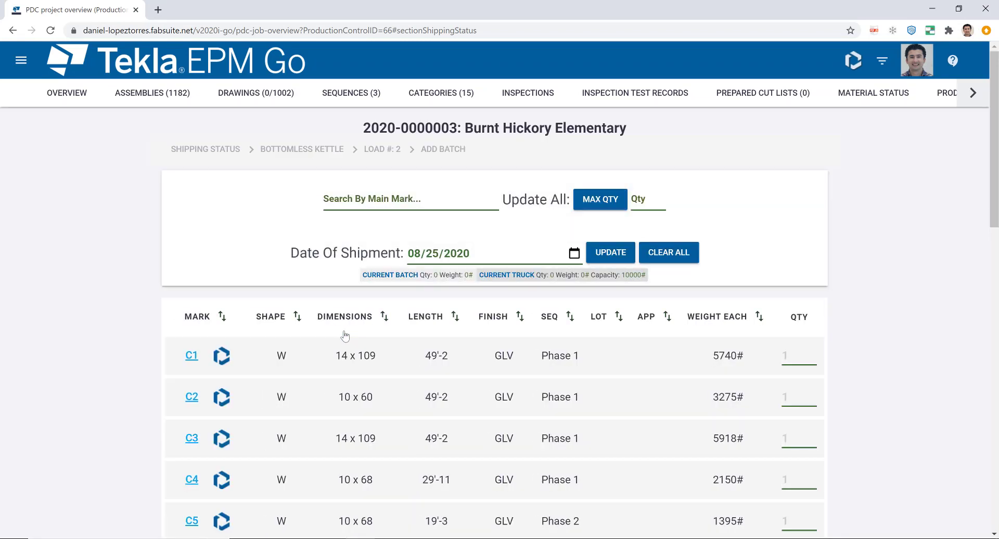
{"action": "scroll", "coordinate": [364, 334], "scroll_direction": "down", "scroll_amount": 2}
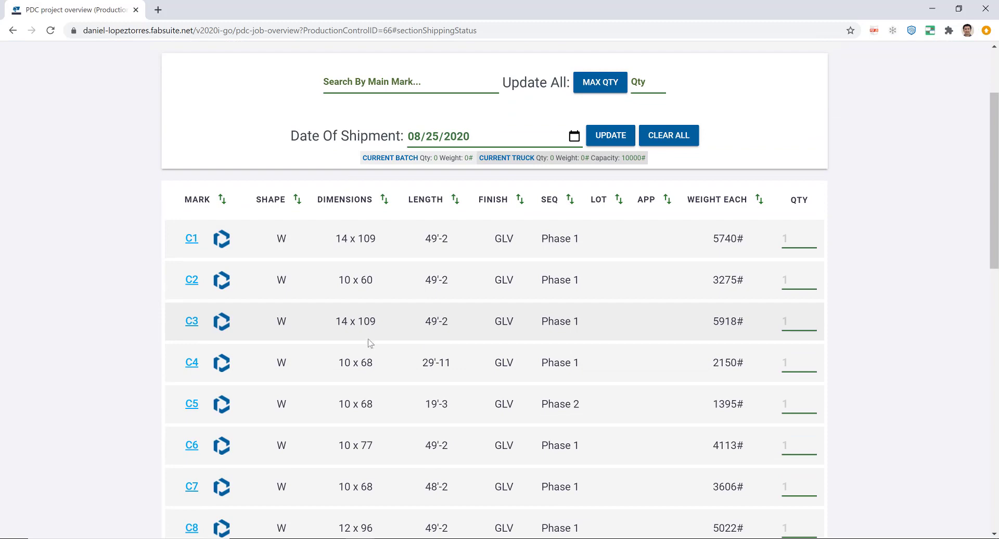
{"action": "scroll", "coordinate": [291, 318], "scroll_direction": "down", "scroll_amount": 3}
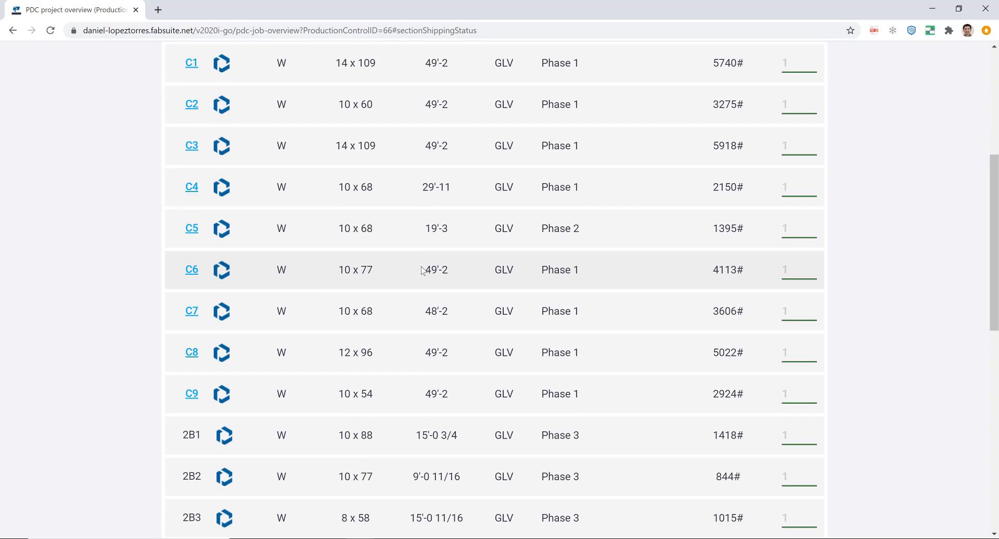
{"action": "scroll", "coordinate": [420, 266], "scroll_direction": "down", "scroll_amount": 5}
{"action": "scroll", "coordinate": [341, 269], "scroll_direction": "up", "scroll_amount": 3}
{"action": "scroll", "coordinate": [342, 269], "scroll_direction": "up", "scroll_amount": 4}
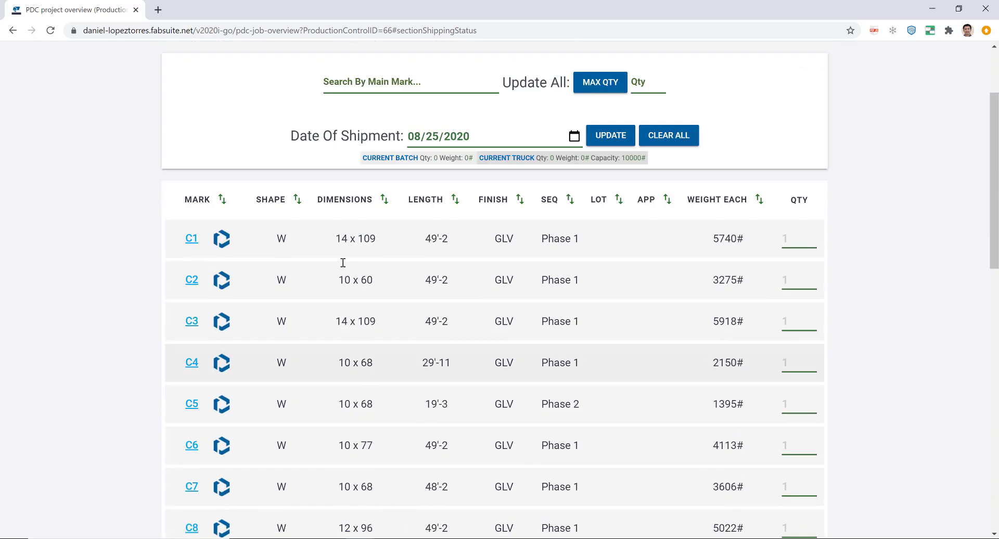
{"action": "scroll", "coordinate": [504, 271], "scroll_direction": "down", "scroll_amount": 2}
{"action": "scroll", "coordinate": [511, 298], "scroll_direction": "down", "scroll_amount": 12}
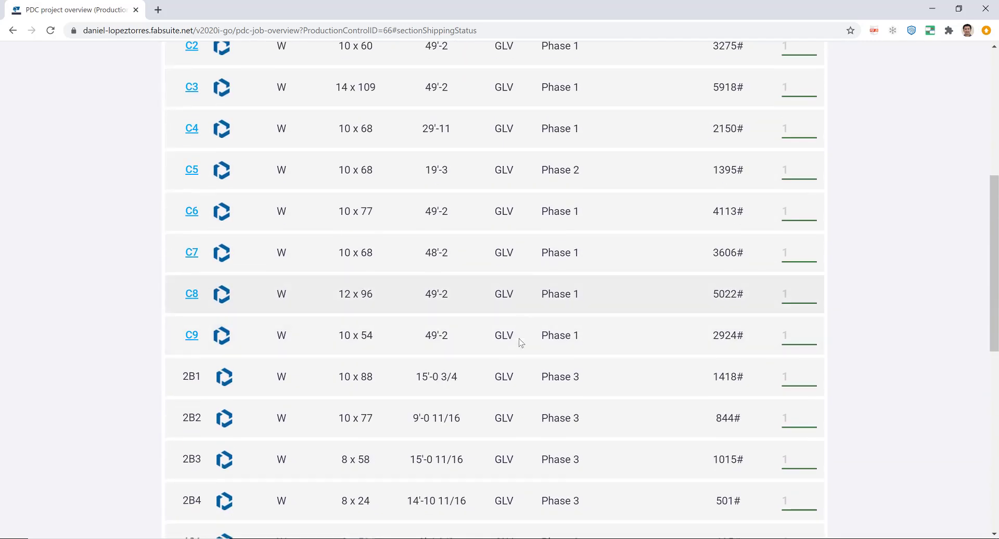
{"action": "scroll", "coordinate": [518, 317], "scroll_direction": "down", "scroll_amount": 1}
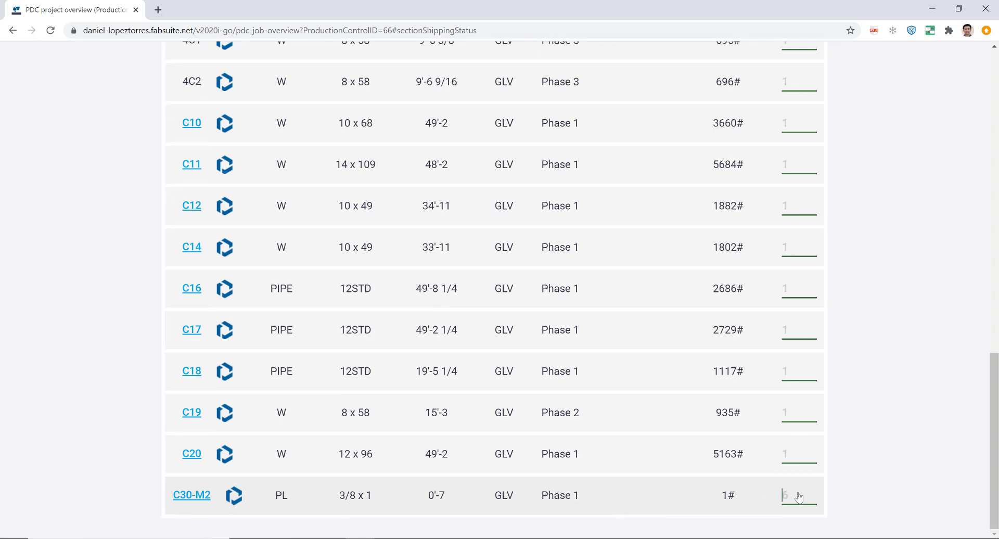
{"action": "type", "text": "6"}
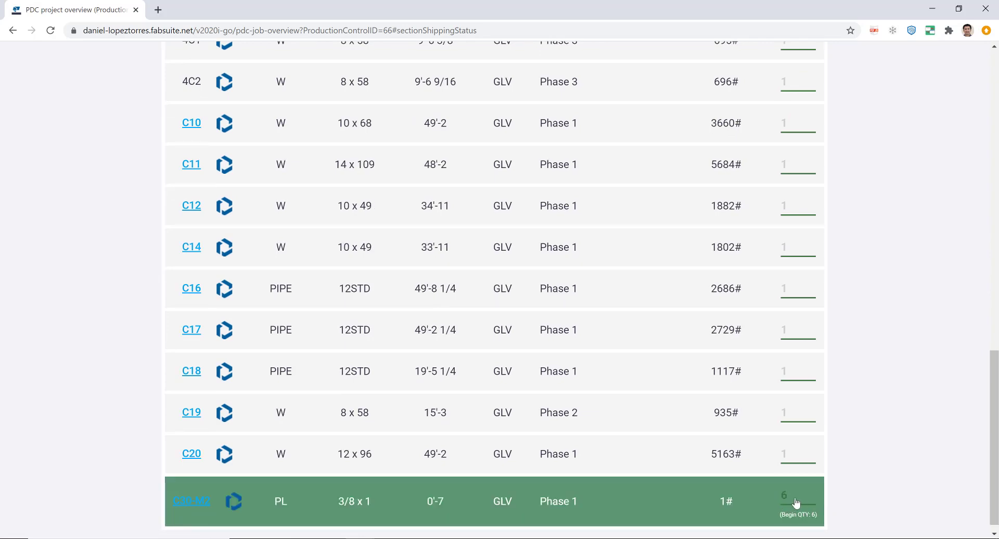
{"action": "scroll", "coordinate": [816, 491], "scroll_direction": "up", "scroll_amount": 15}
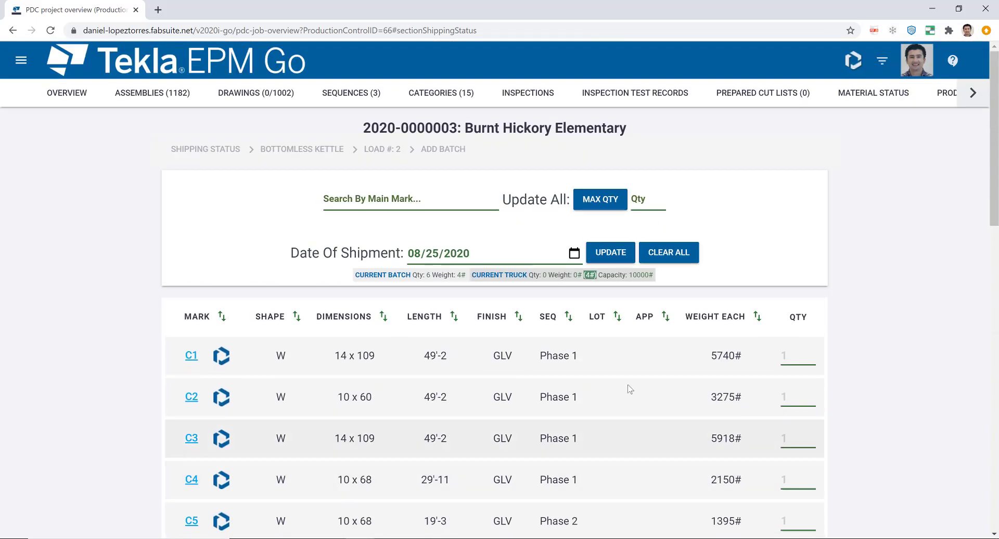
{"action": "left_click", "coordinate": [611, 253]}
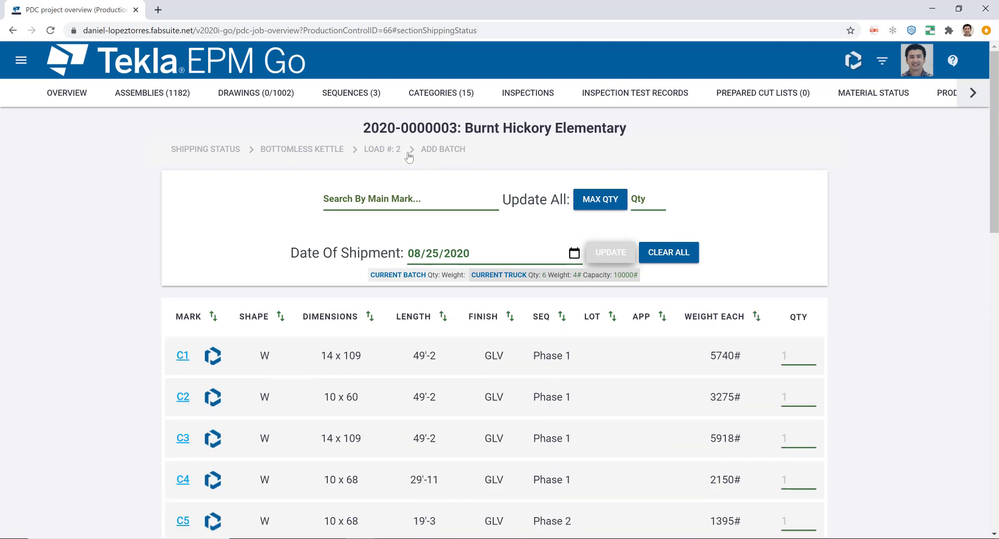
{"action": "left_click", "coordinate": [382, 150]}
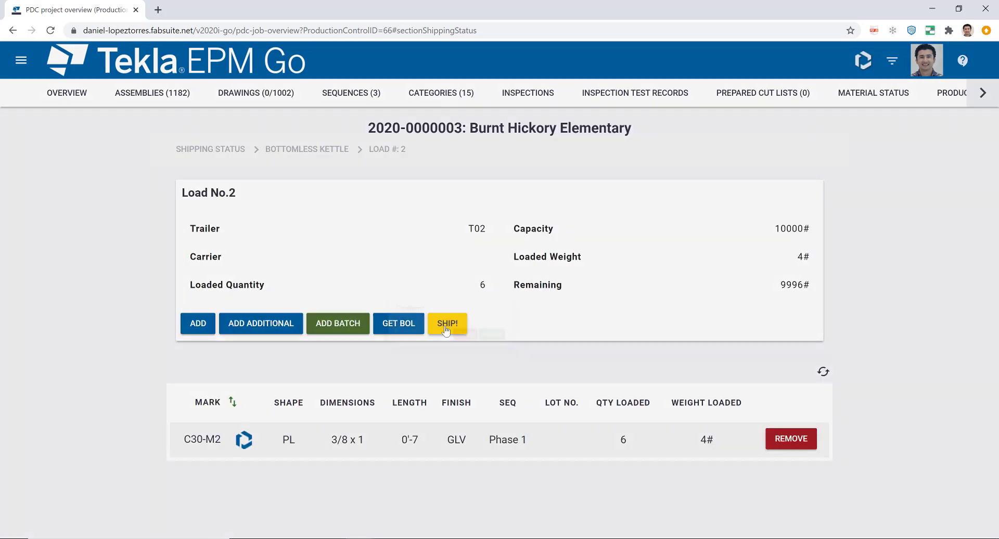
Ship load 2 and return to the Shipping Status overview
{"action": "left_click", "coordinate": [446, 325]}
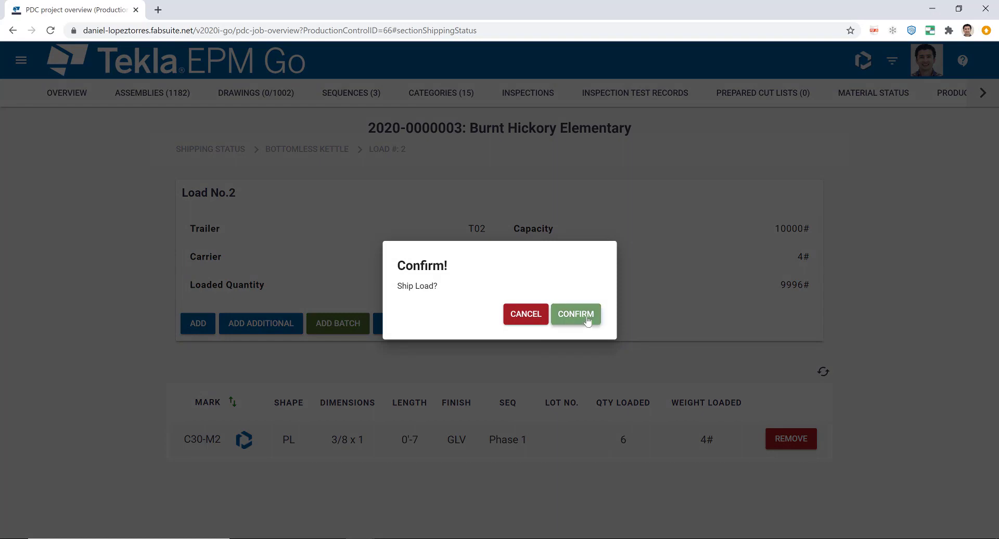
{"action": "left_click", "coordinate": [586, 317]}
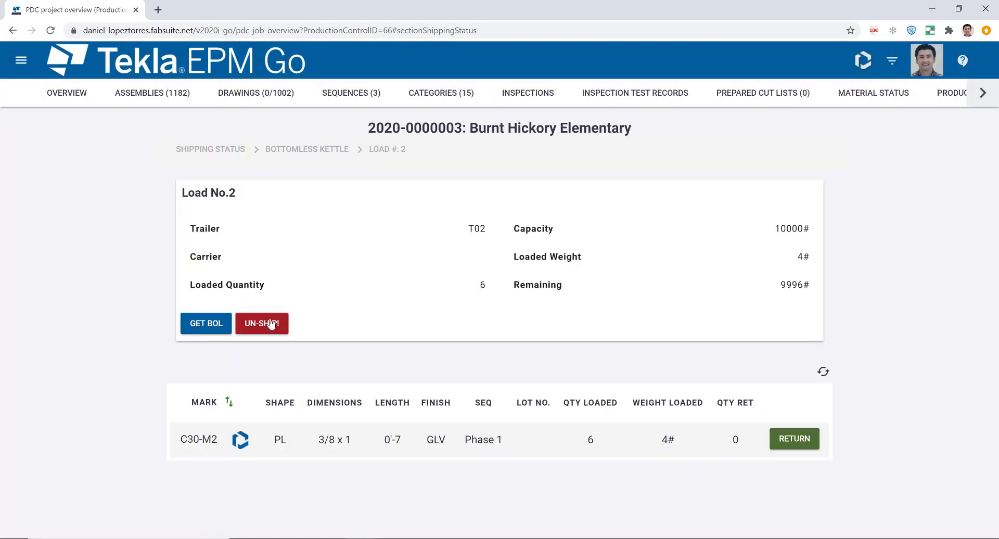
{"action": "left_click", "coordinate": [231, 152]}
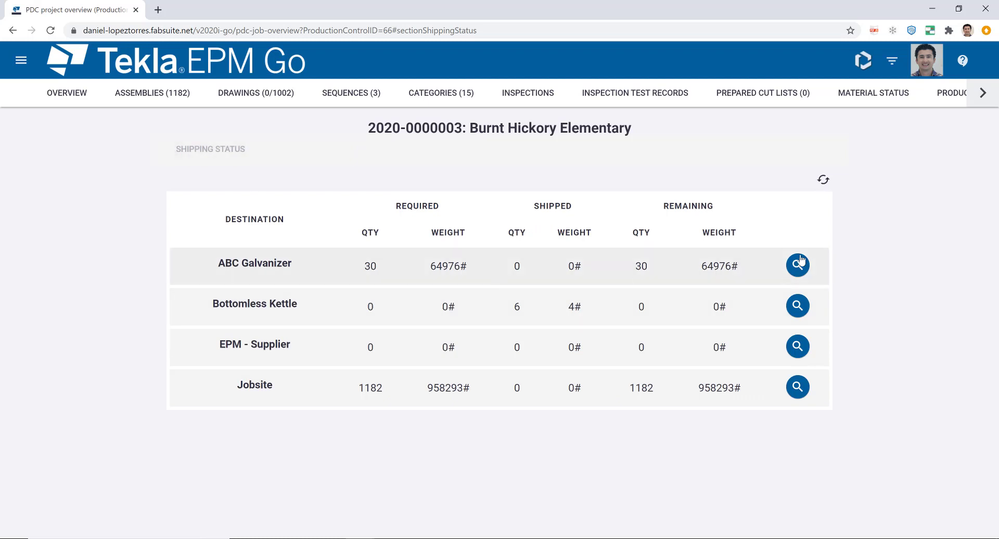
Add load 3 on trailer T03 for ABC Galvanizer and open its details
{"action": "left_click", "coordinate": [799, 261]}
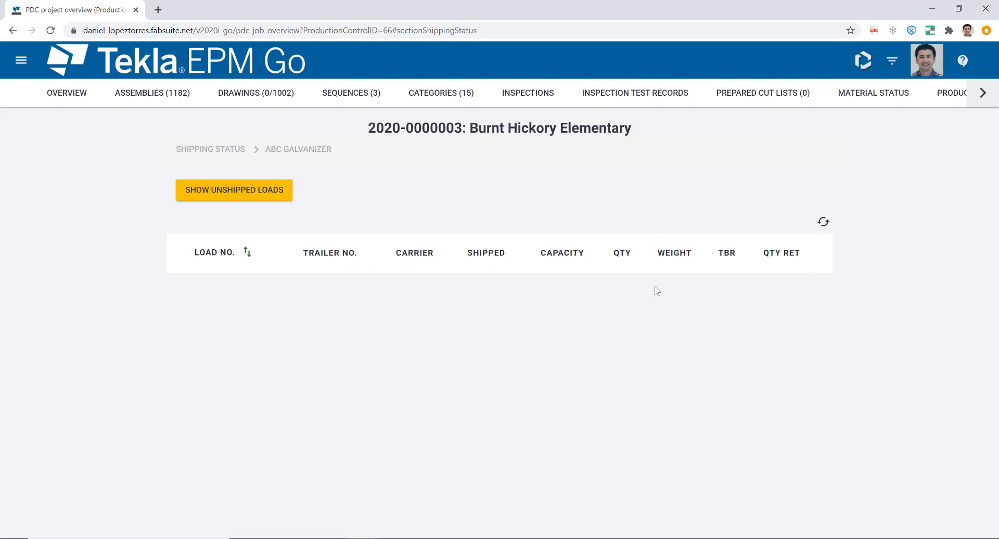
{"action": "left_click", "coordinate": [233, 192]}
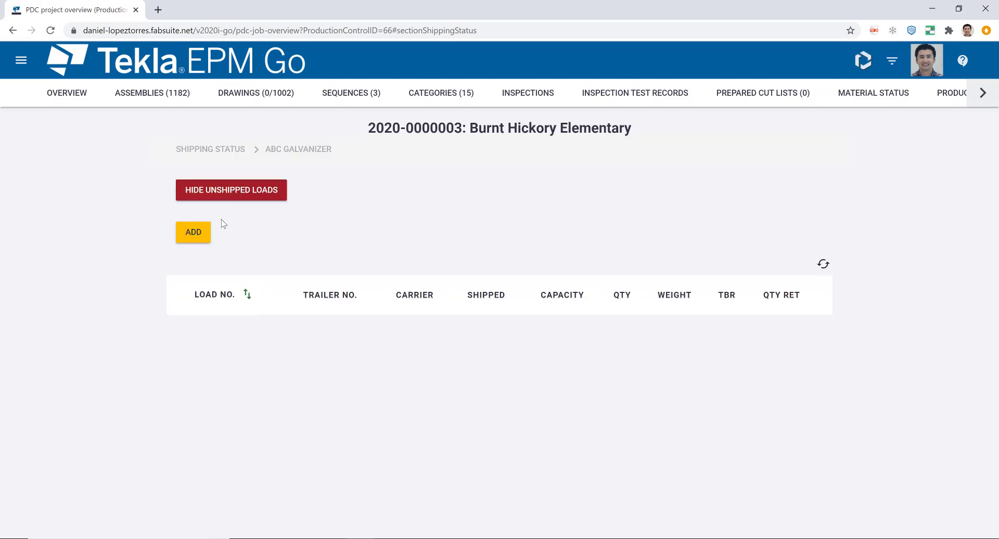
{"action": "left_click", "coordinate": [193, 232]}
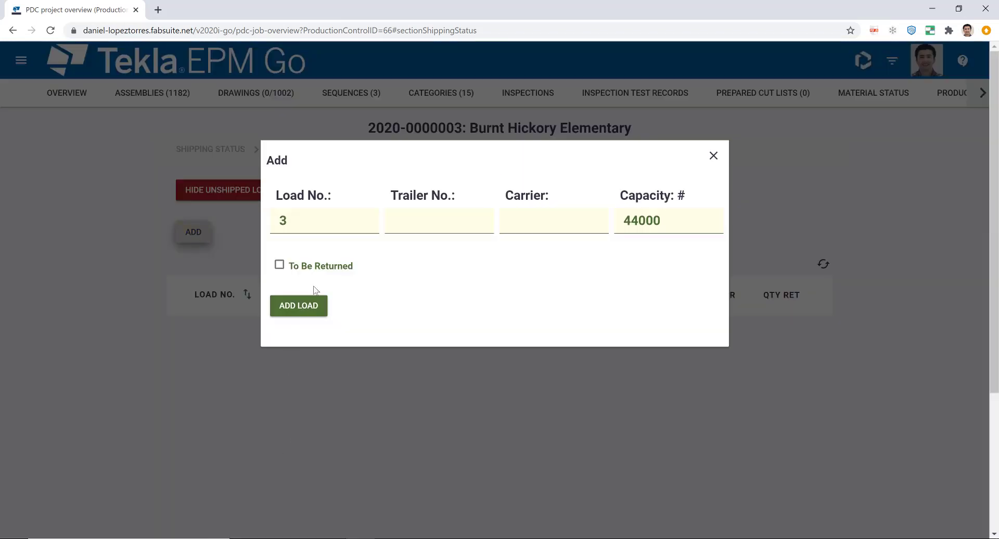
{"action": "left_click", "coordinate": [433, 221]}
{"action": "type", "text": "T03"}
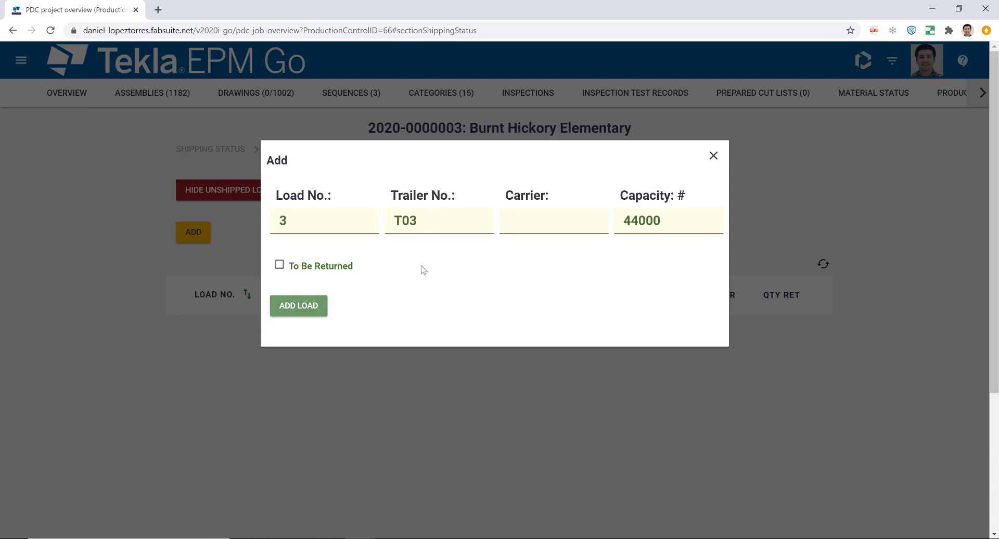
{"action": "left_click", "coordinate": [312, 315]}
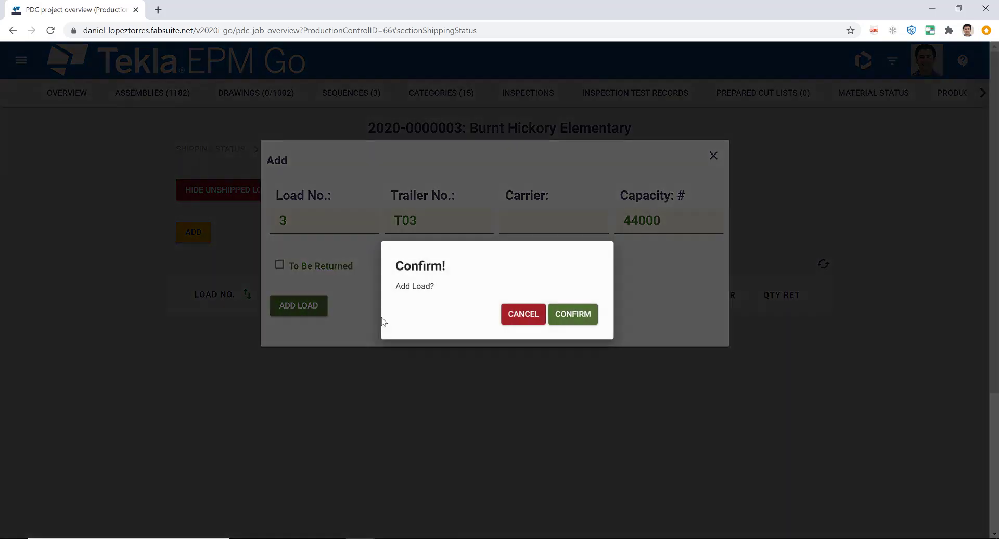
{"action": "left_click", "coordinate": [573, 325]}
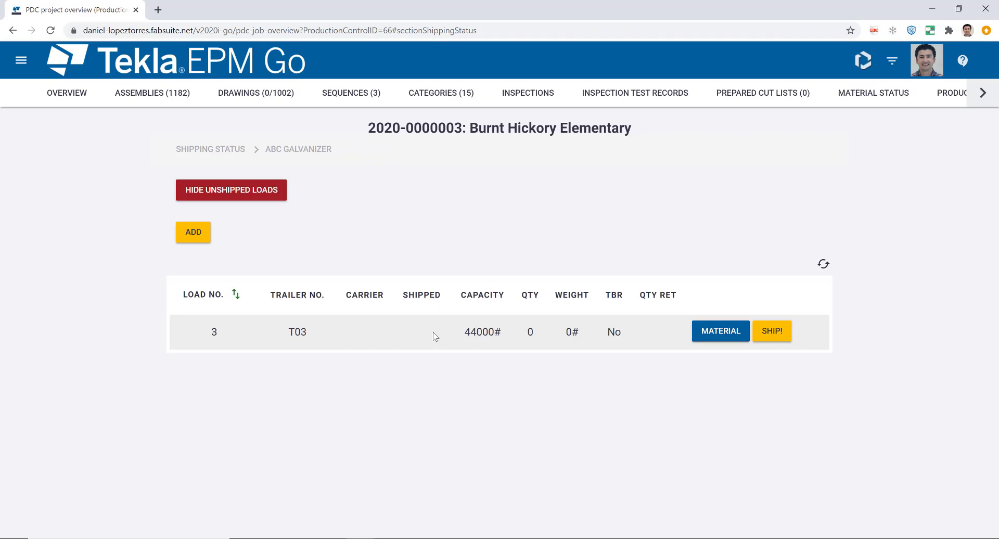
{"action": "left_click", "coordinate": [723, 333]}
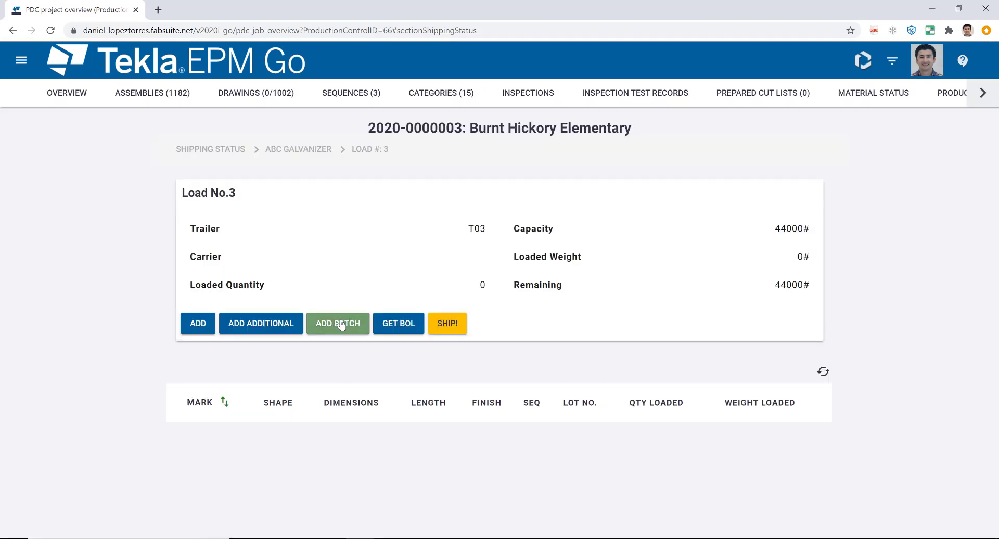
Batch quantity 1 each of C1, C2, C4, C9, 2B2 and C7 onto load 3's truck
{"action": "left_click", "coordinate": [339, 323]}
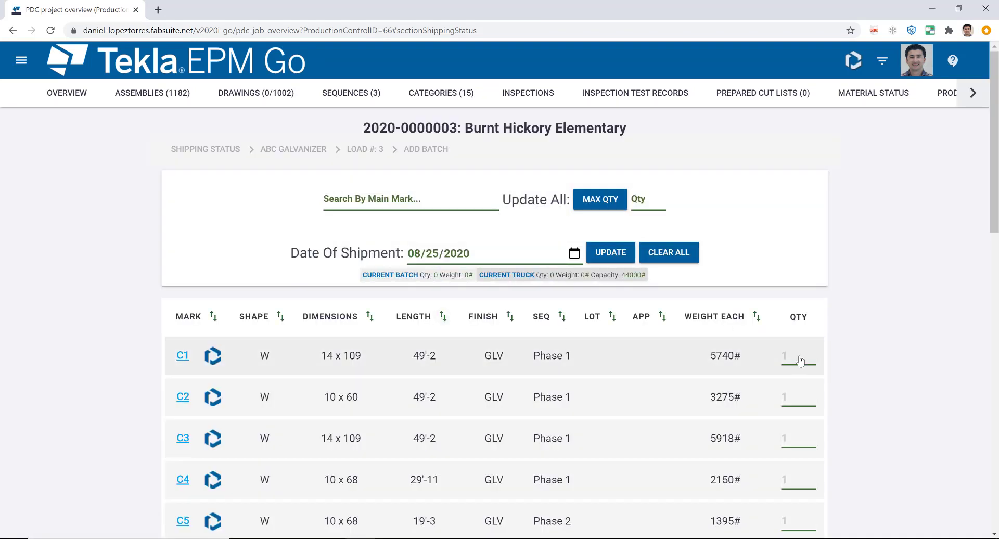
{"action": "left_click", "coordinate": [797, 359]}
{"action": "type", "text": "1"}
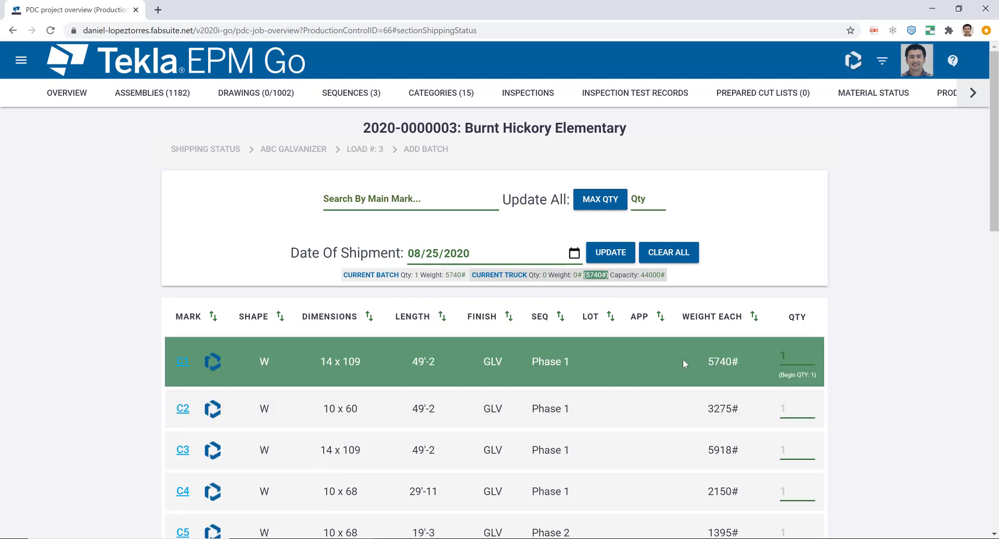
{"action": "left_click", "coordinate": [797, 409]}
{"action": "type", "text": "1"}
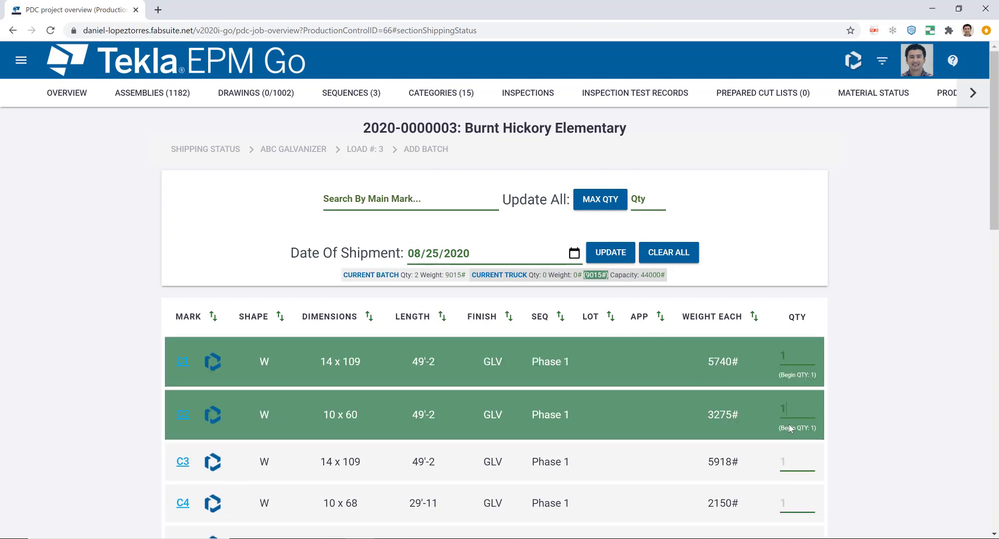
{"action": "left_click", "coordinate": [799, 506]}
{"action": "type", "text": "1"}
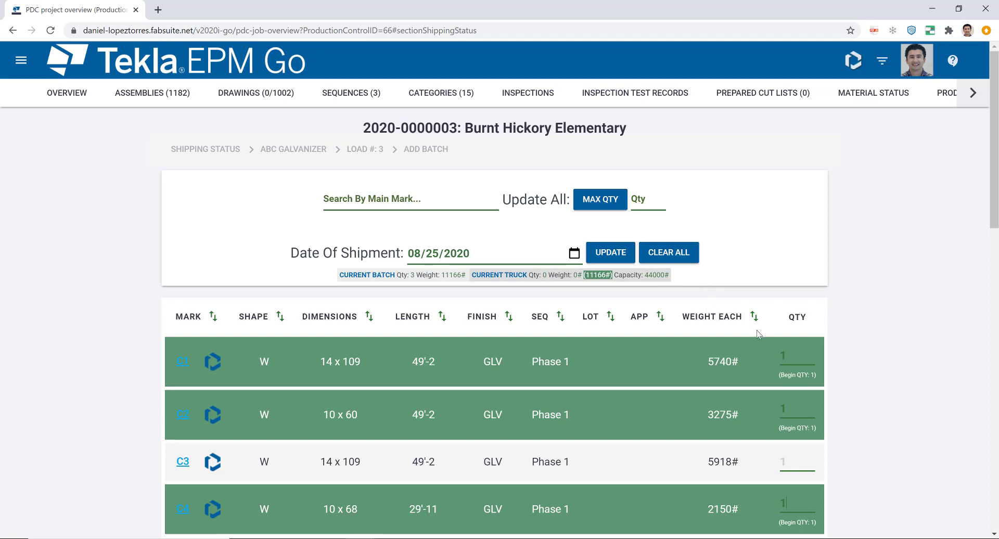
{"action": "scroll", "coordinate": [763, 343], "scroll_direction": "down", "scroll_amount": 7}
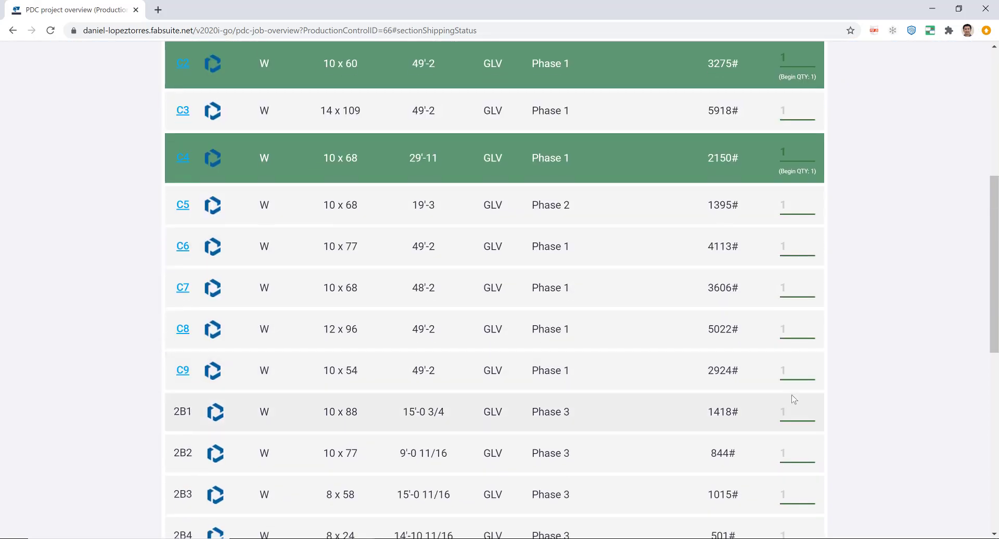
{"action": "left_click", "coordinate": [802, 379]}
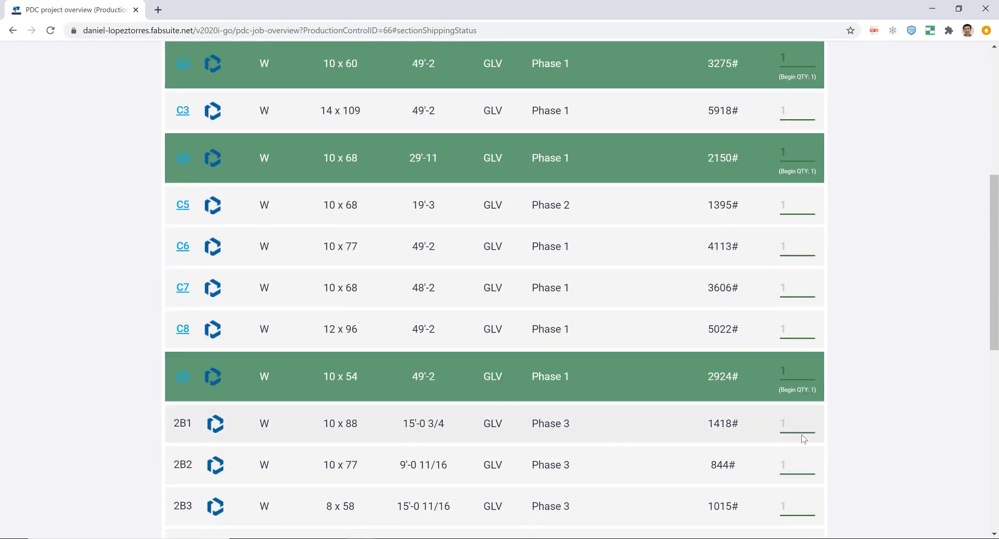
{"action": "left_click", "coordinate": [806, 465]}
{"action": "left_click", "coordinate": [781, 287]}
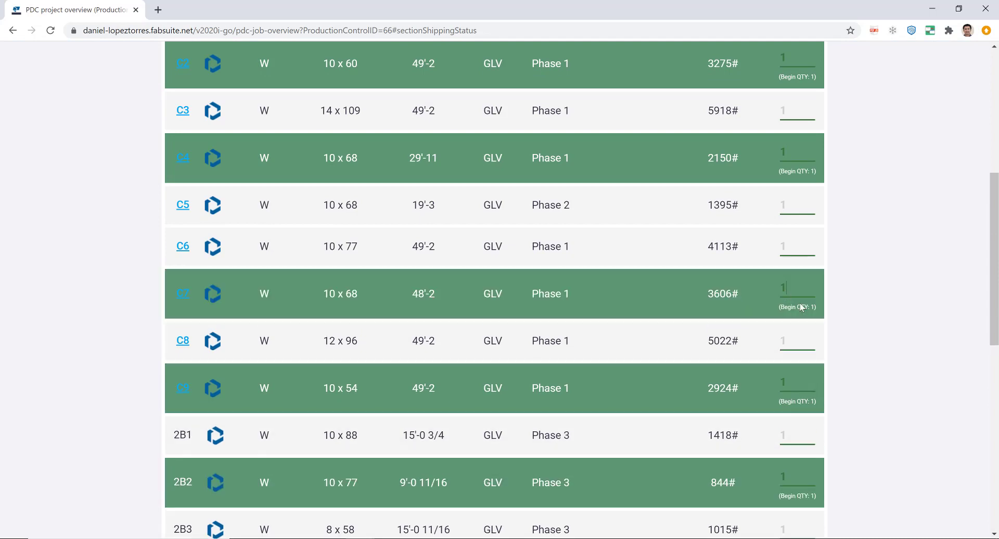
{"action": "scroll", "coordinate": [800, 303], "scroll_direction": "up", "scroll_amount": 7}
{"action": "left_click", "coordinate": [624, 255]}
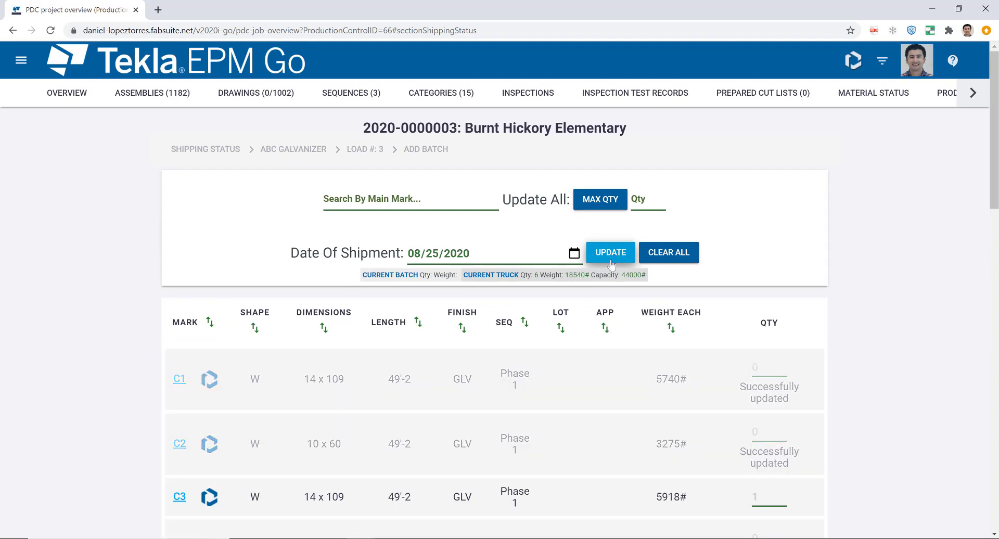
Return to the load 3 page and ship the 18540# load
{"action": "left_click", "coordinate": [363, 149]}
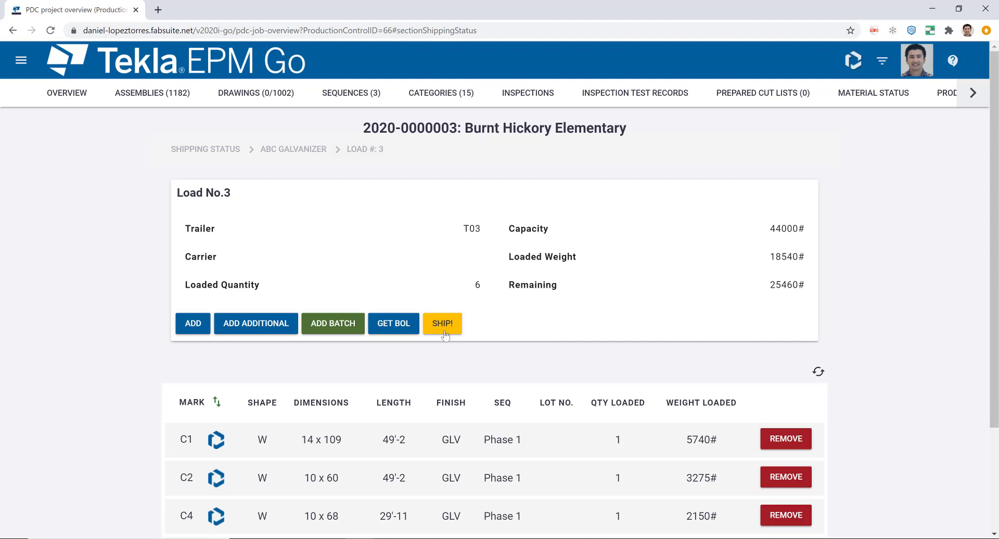
{"action": "left_click", "coordinate": [445, 328]}
{"action": "left_click", "coordinate": [580, 313]}
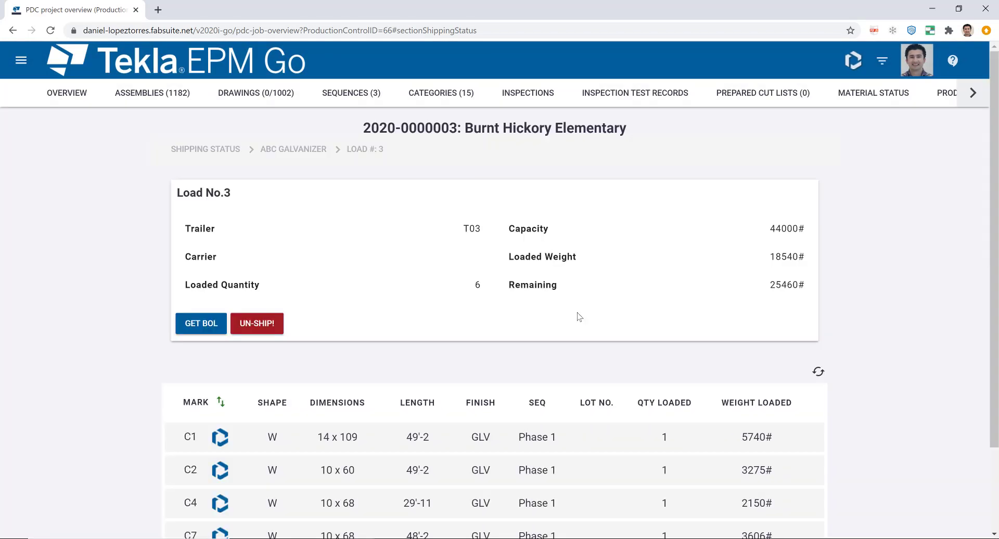
Generate load 3's Shipping Ticket with Weights bill of lading, review the 18,543# ticket, then close it
{"action": "left_click", "coordinate": [201, 323]}
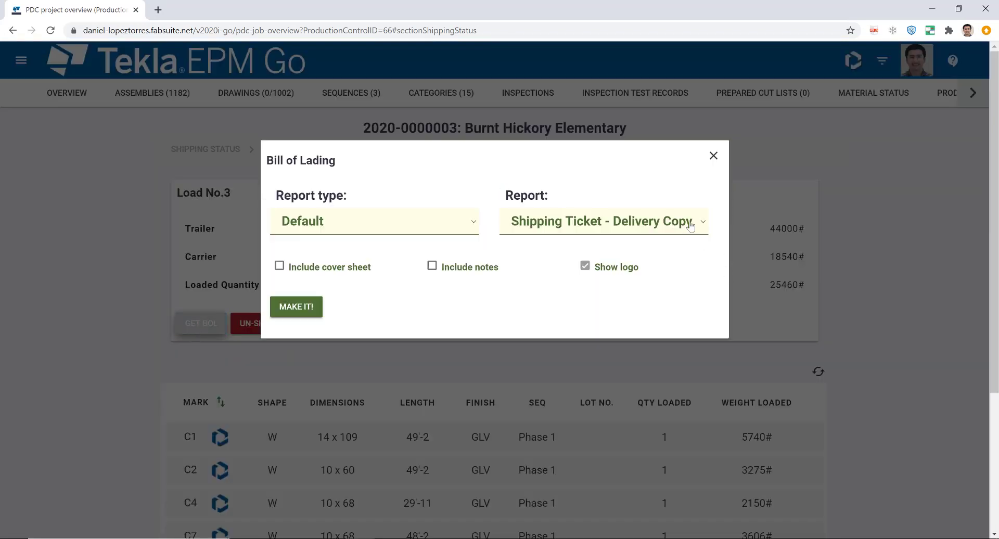
{"action": "left_click", "coordinate": [691, 228]}
{"action": "left_click", "coordinate": [629, 388]}
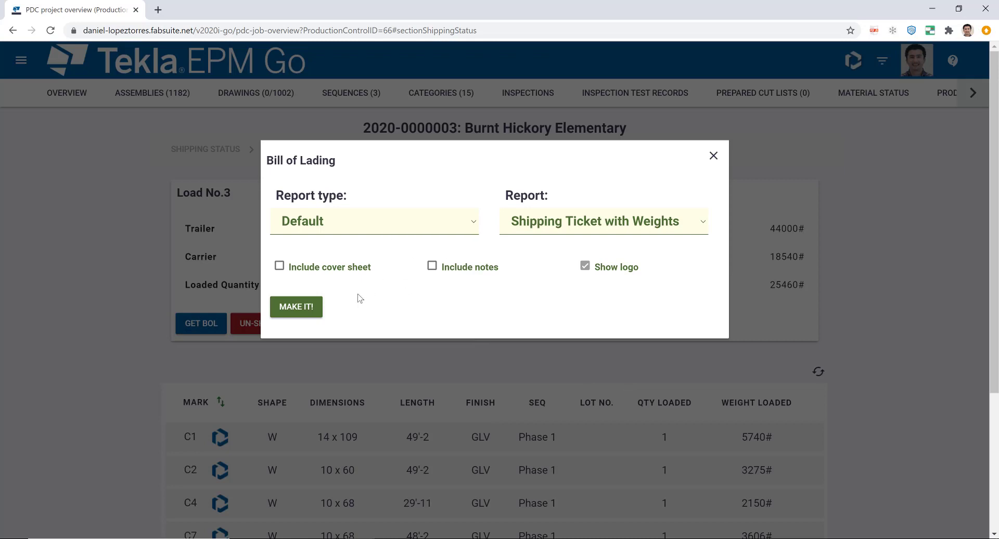
{"action": "left_click", "coordinate": [294, 311]}
{"action": "left_click", "coordinate": [294, 311]}
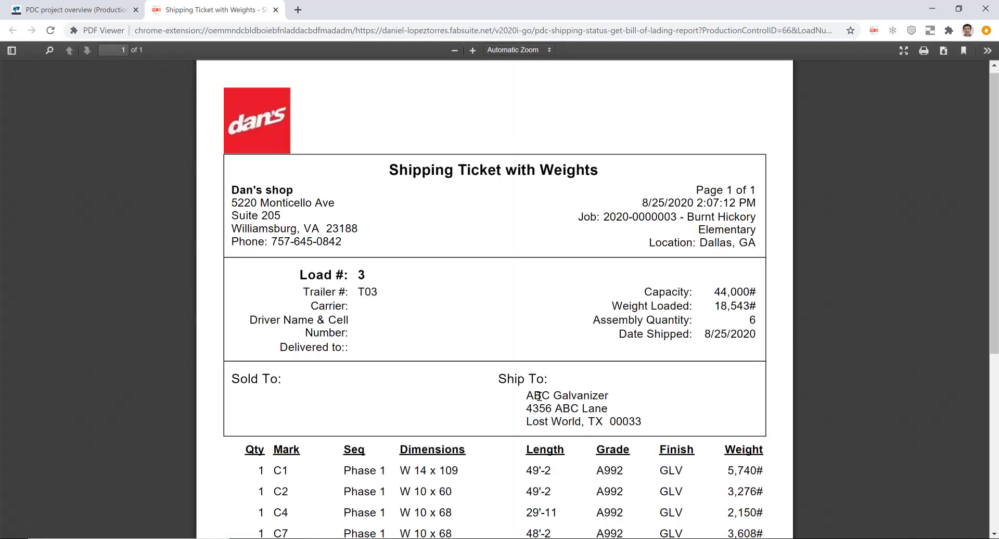
{"action": "left_click_drag", "start_coordinate": [538, 395], "coordinate": [628, 424]}
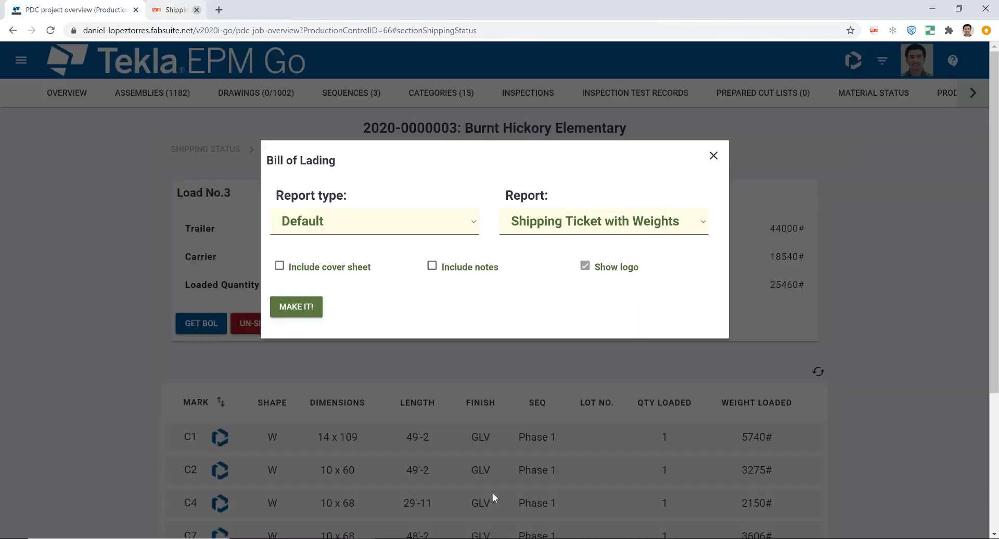
{"action": "left_click", "coordinate": [275, 10]}
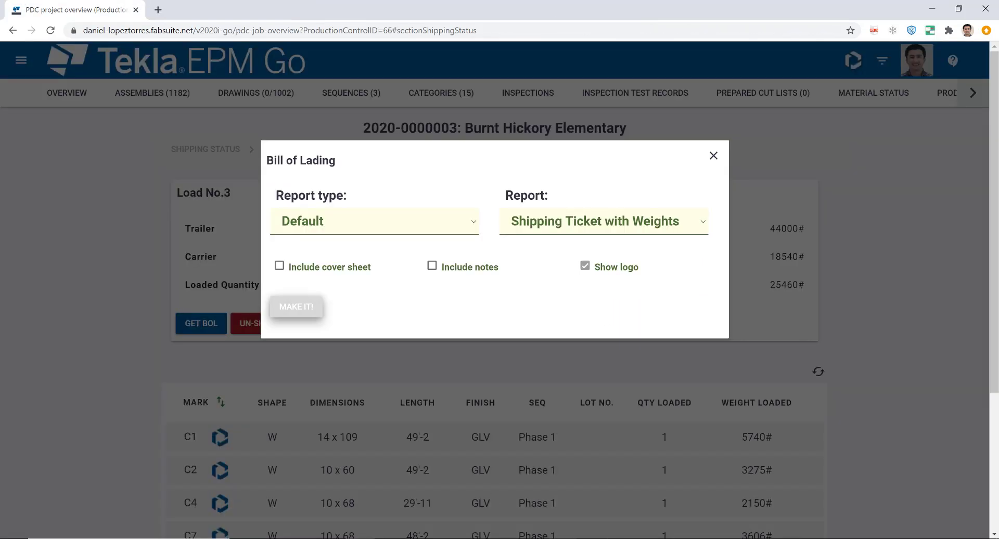
Open Load Tracking in Tekla EPM and review current locations of C1 and C30-M2 before closing
{"action": "key", "text": "alt+Tab"}
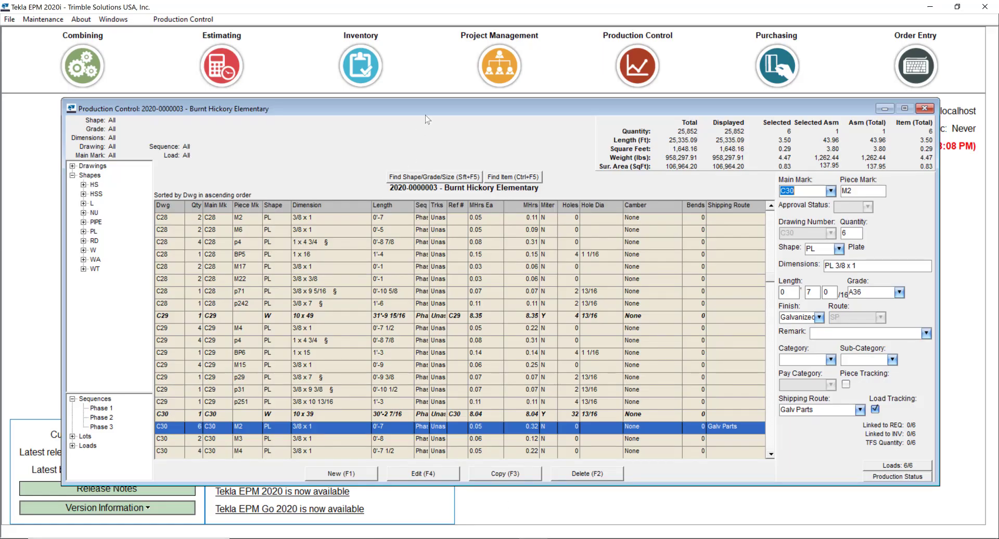
{"action": "left_click", "coordinate": [193, 19]}
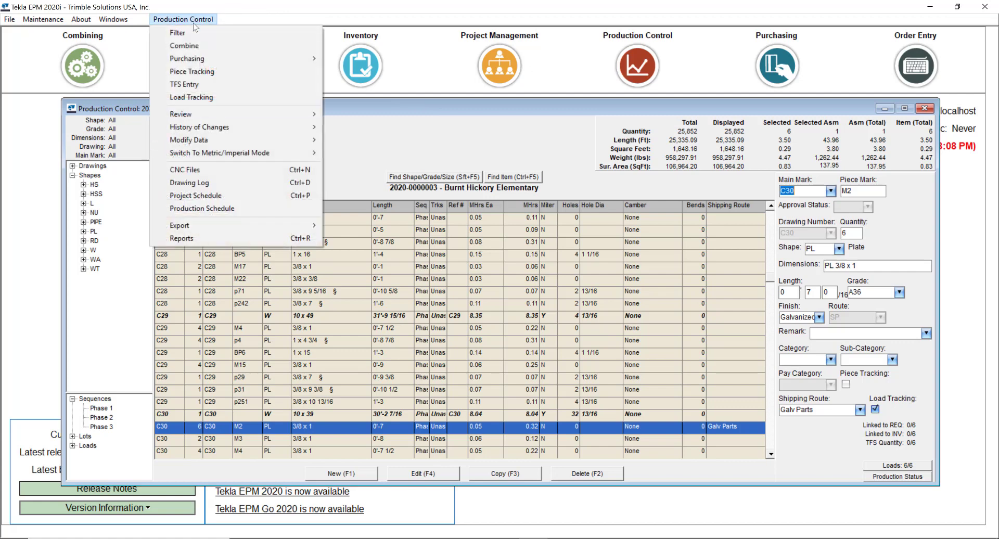
{"action": "left_click", "coordinate": [219, 99]}
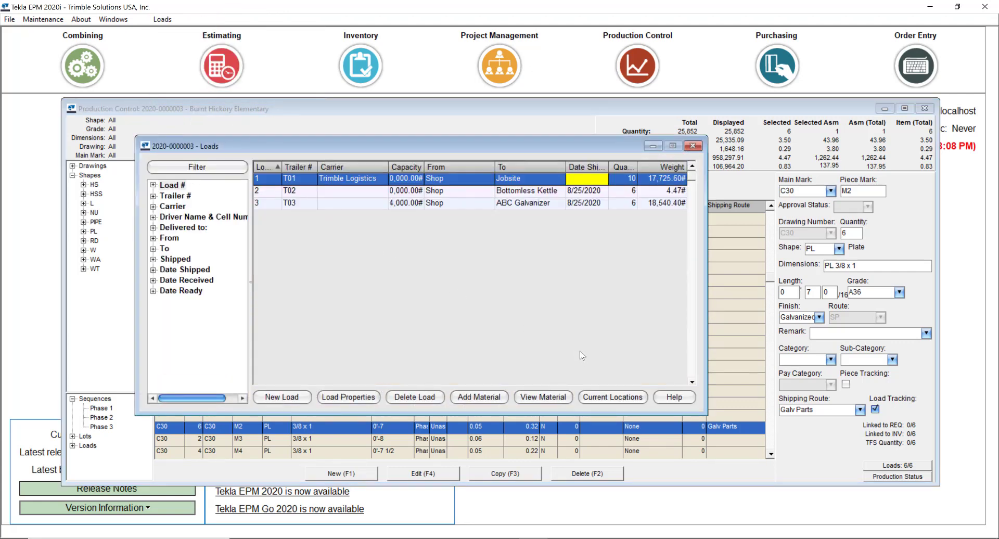
{"action": "left_click", "coordinate": [615, 398]}
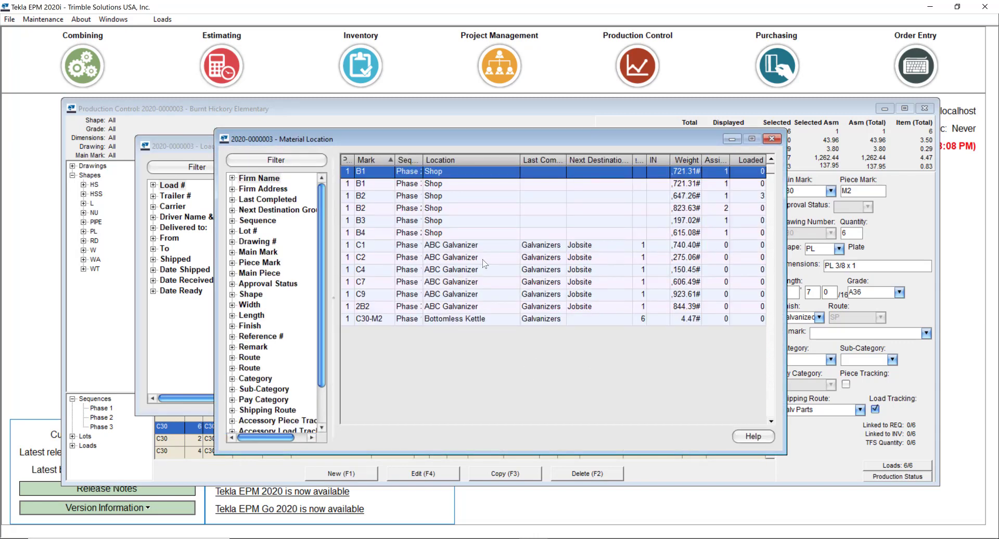
{"action": "left_click", "coordinate": [447, 250]}
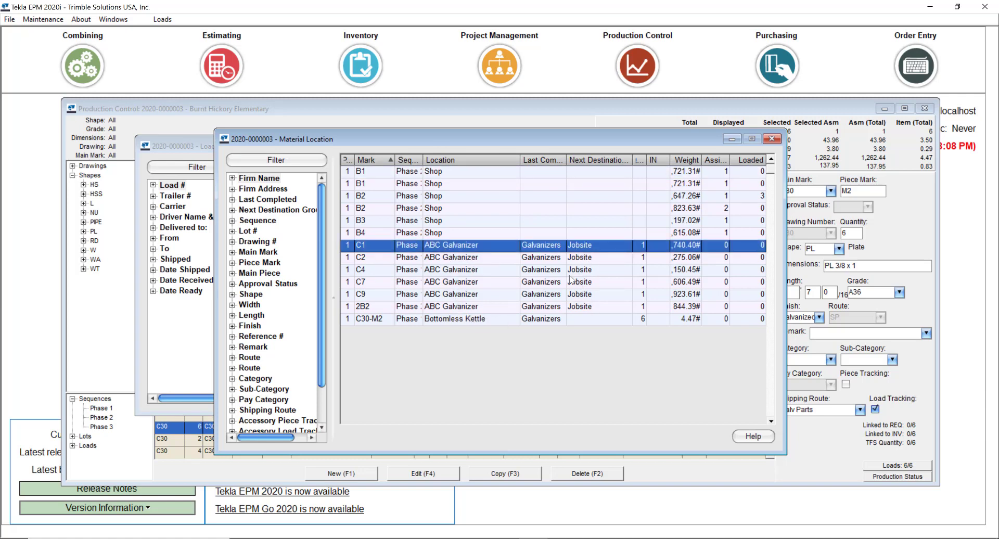
{"action": "left_click", "coordinate": [466, 321]}
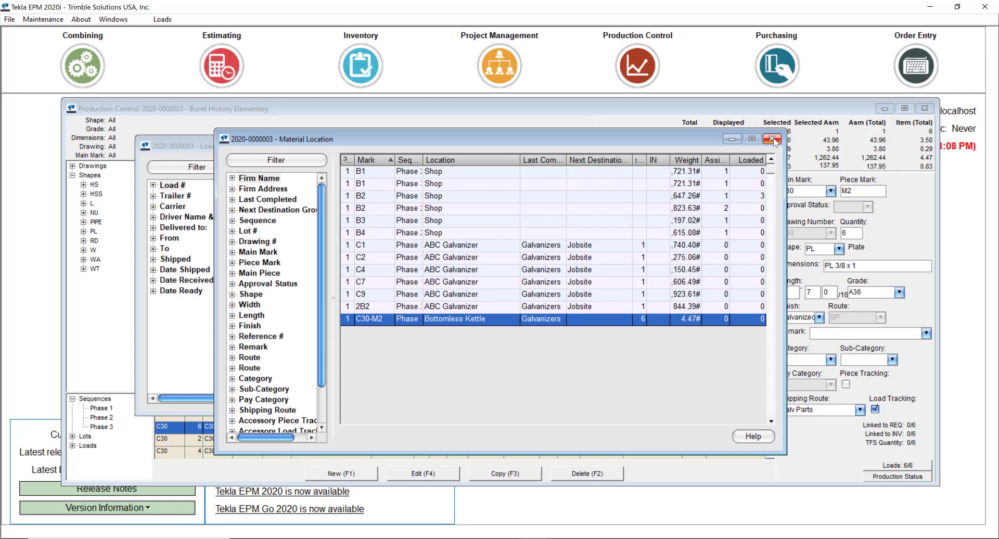
{"action": "left_click", "coordinate": [771, 140]}
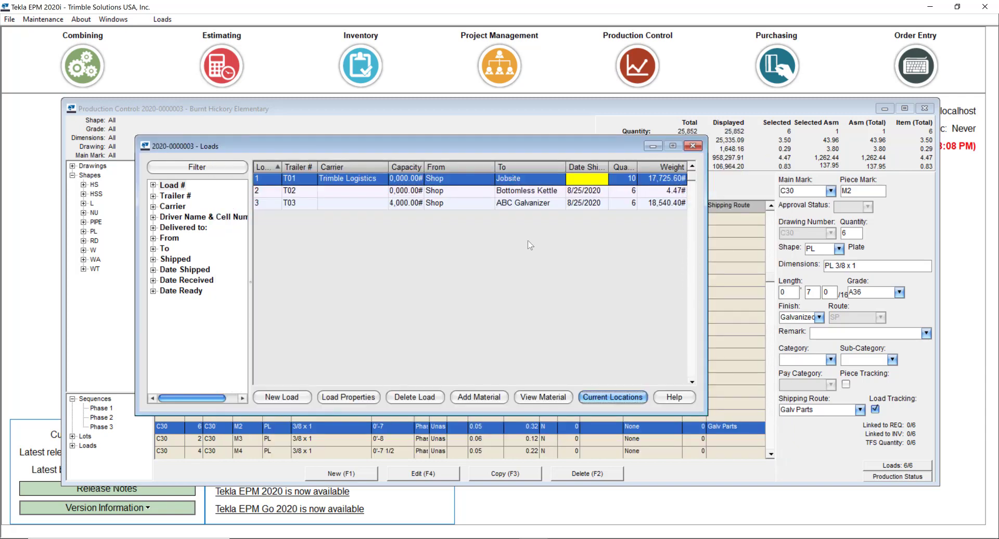
In load 2's properties, return 3 of the six C30-M2 plates, then close the dialog
{"action": "left_click", "coordinate": [406, 191]}
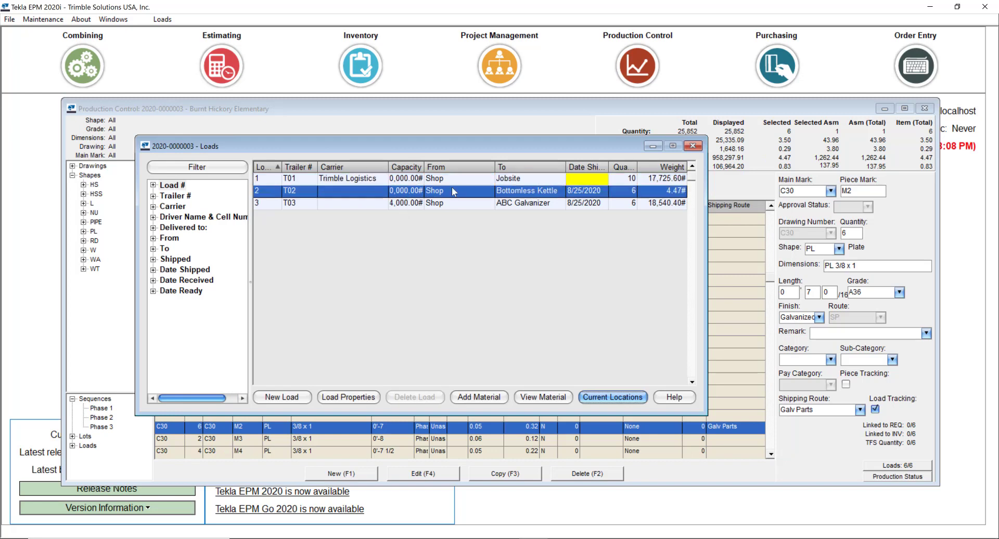
{"action": "left_click", "coordinate": [338, 398]}
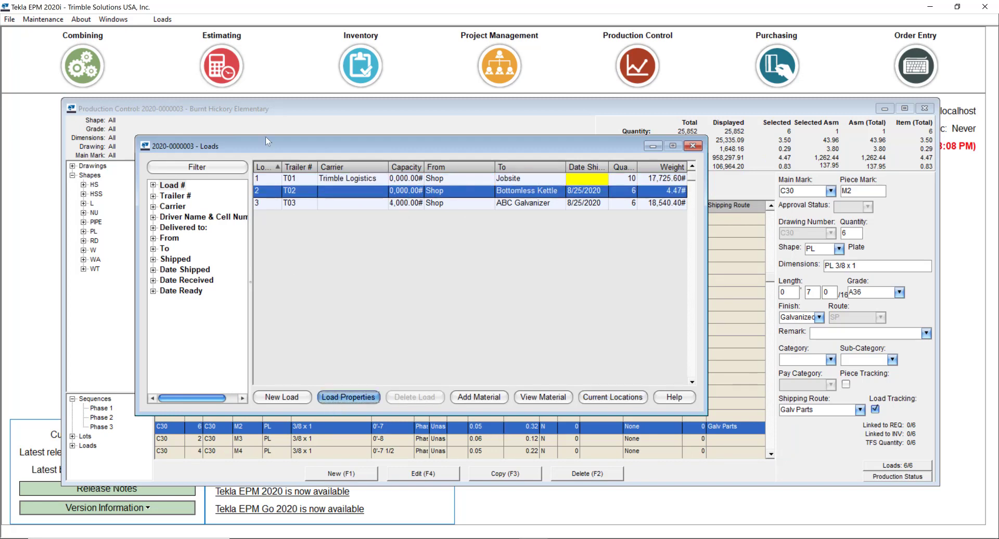
{"action": "left_click", "coordinate": [484, 110]}
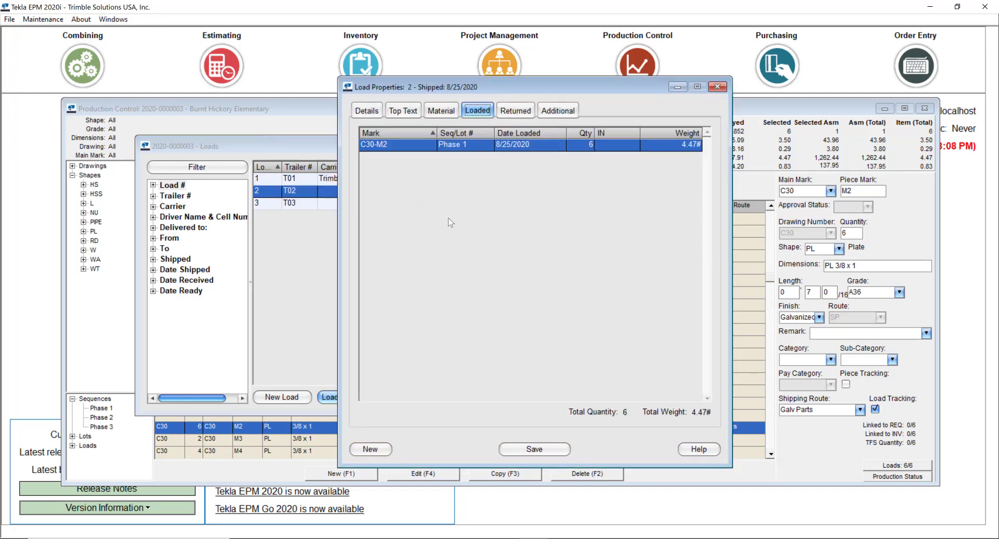
{"action": "left_click", "coordinate": [441, 110]}
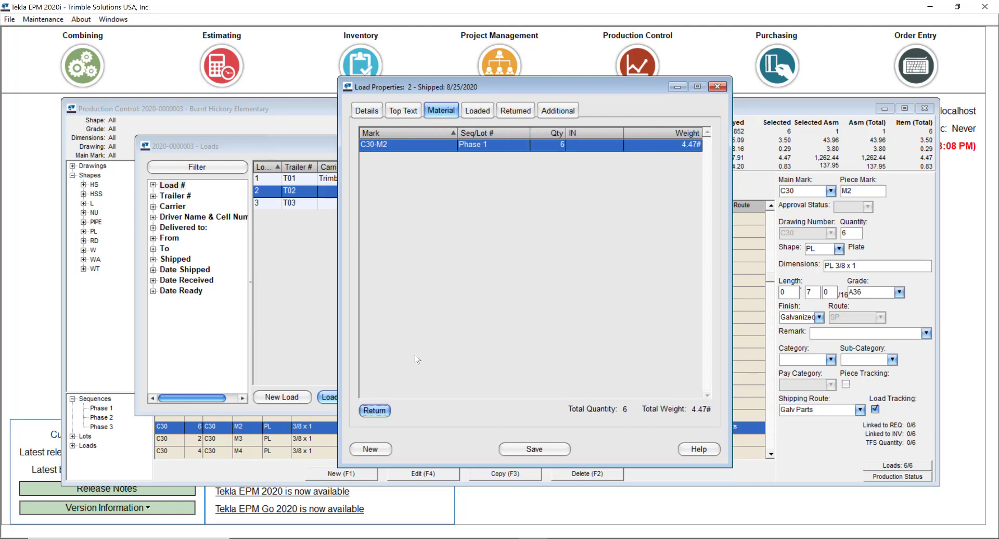
{"action": "left_click", "coordinate": [373, 410]}
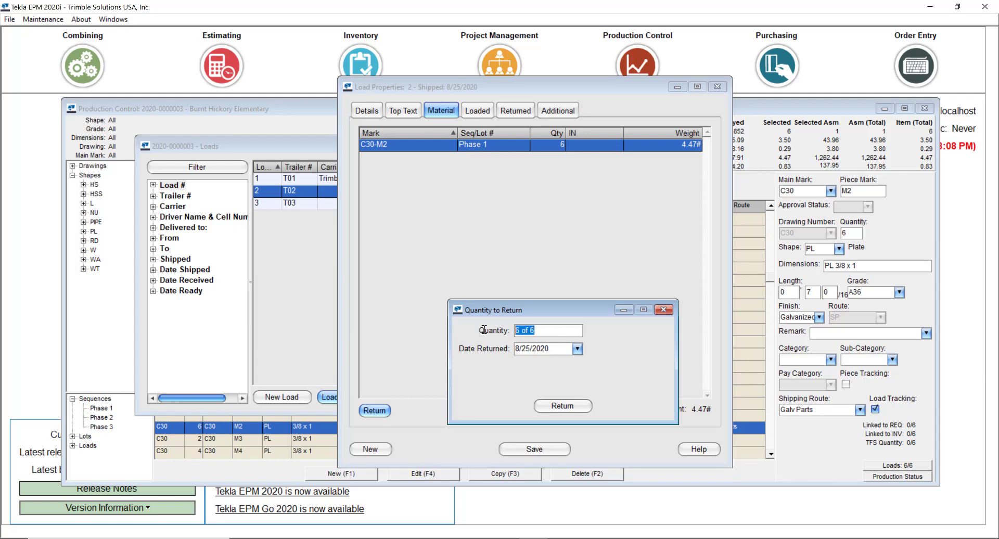
{"action": "type", "text": "3"}
{"action": "left_click", "coordinate": [565, 405]}
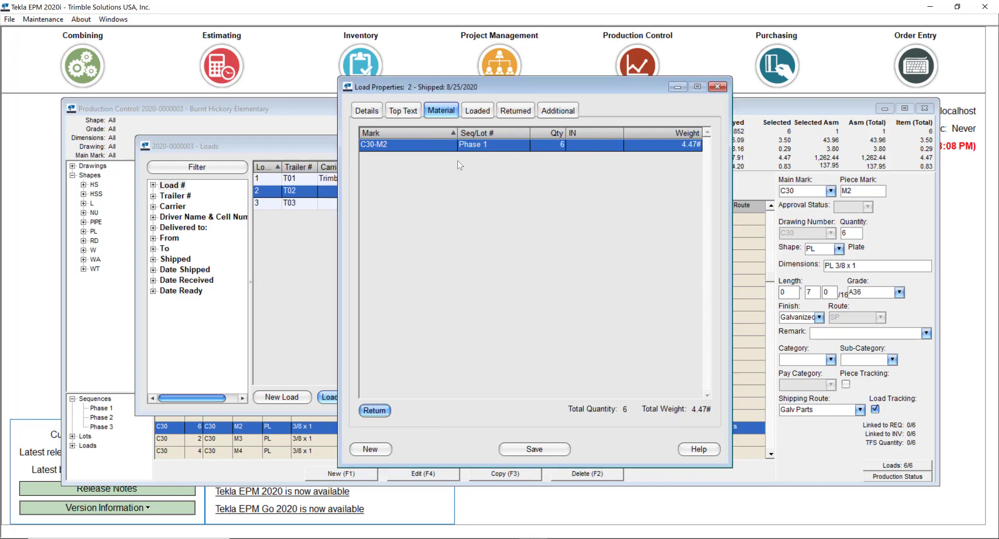
{"action": "key", "text": "Tab"}
{"action": "left_click", "coordinate": [718, 87]}
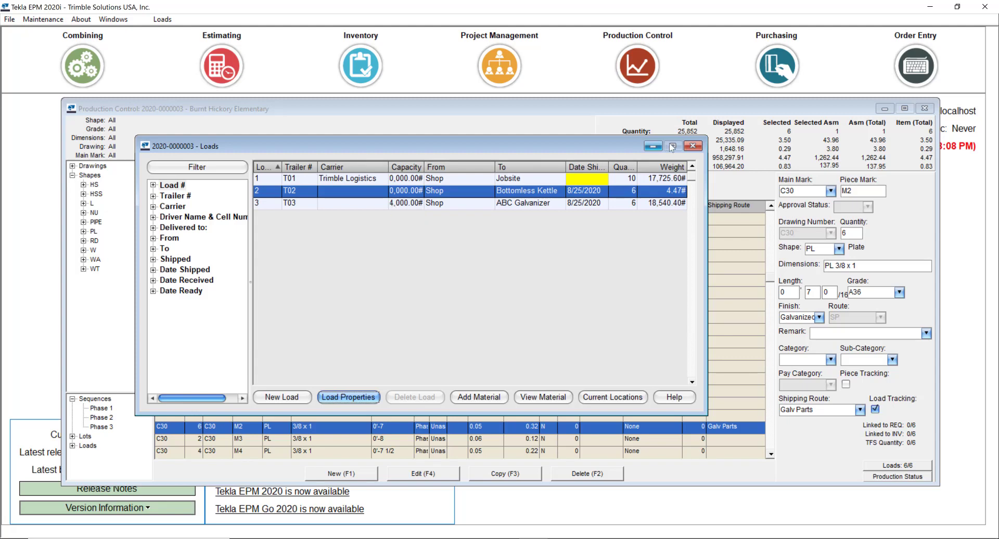
Close the Loads list and launch the Model Interface from the parts grid
{"action": "left_click", "coordinate": [692, 146]}
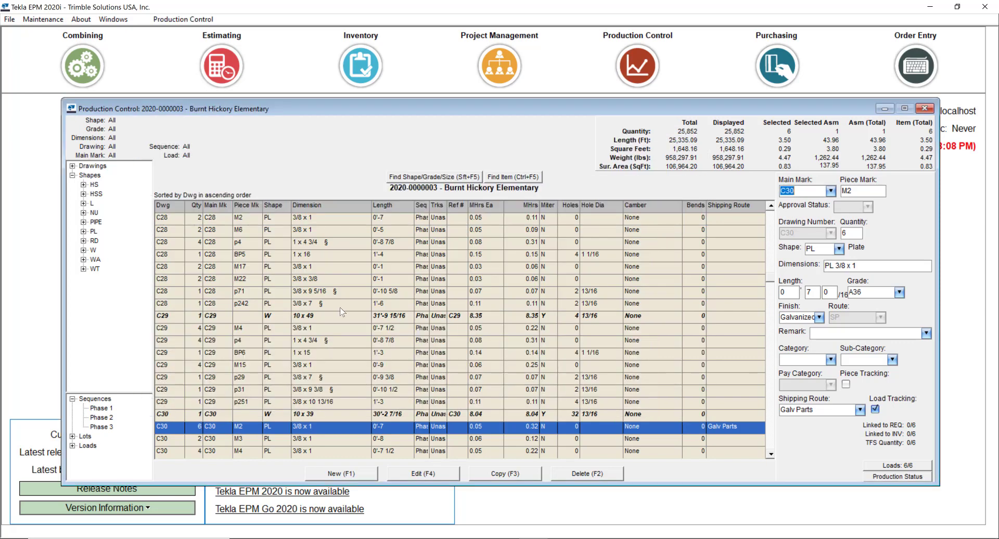
{"action": "right_click", "coordinate": [339, 315]}
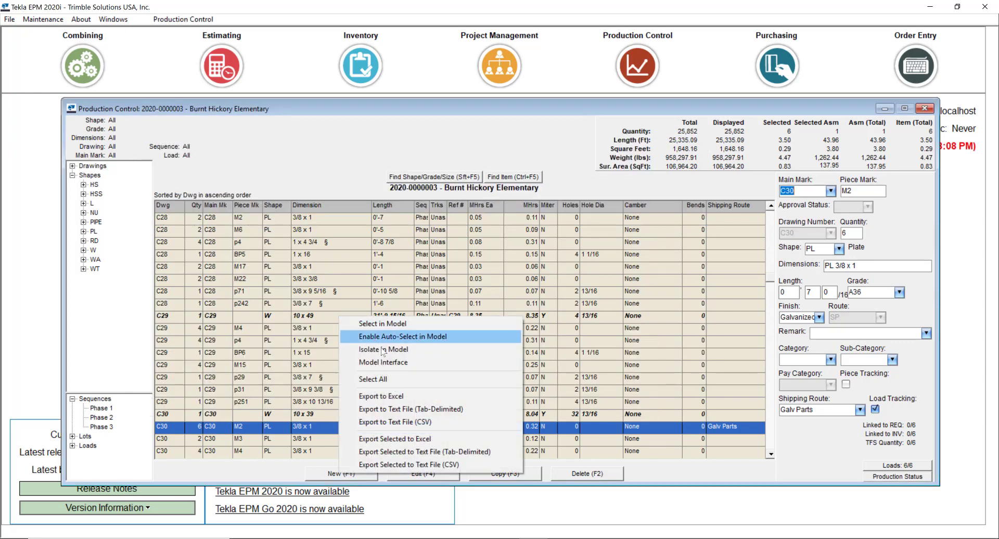
{"action": "left_click", "coordinate": [388, 363]}
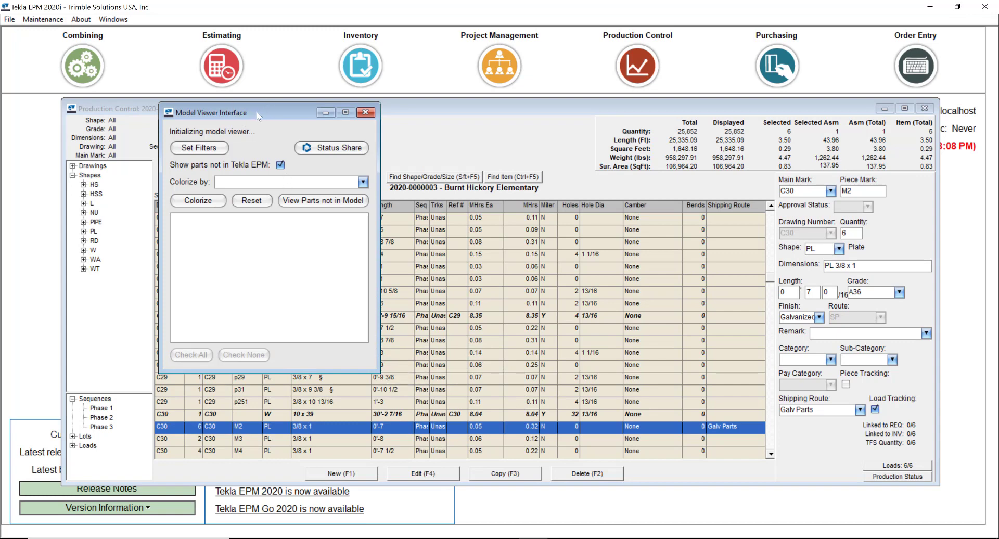
Read the New v16.1 Features release notes under Version Information, then close them
{"action": "left_click", "coordinate": [145, 508]}
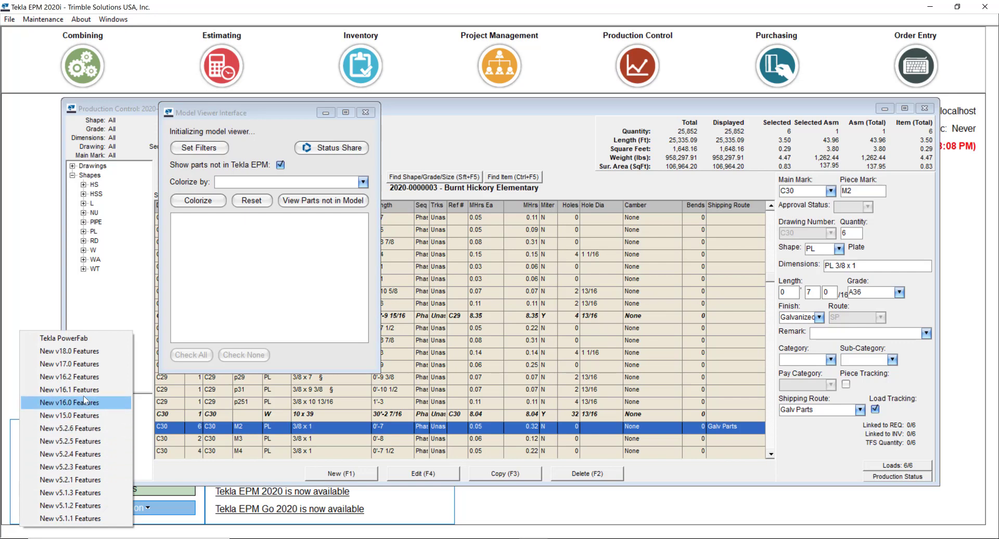
{"action": "key", "text": "Up"}
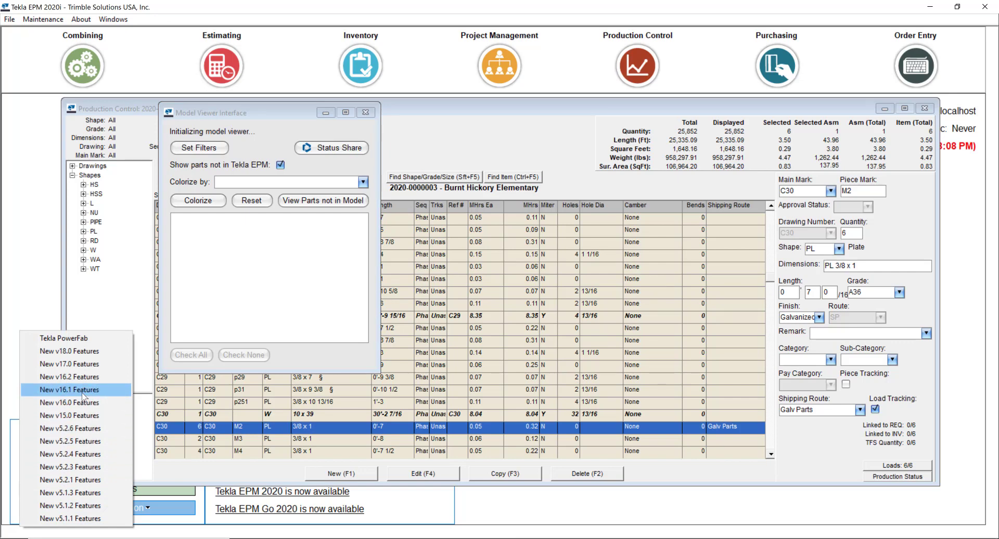
{"action": "left_click", "coordinate": [82, 391]}
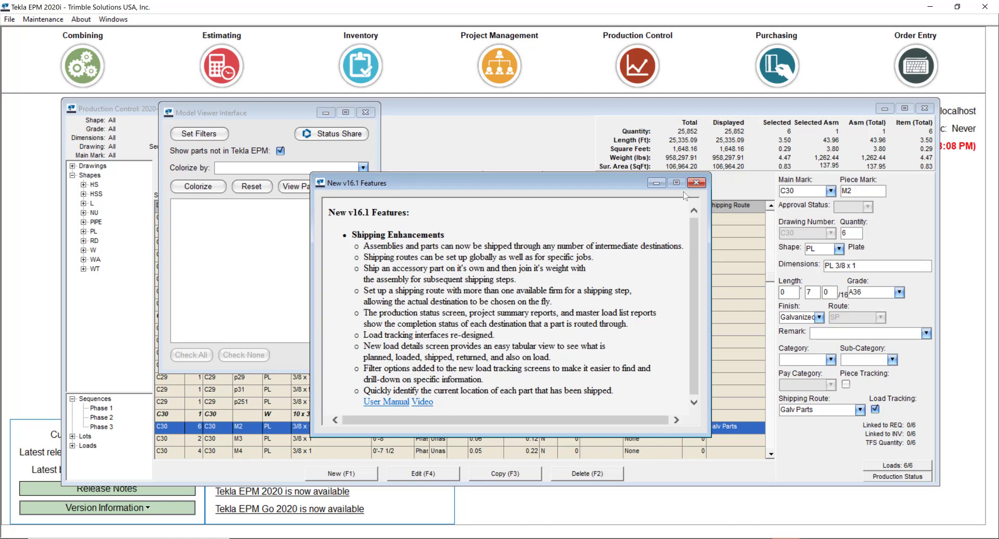
{"action": "left_click", "coordinate": [696, 183]}
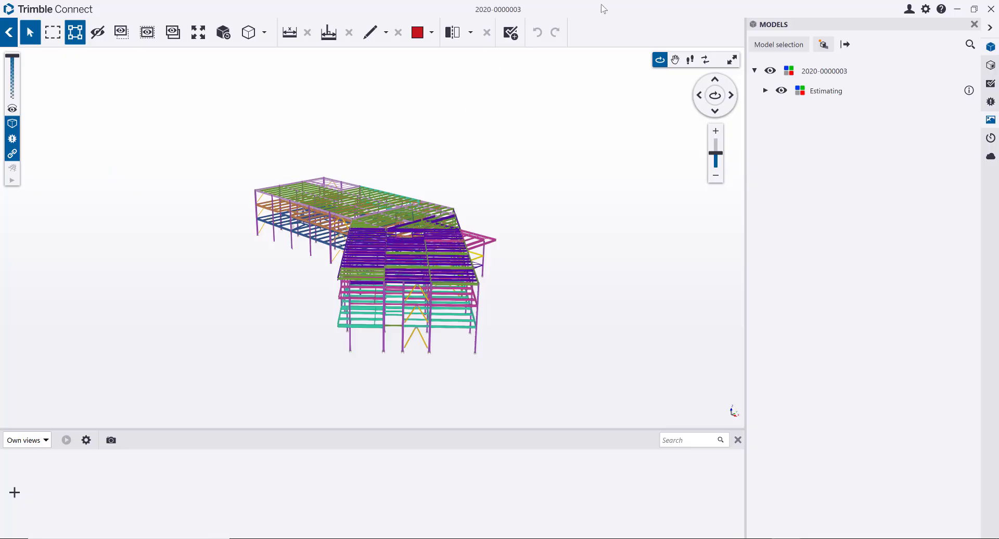
Snap Trimble Connect and Tekla EPM side by side and collapse the Models panel
{"action": "key", "text": "super+Right"}
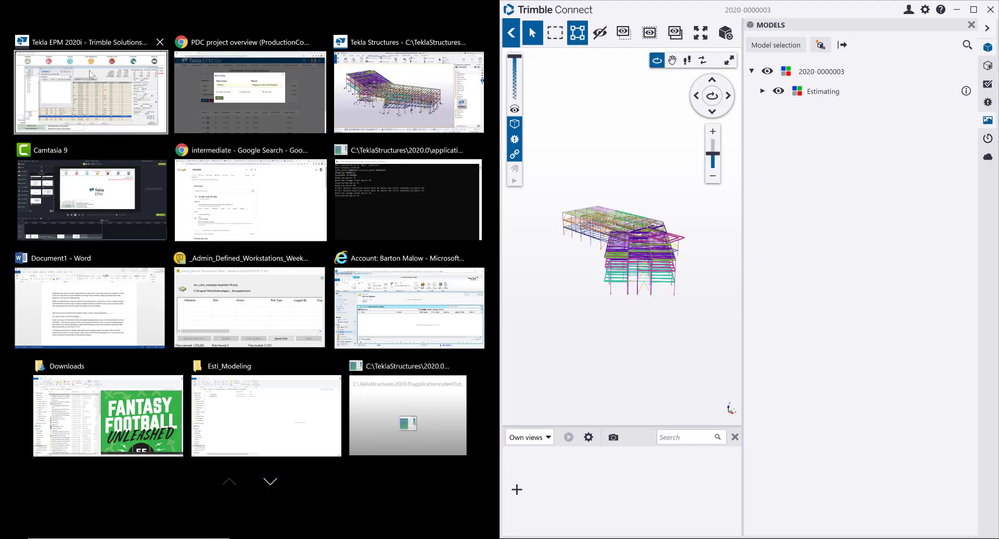
{"action": "left_click", "coordinate": [58, 78]}
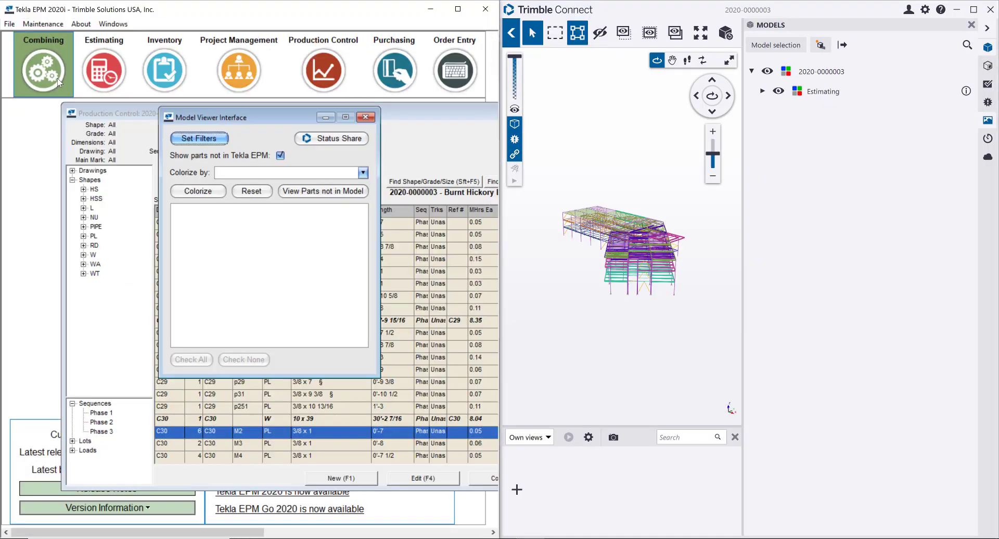
{"action": "left_click", "coordinate": [985, 28]}
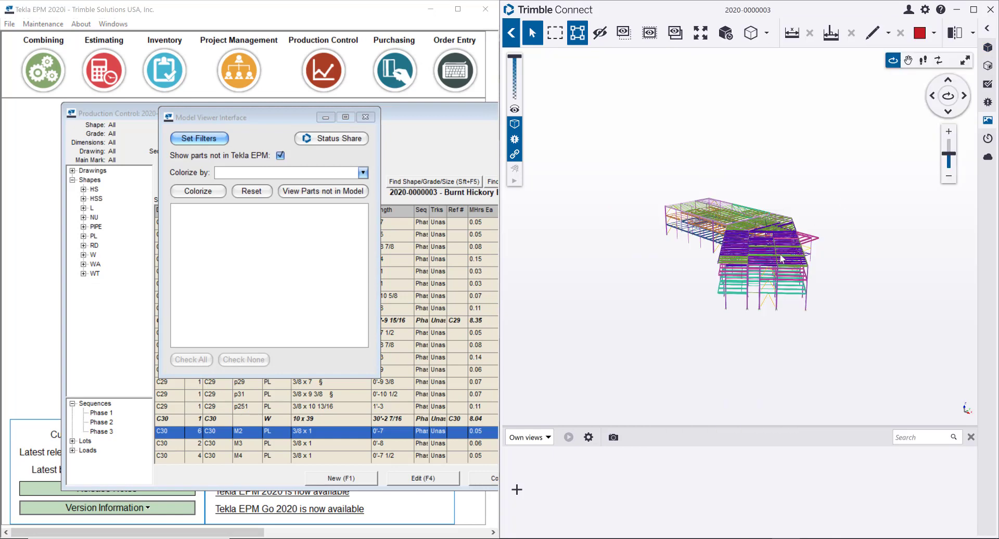
Colorize the steel model by Shipping Status and orbit to view it from above
{"action": "left_click", "coordinate": [364, 172]}
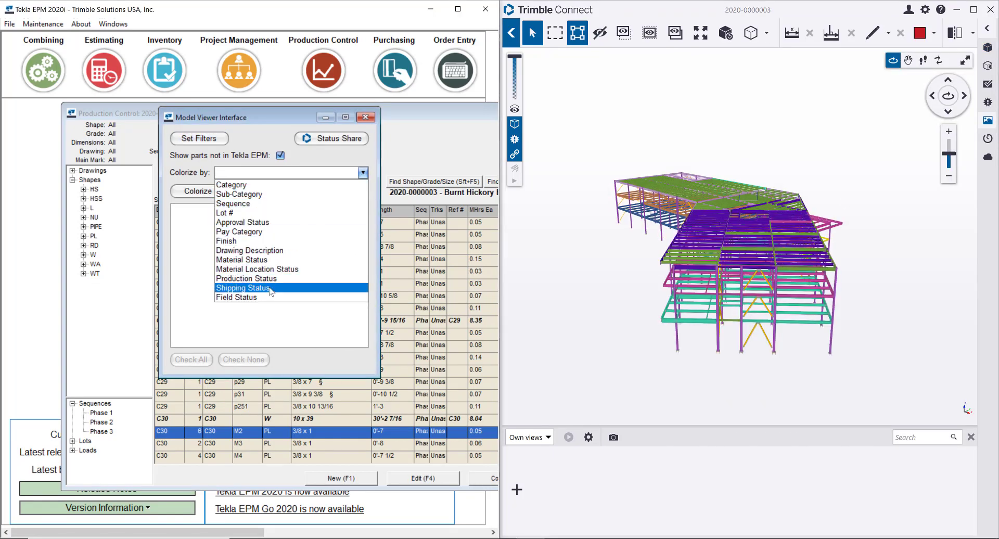
{"action": "left_click", "coordinate": [270, 288]}
{"action": "left_click", "coordinate": [216, 192]}
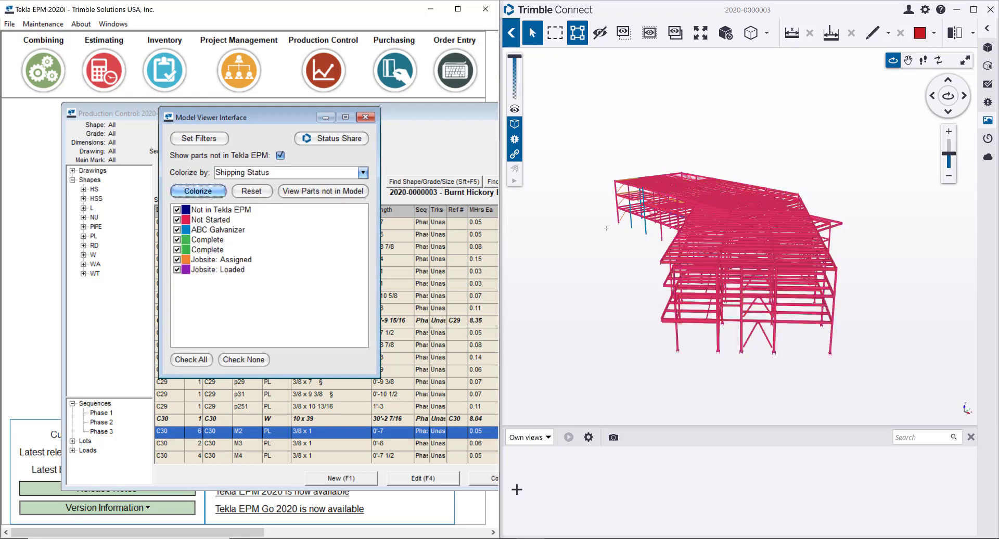
{"action": "scroll", "coordinate": [606, 228], "scroll_direction": "up", "scroll_amount": 5}
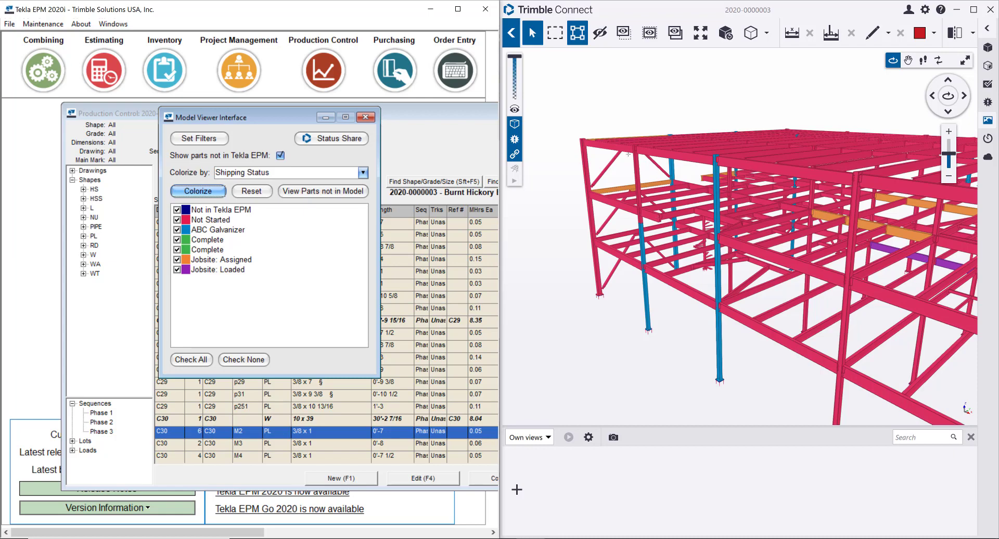
{"action": "left_click_drag", "start_coordinate": [535, 152], "coordinate": [544, 134]}
{"action": "left_click_drag", "start_coordinate": [762, 244], "coordinate": [708, 206]}
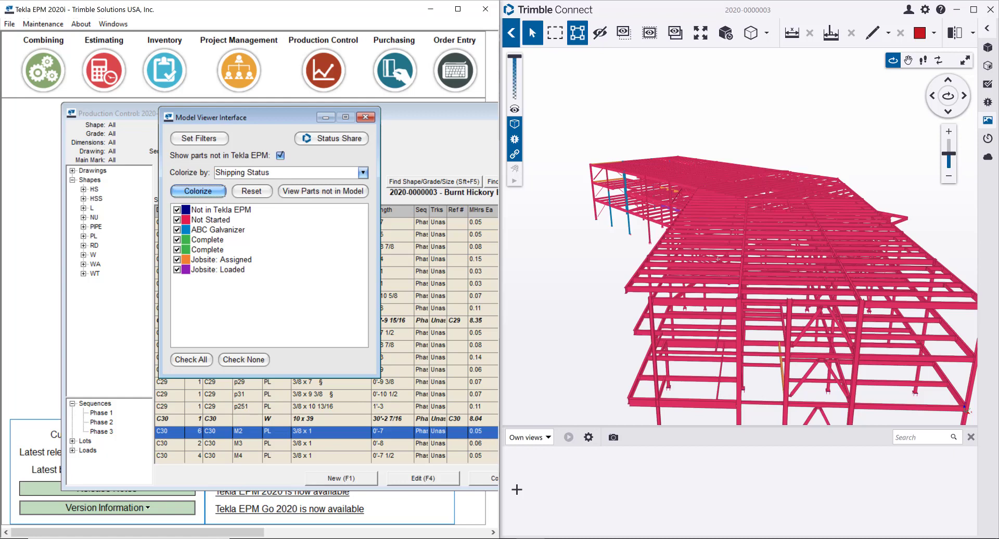